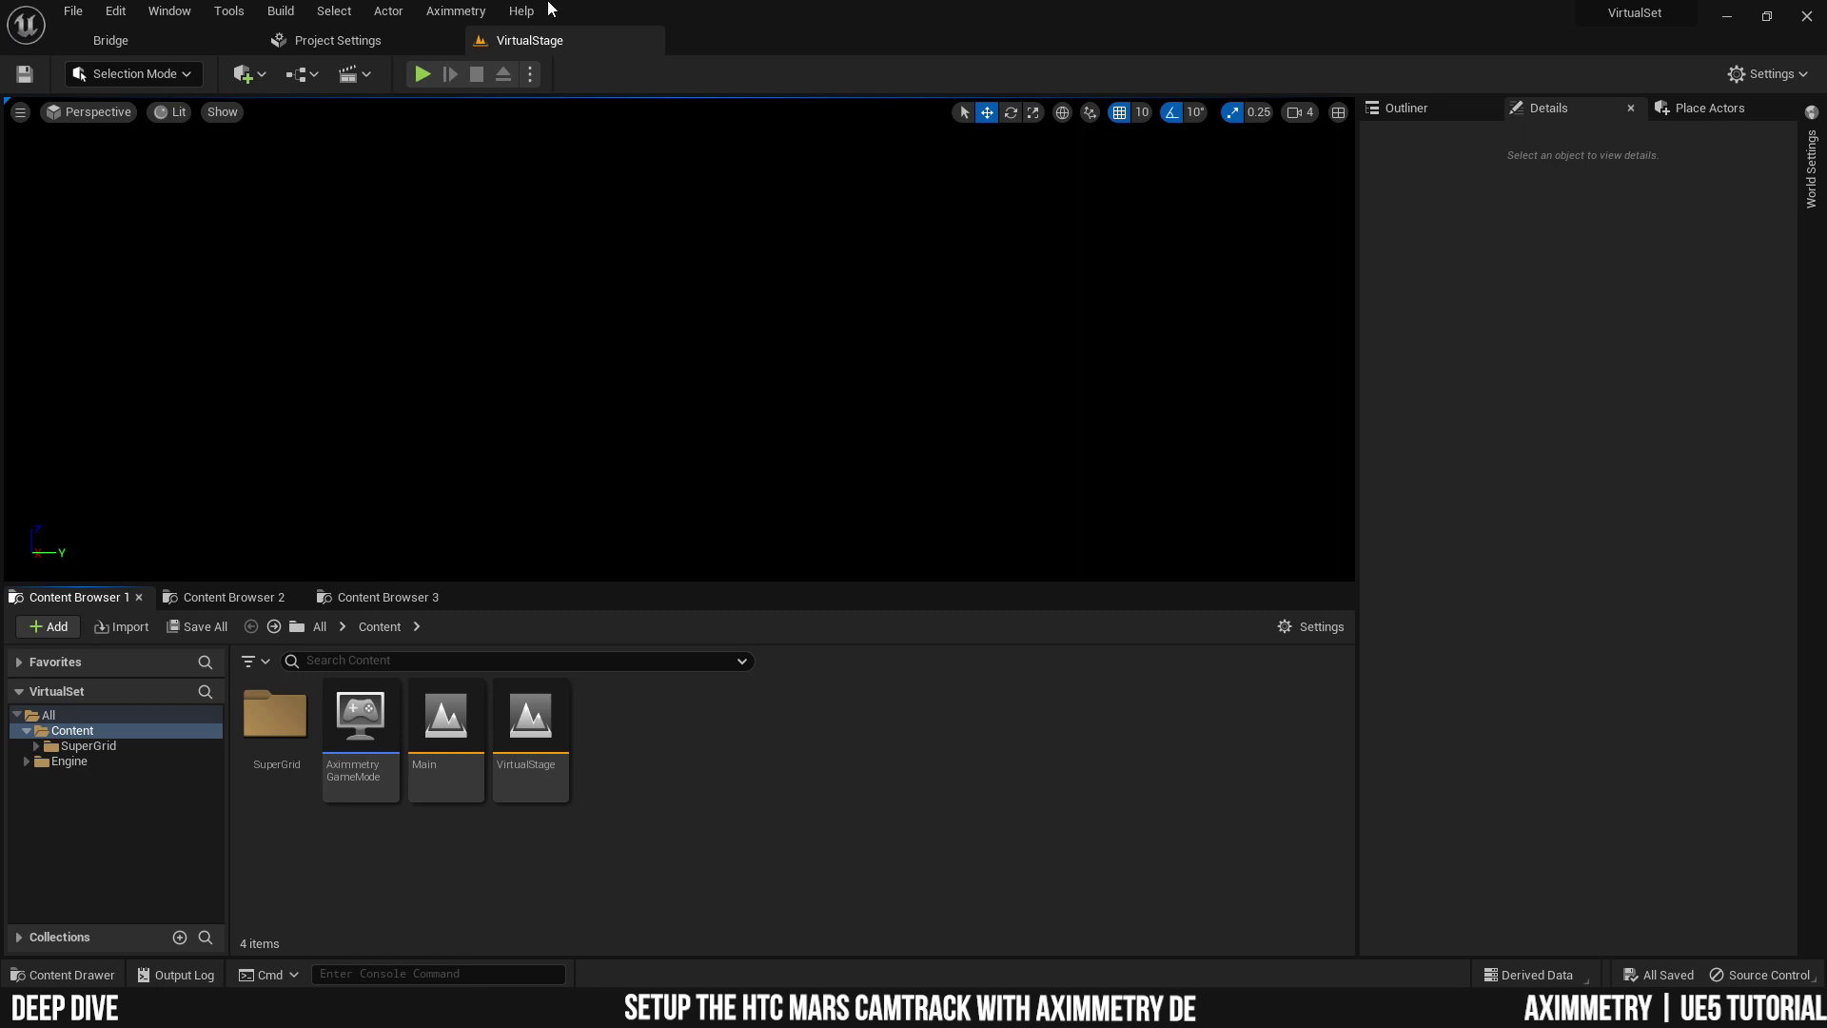
- Add an Aximmetry tracked camera (1-3 billboards) to the level and switch the viewport to Unlit shading
left_click(456, 12)
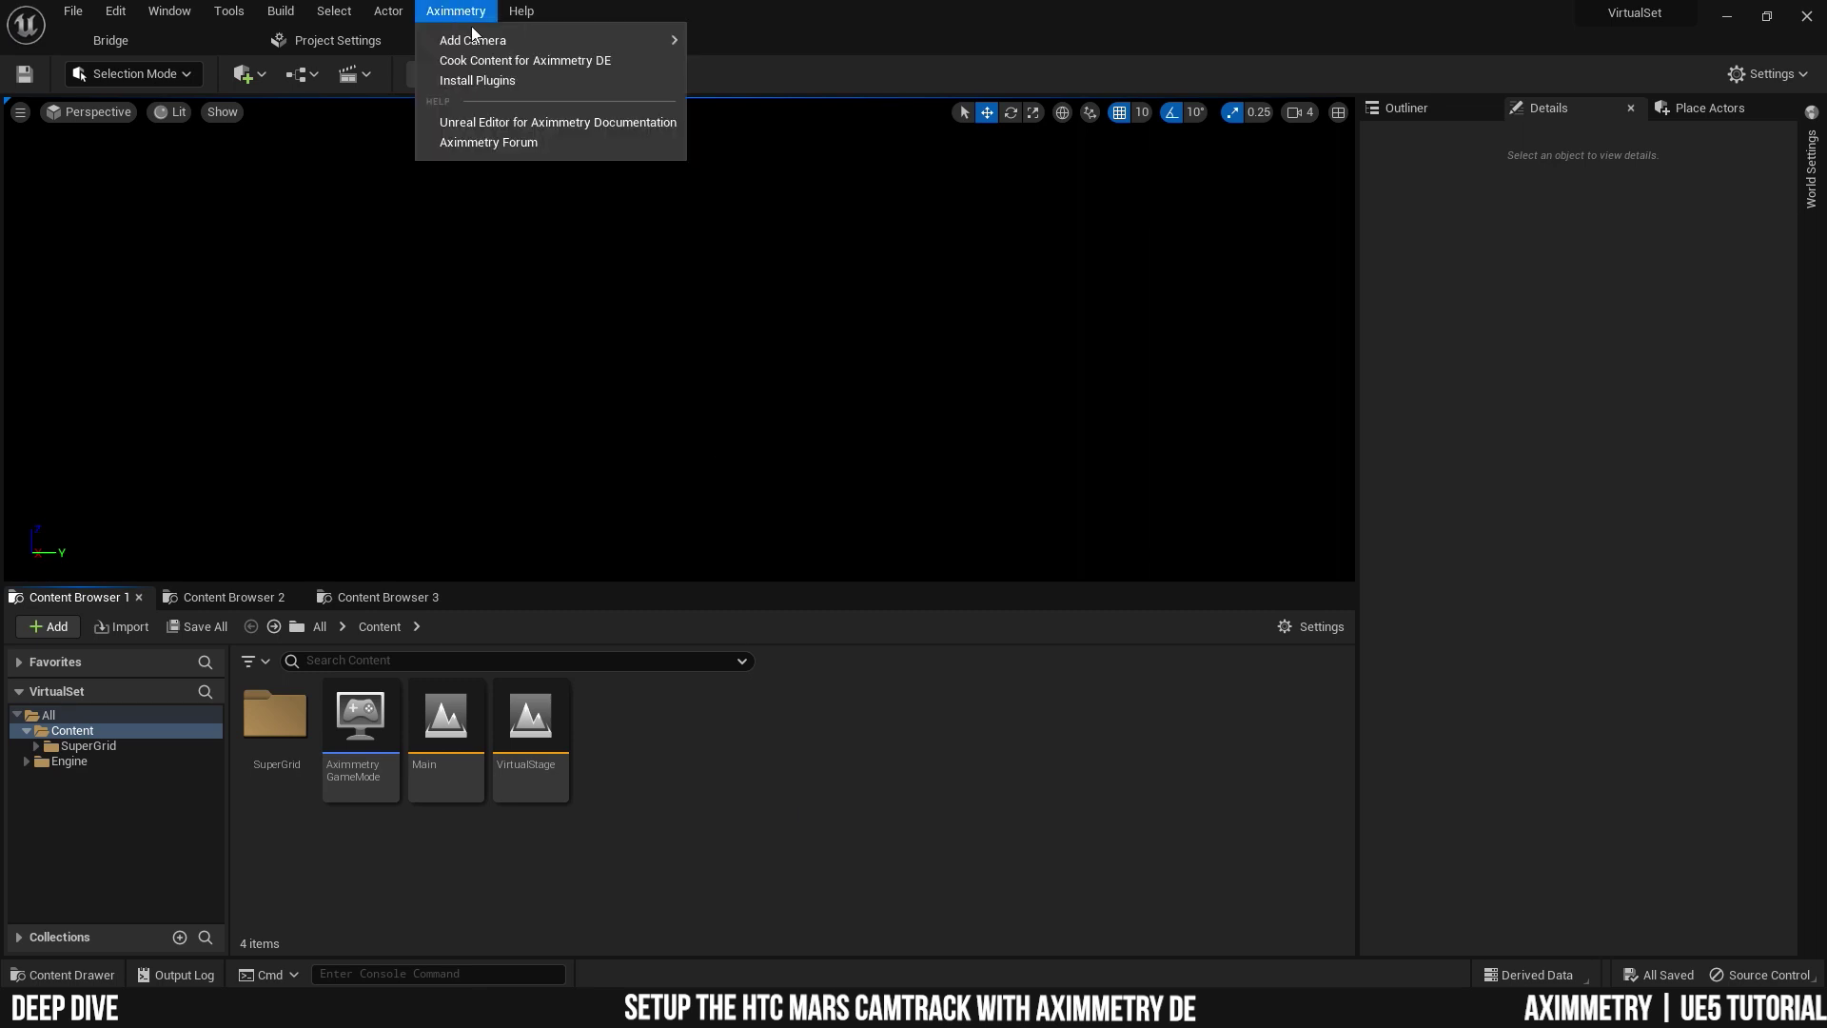
mouse_move(518, 41)
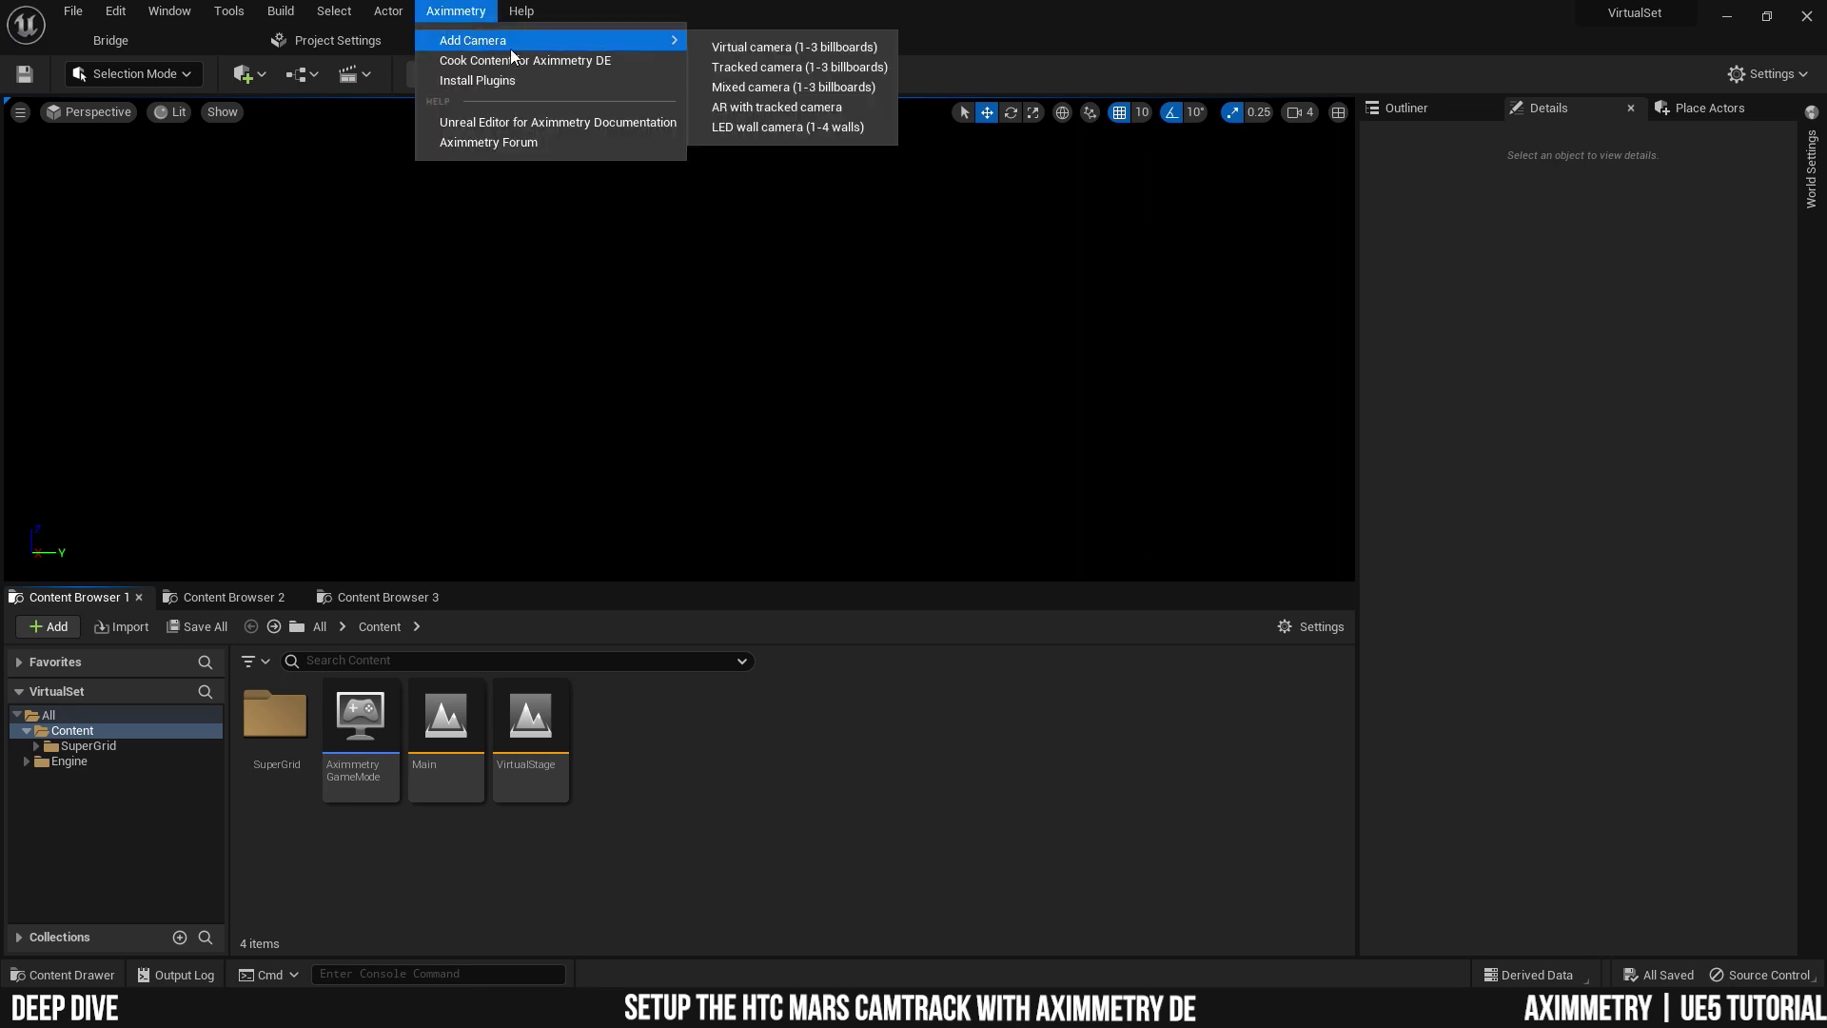
left_click(779, 68)
left_click(173, 112)
left_click(225, 187)
- Enlarge the viewport and examine the tracked camera from several angles
right_click_drag(597, 401, 642, 408)
right_click_drag(523, 282, 522, 280)
left_click_drag(701, 298, 757, 352, "alt")
left_click_drag(1089, 511, 1089, 511, "alt")
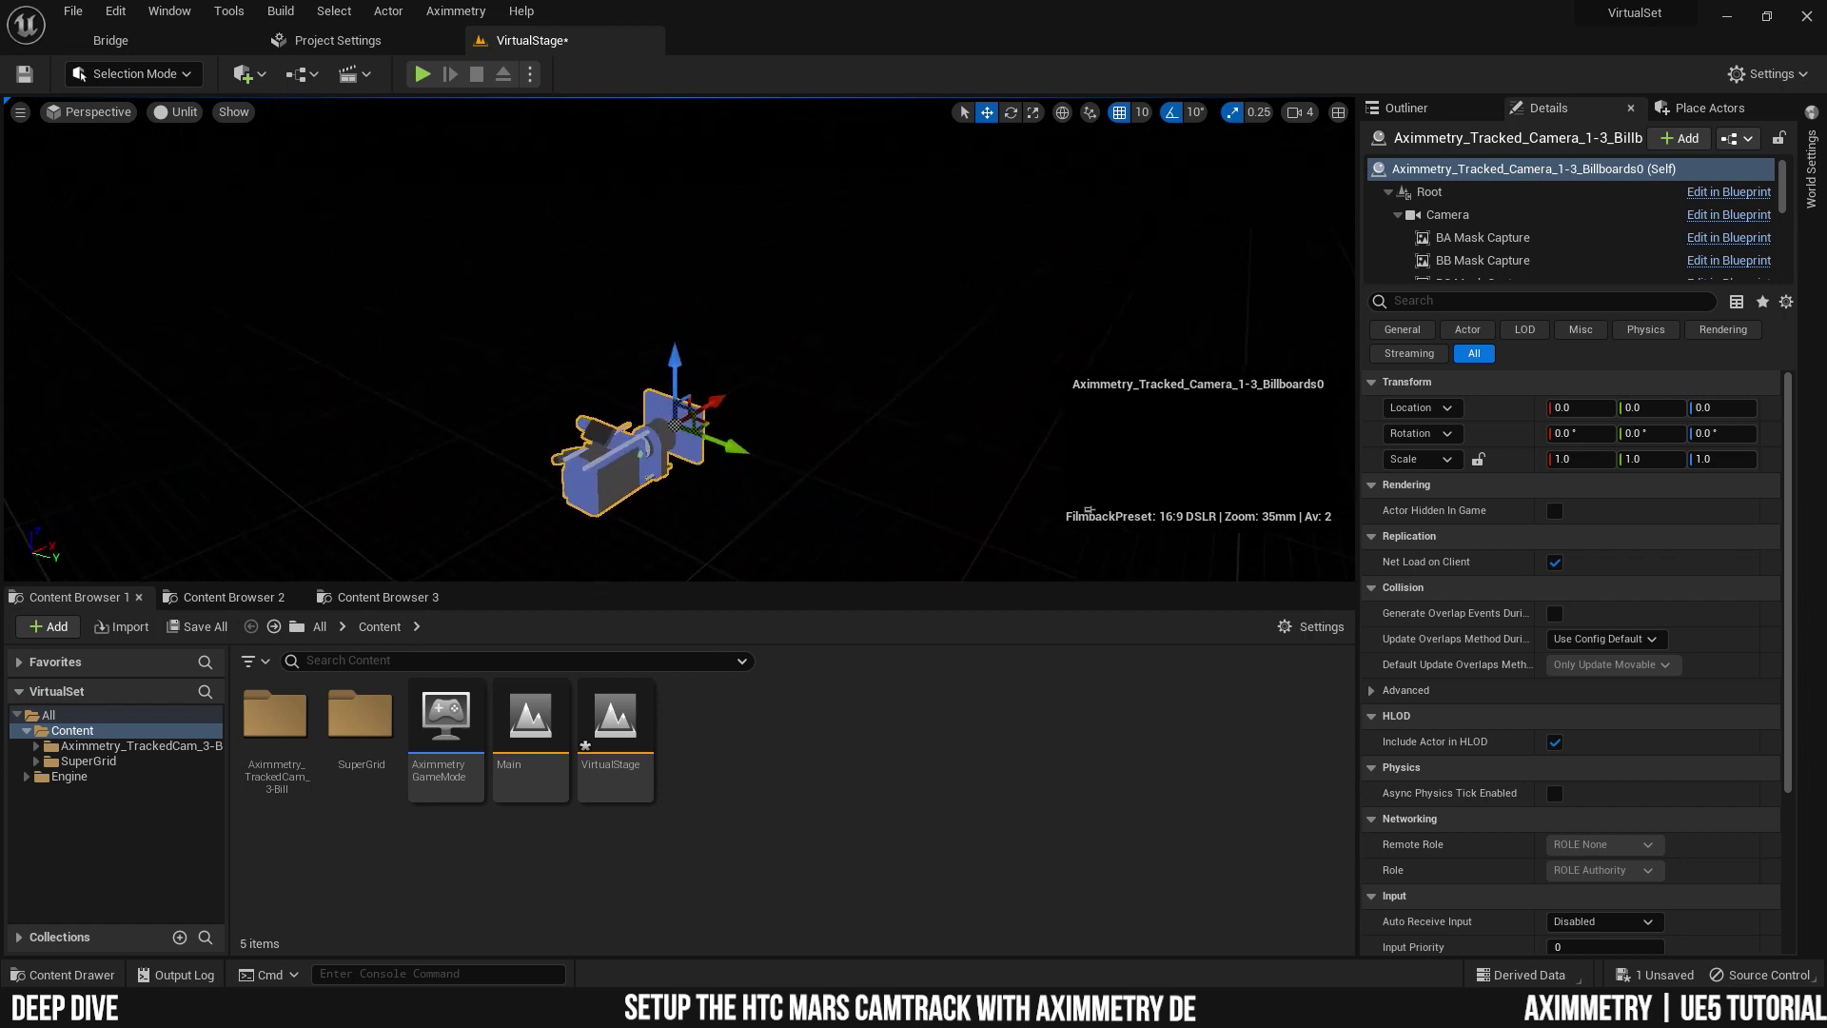
left_click_drag(617, 284, 591, 274, "alt")
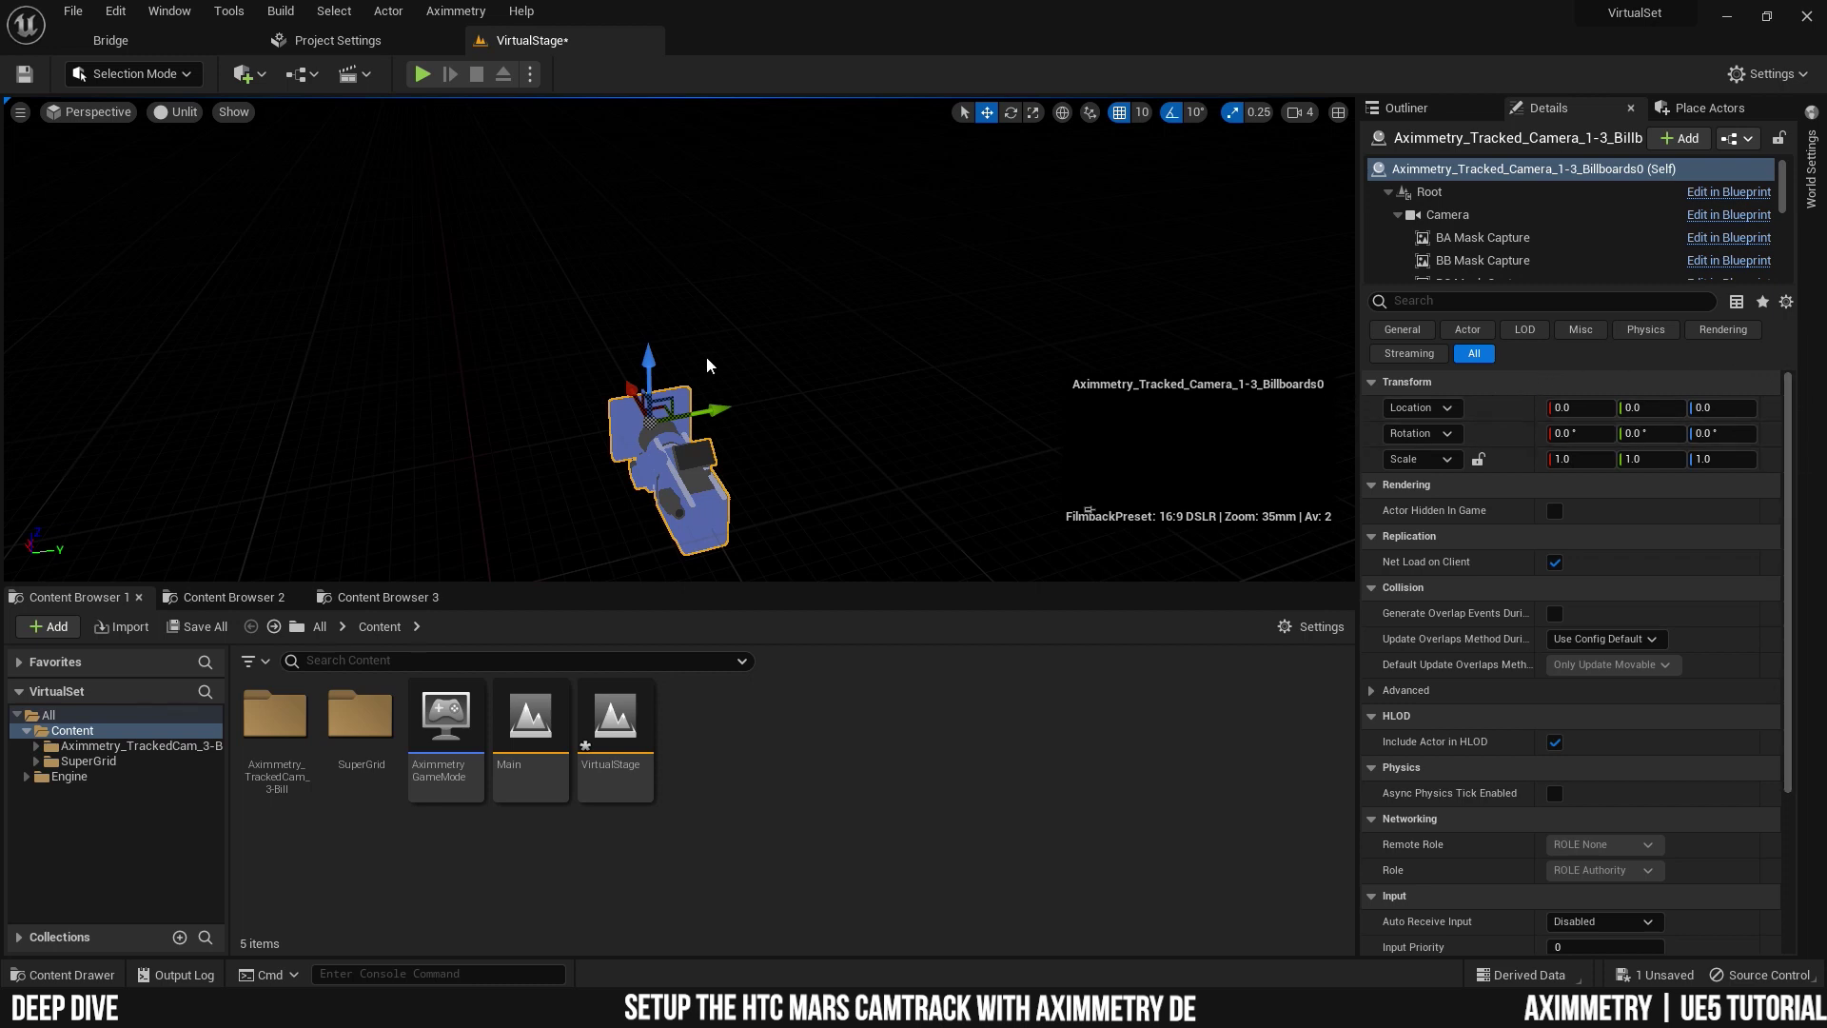
right_click_drag(719, 341, 695, 327)
right_click_drag(889, 407, 895, 431)
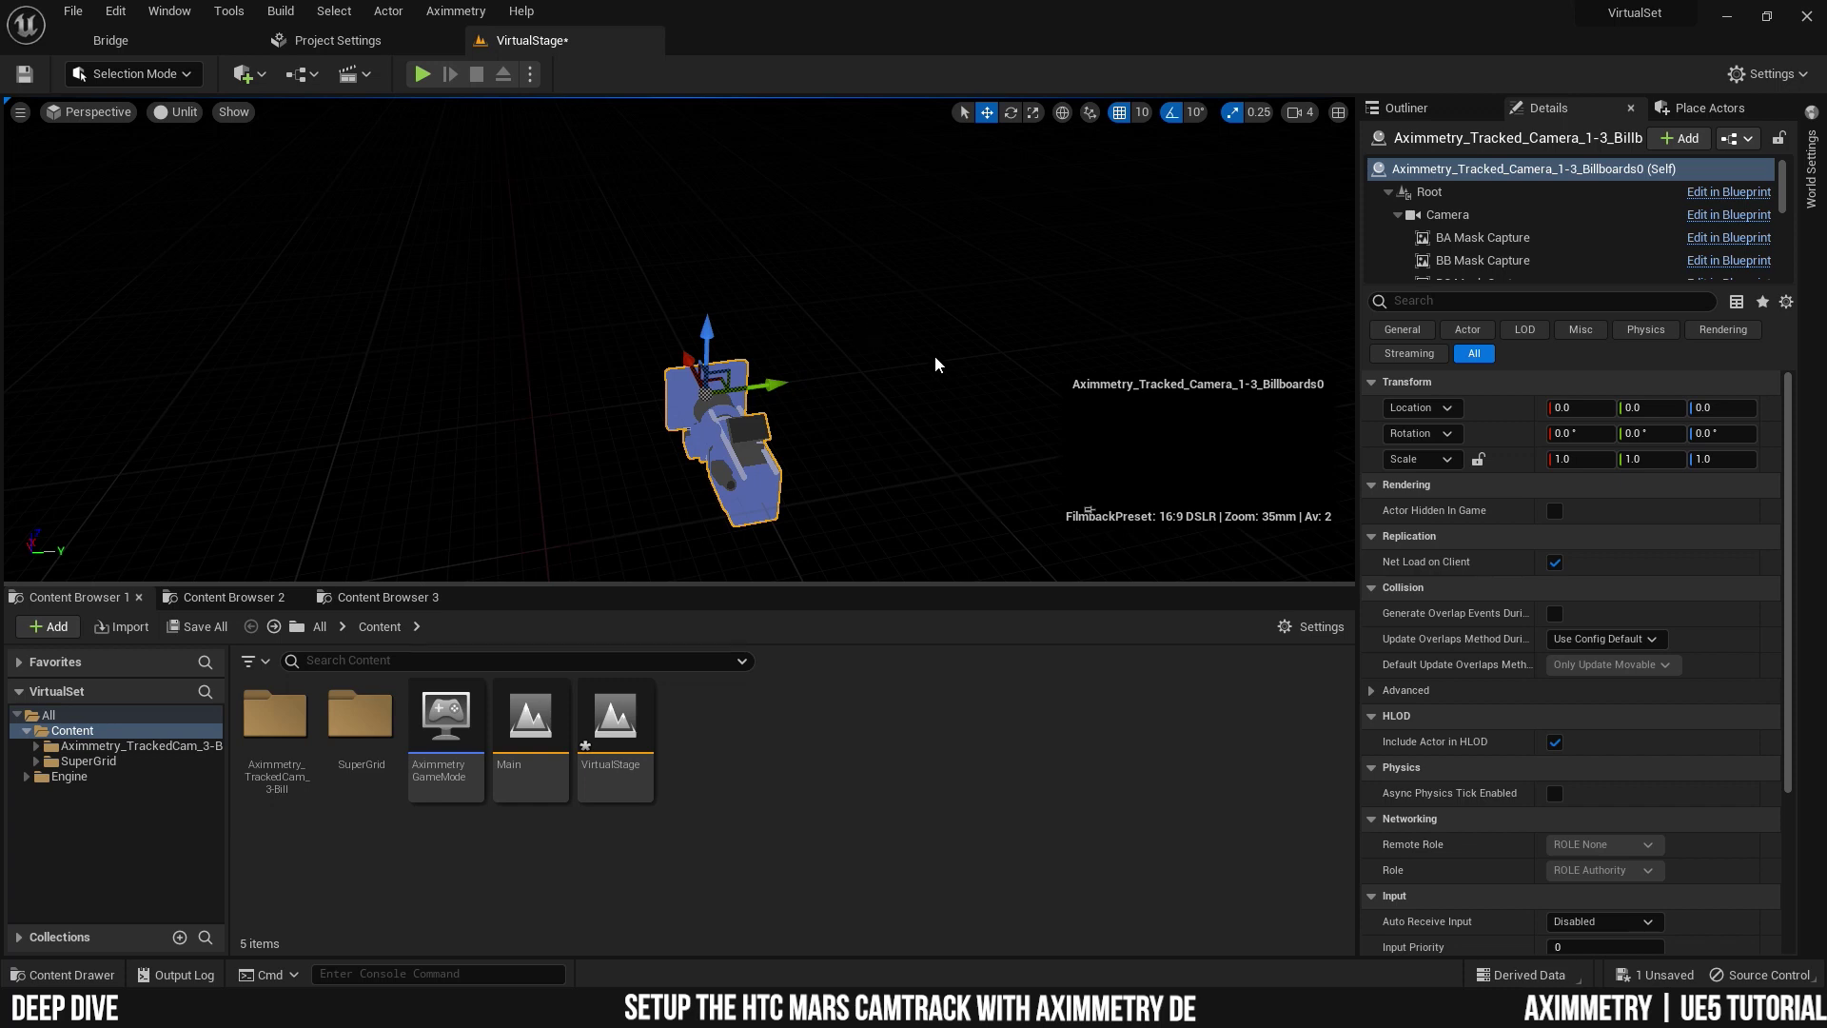
mouse_move(916, 410)
right_mouse_down()
mouse_move(880, 328)
mouse_move(961, 433)
mouse_move(904, 446)
mouse_move(866, 420)
mouse_move(904, 400)
right_mouse_up()
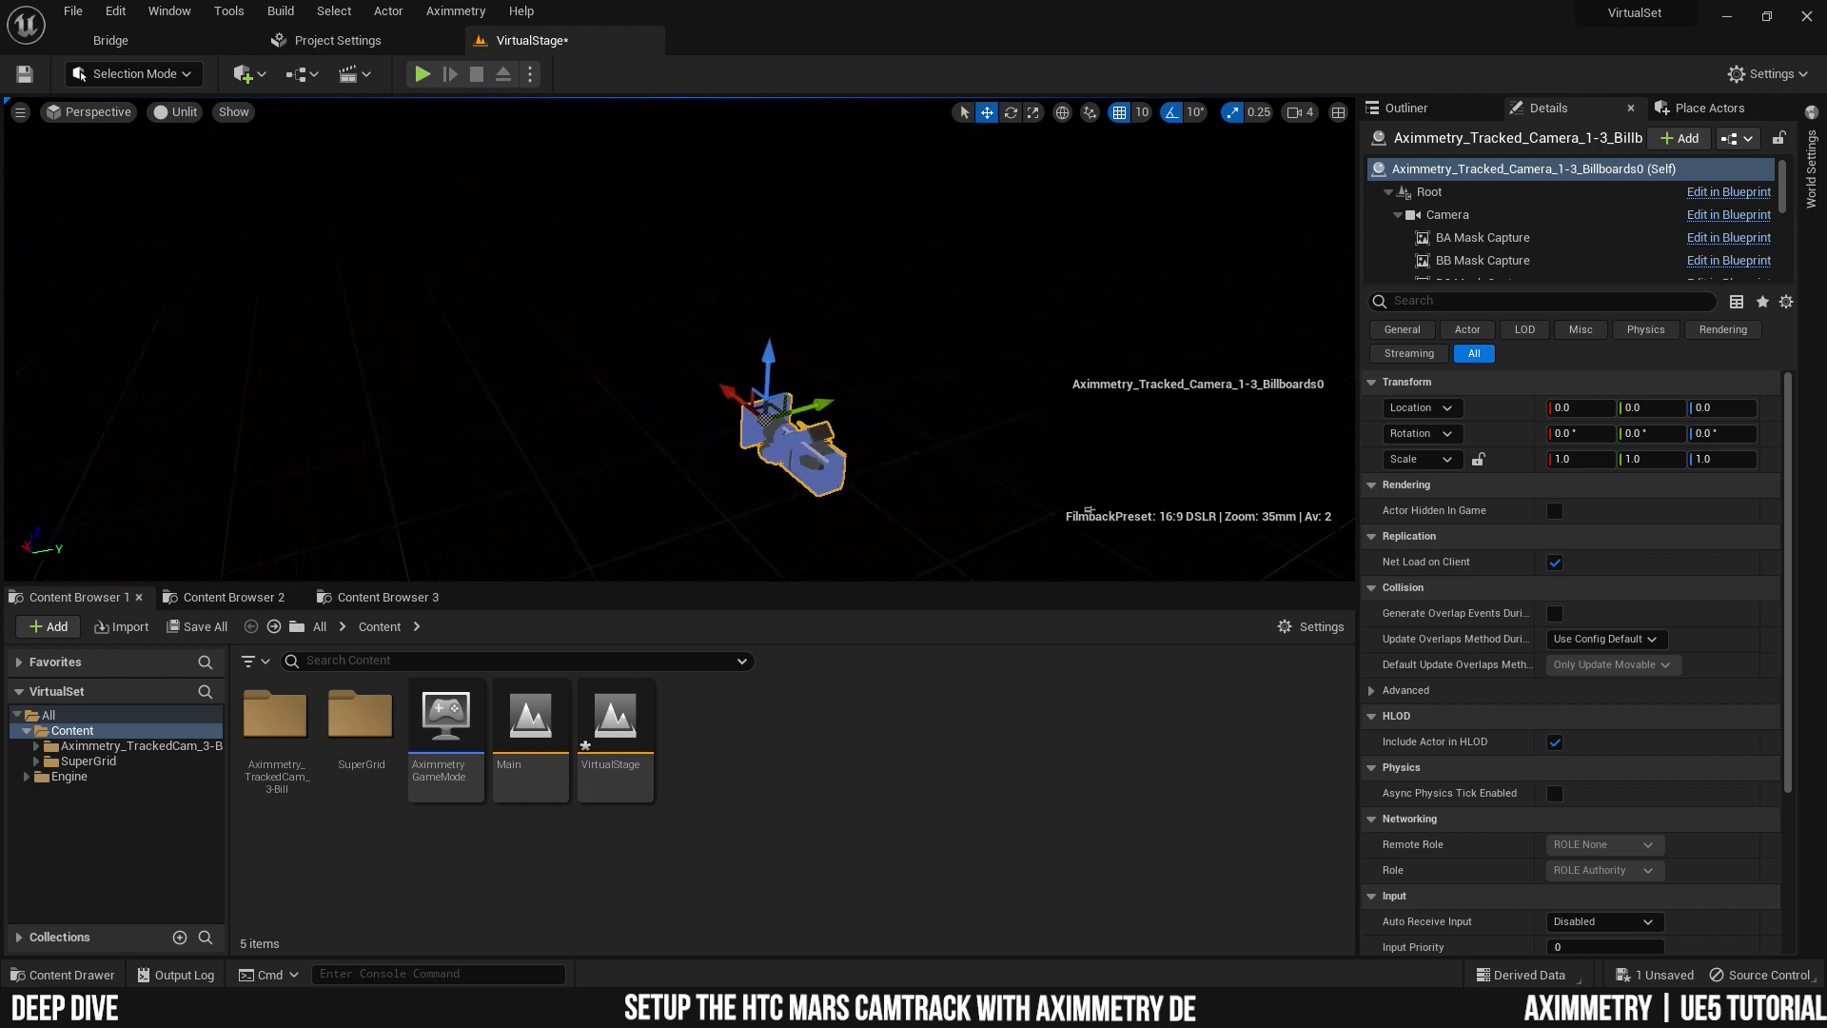
left_click_drag(920, 584, 913, 694)
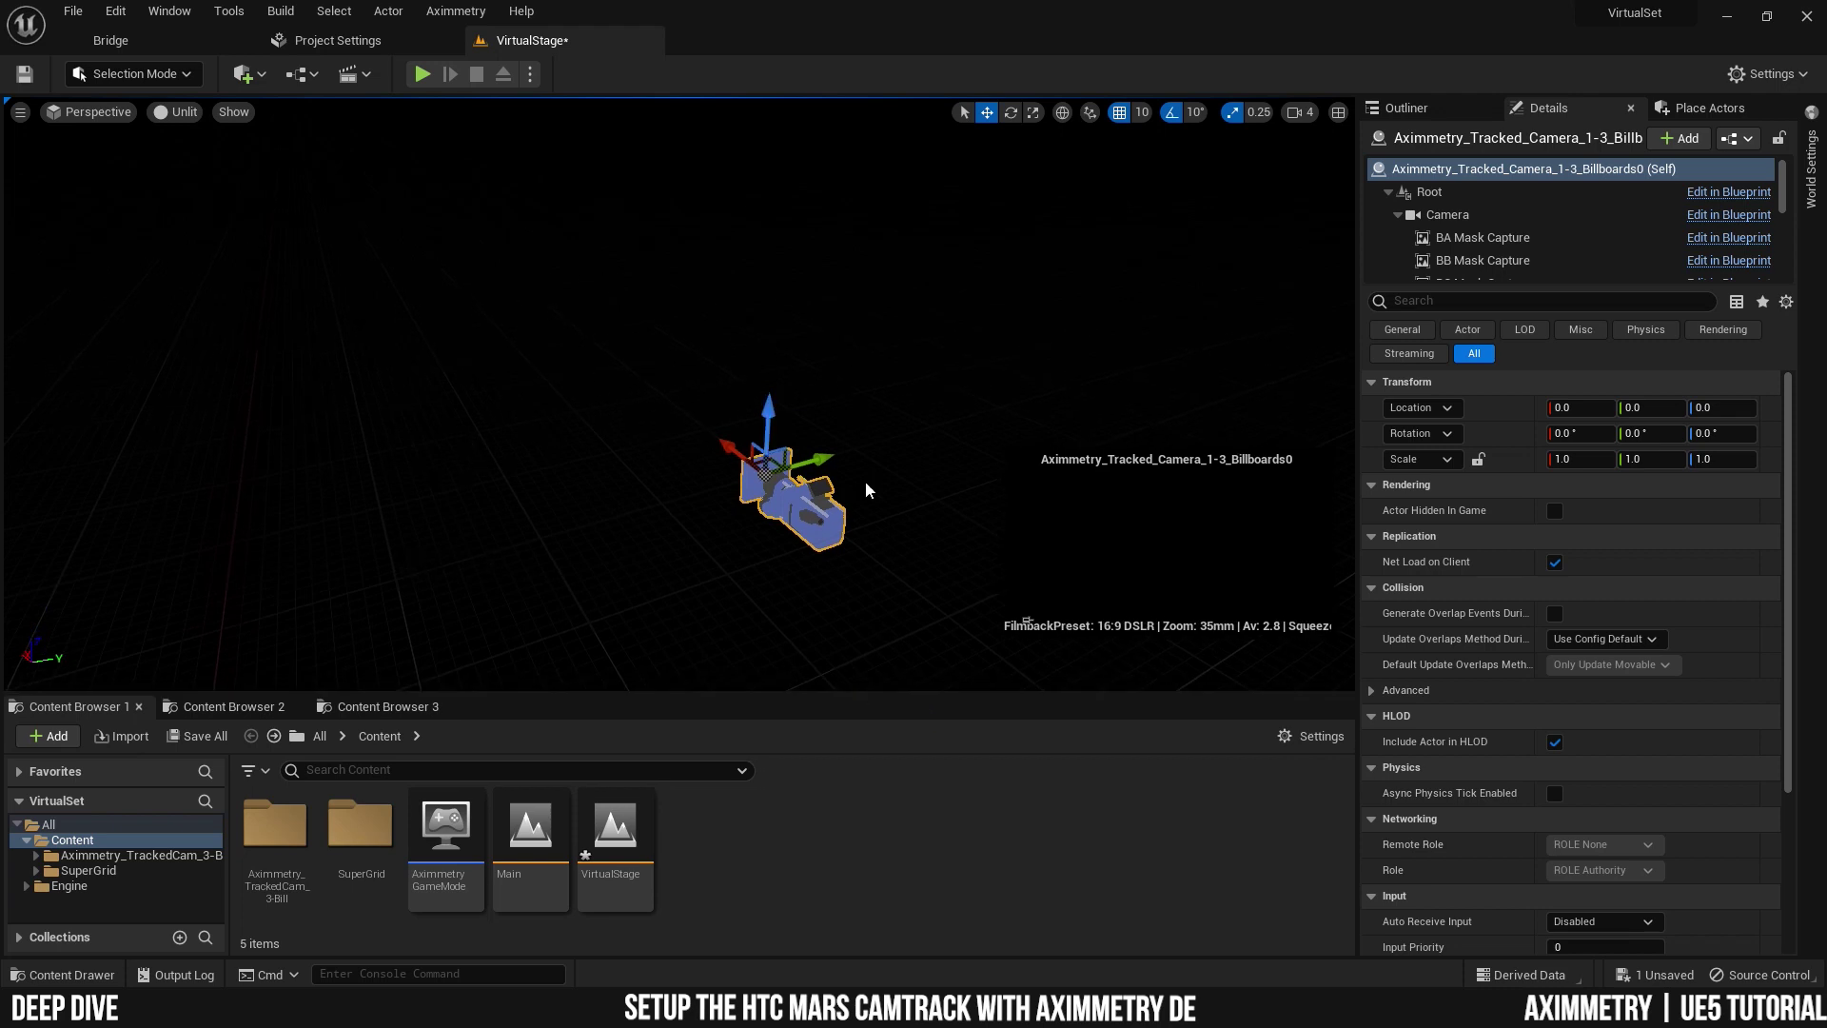
right_click_drag(1027, 620, 1156, 624)
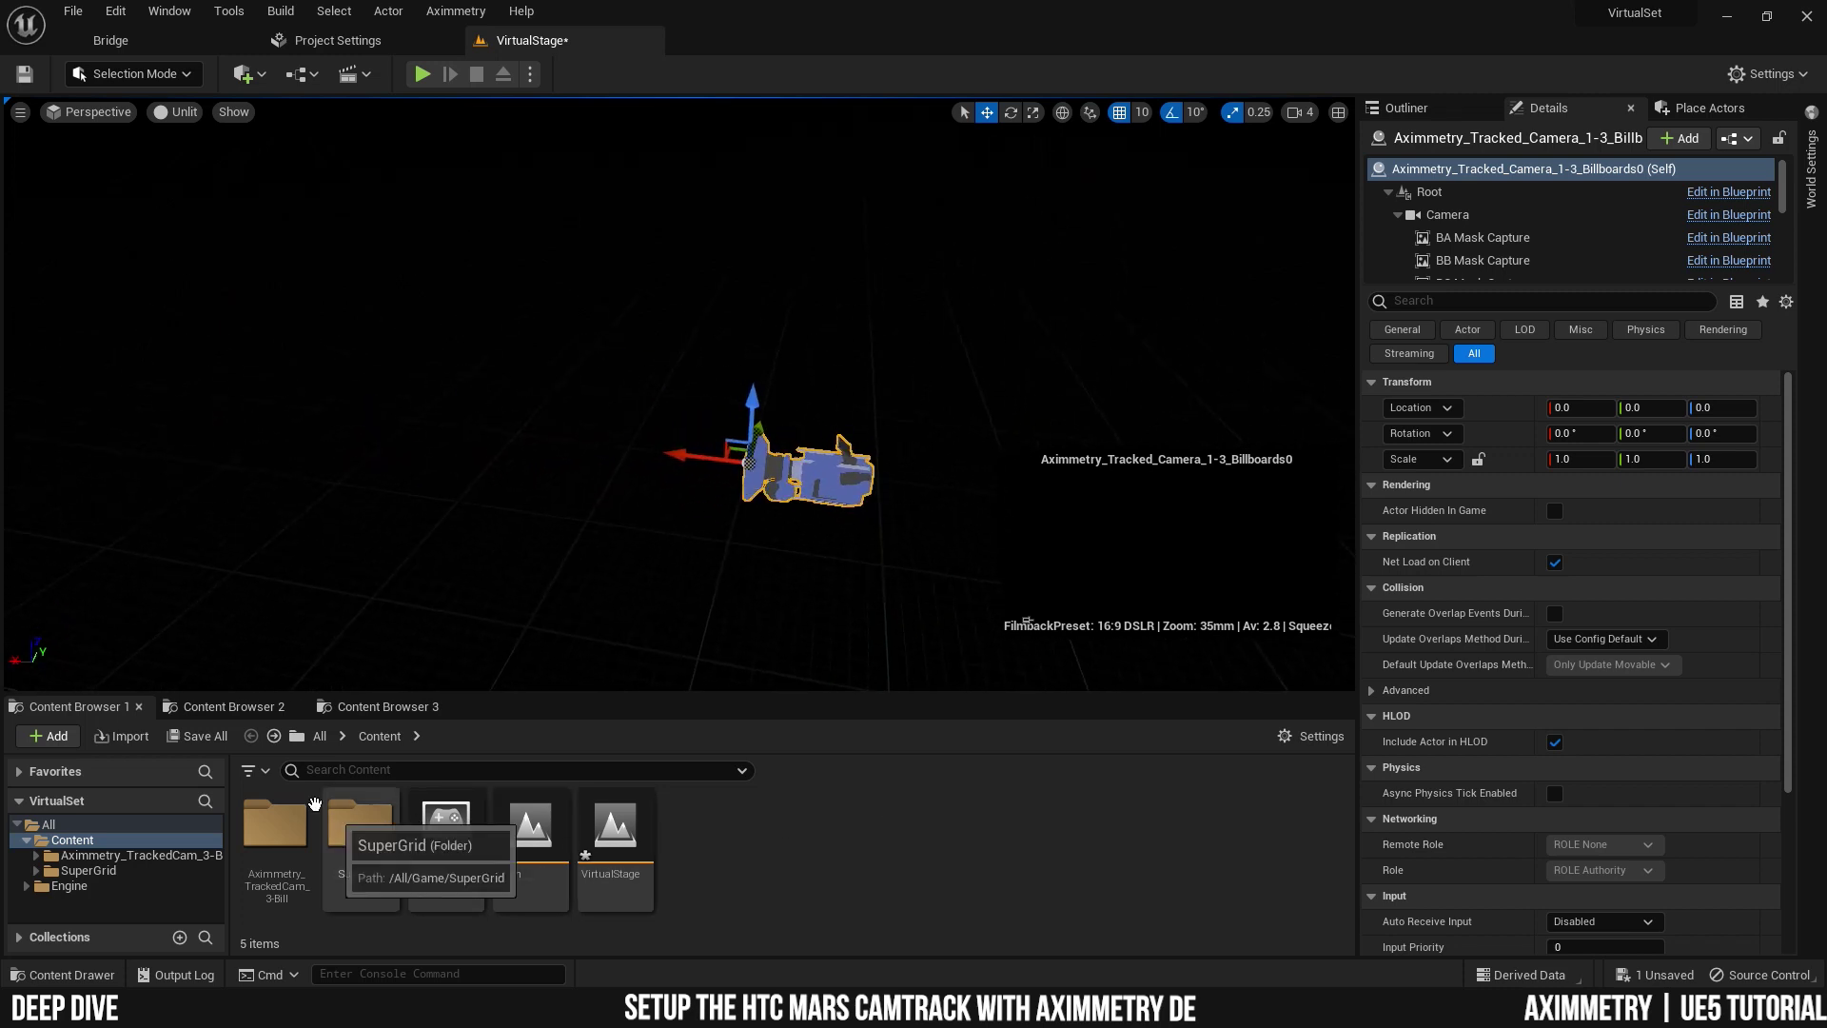
- Place the SuperGrid_BoxCentered mesh in front of the camera at about X 230, Y 110, Z -110
left_click(236, 709)
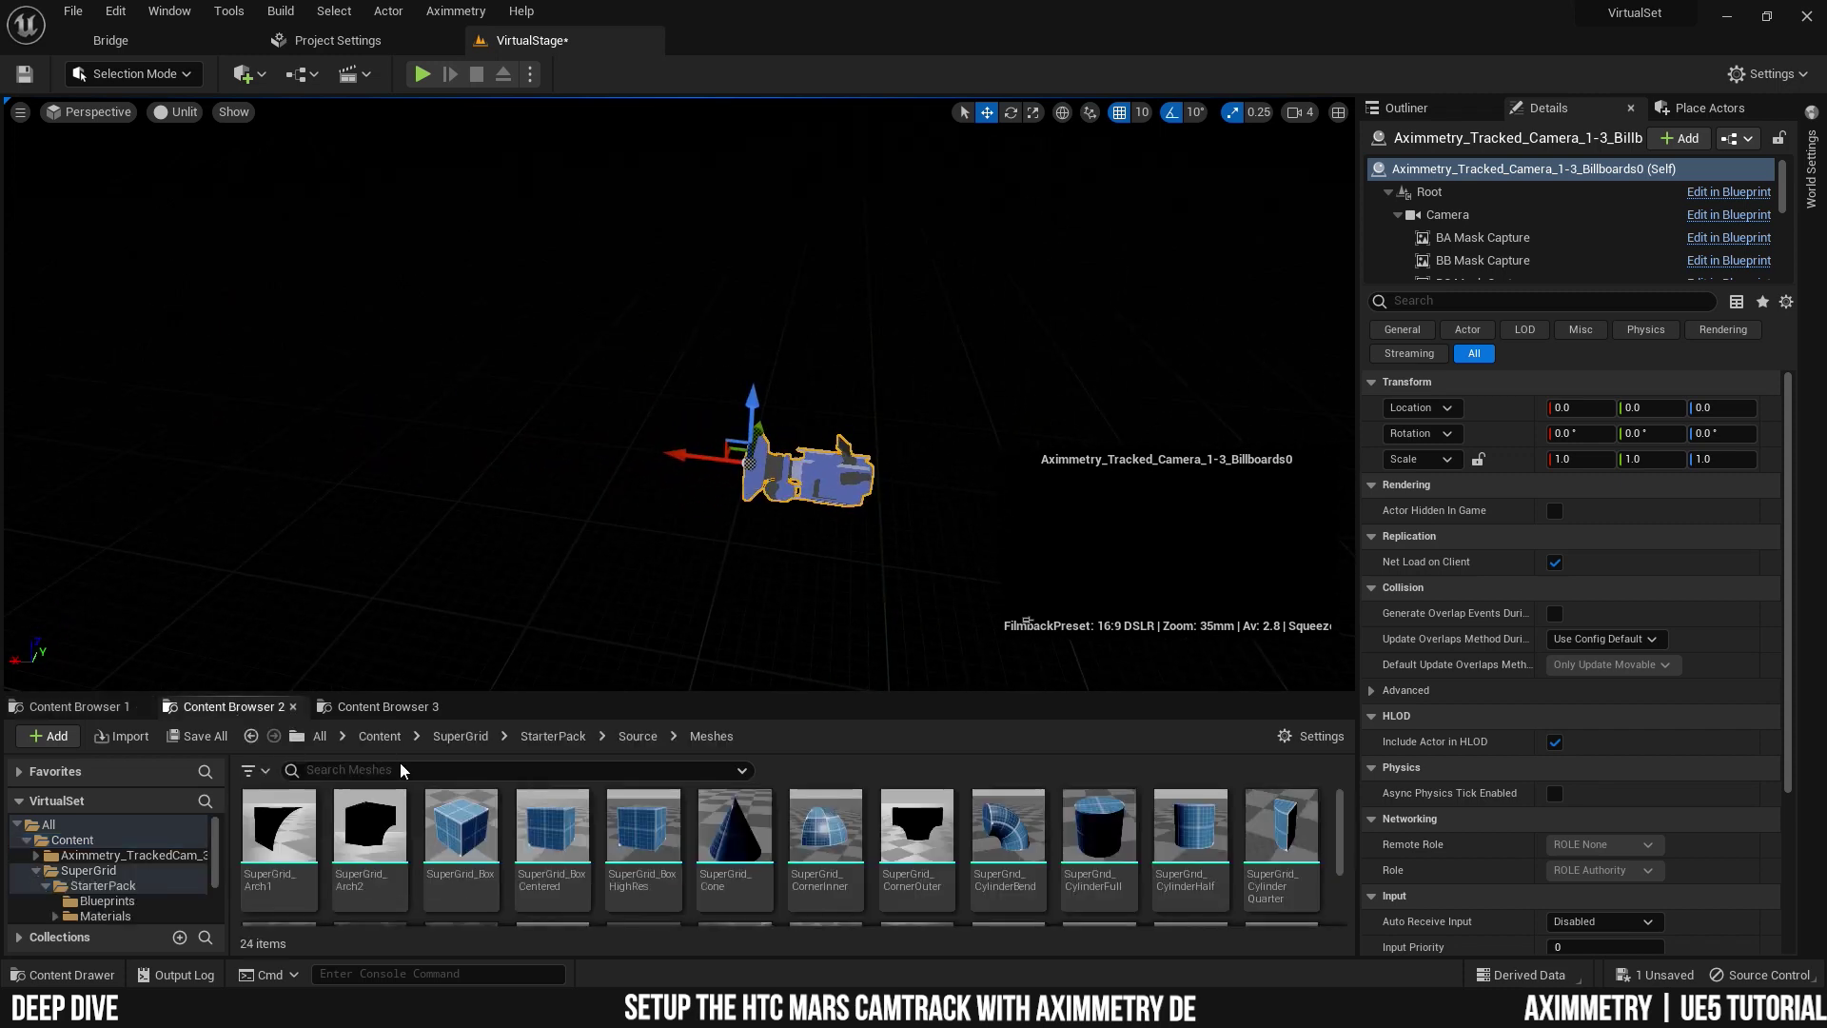
left_click(76, 706)
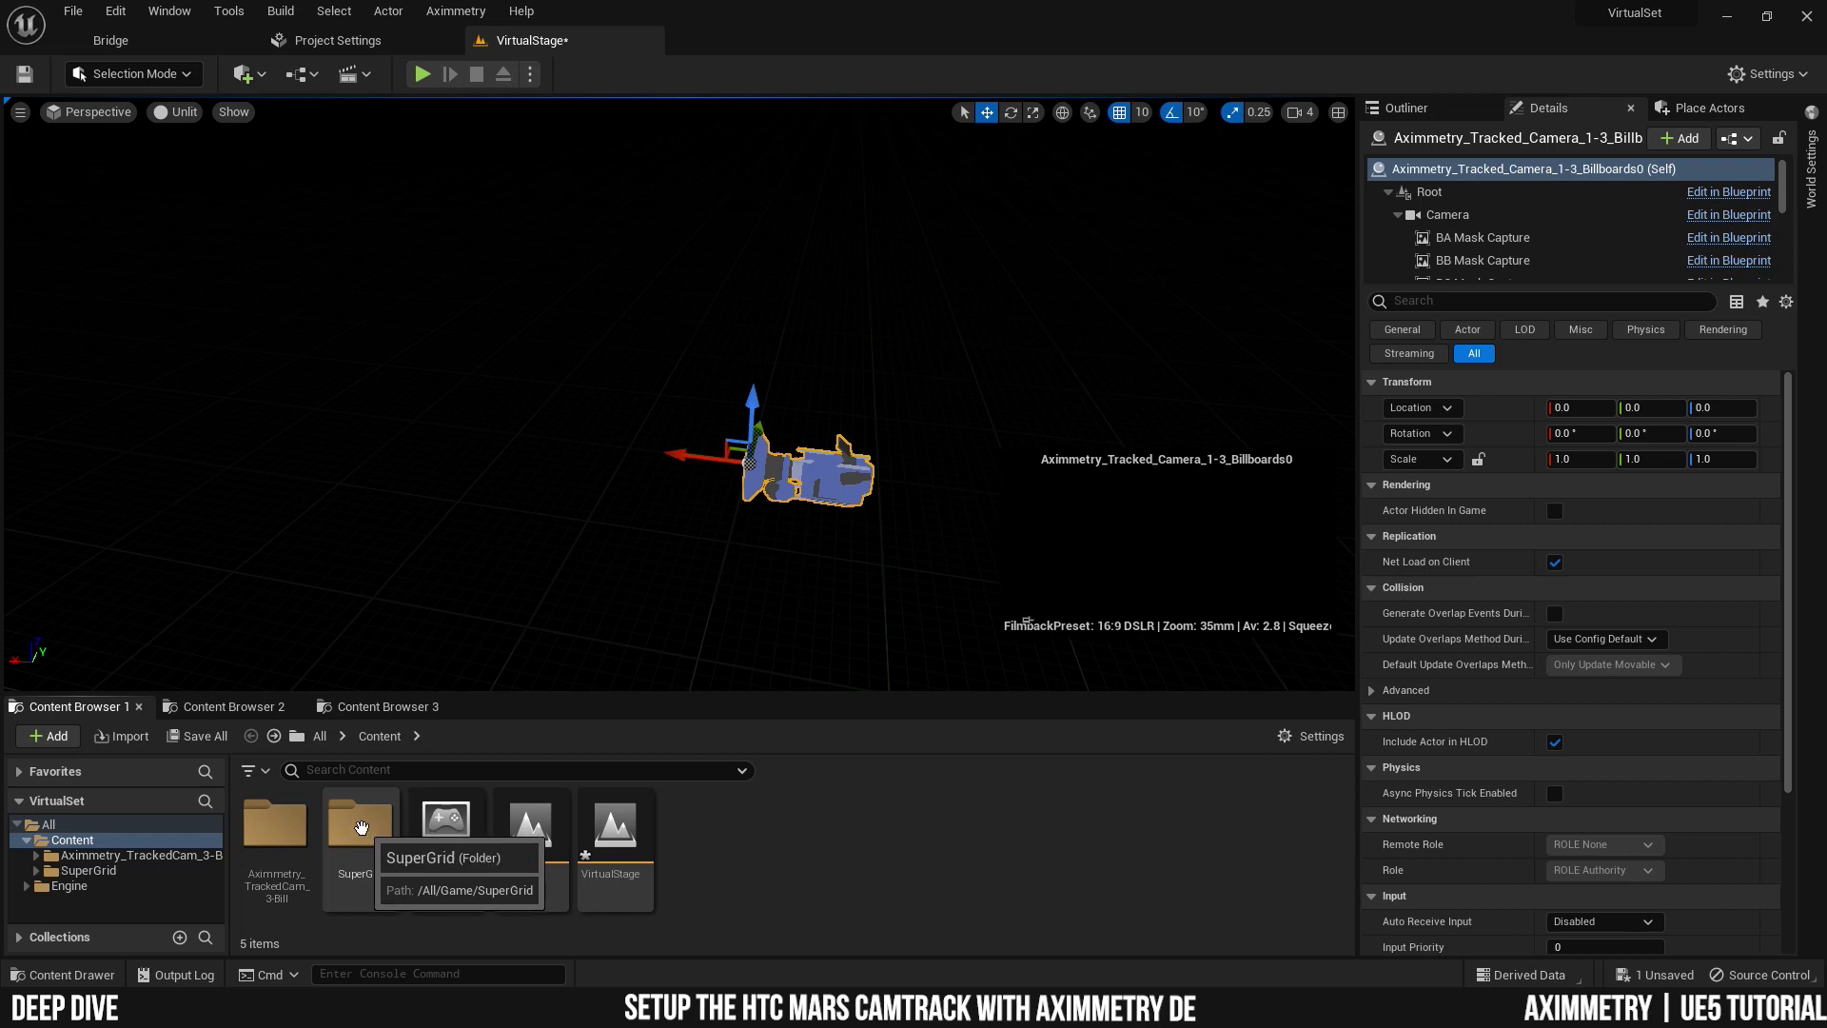
left_click(255, 704)
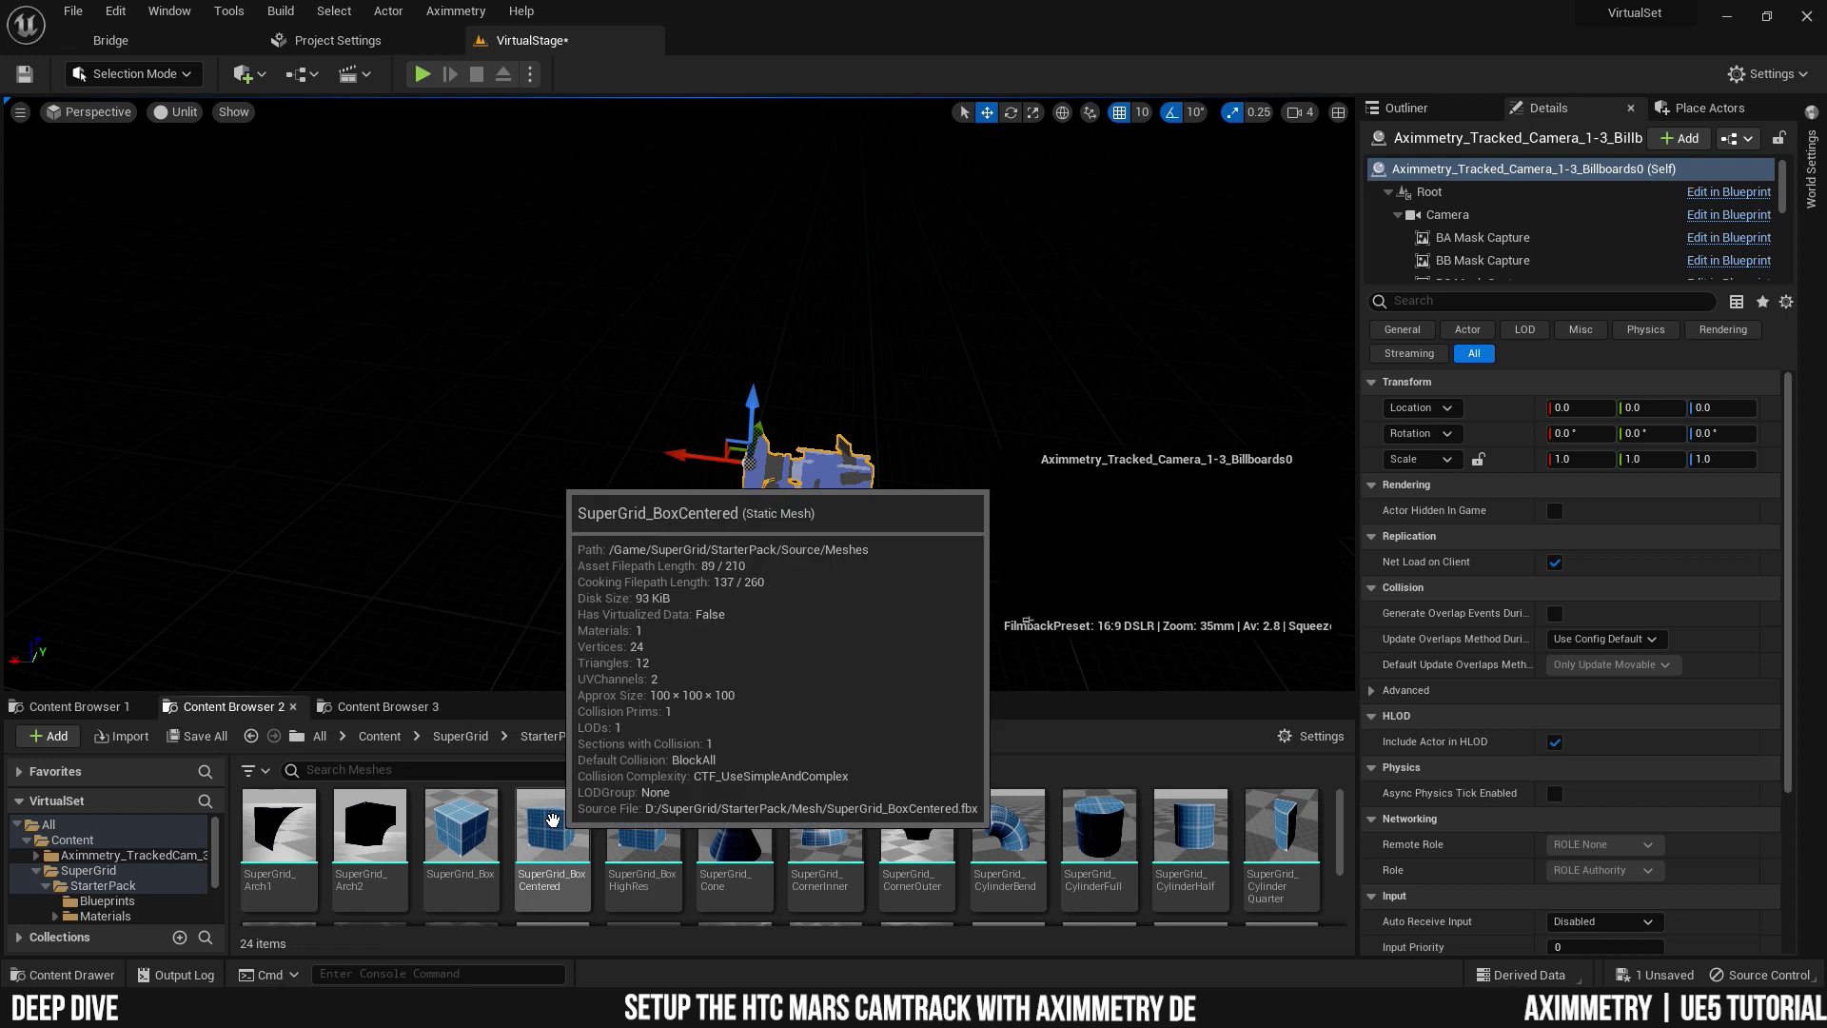
left_click_drag(553, 820, 505, 506)
right_click_drag(504, 506, 476, 530)
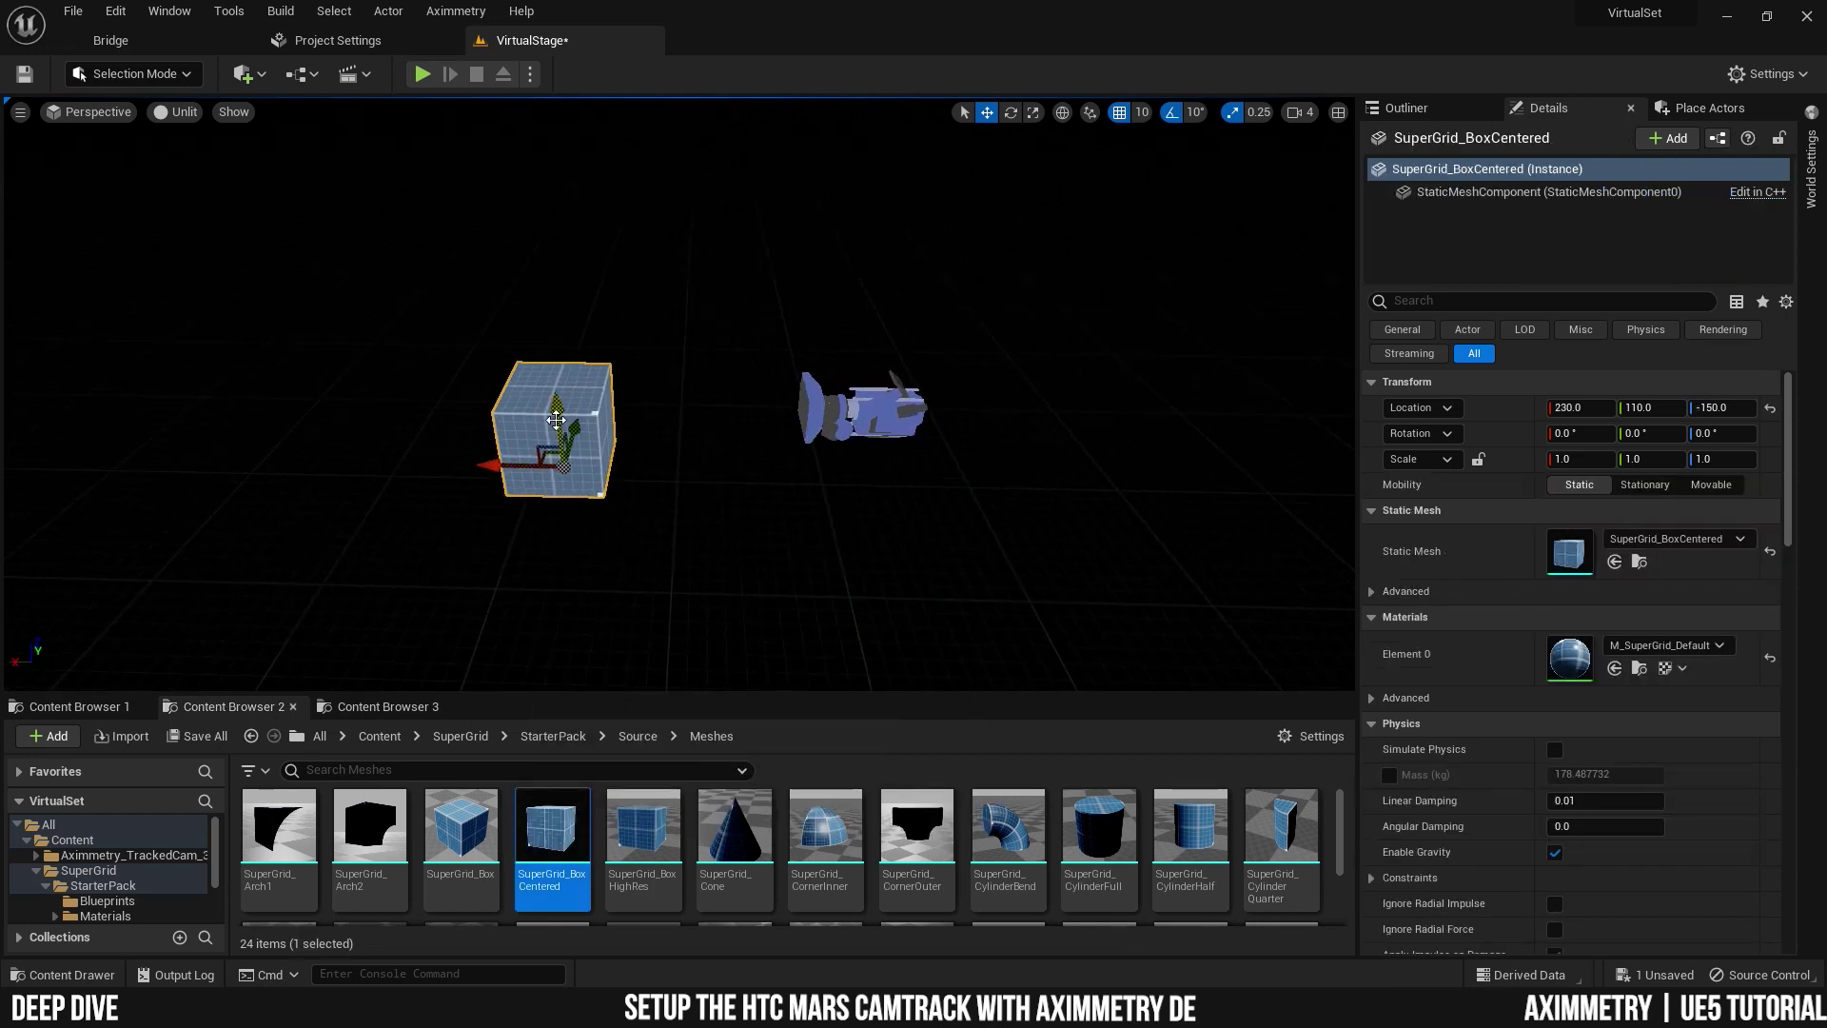
left_click_drag(555, 413, 552, 384)
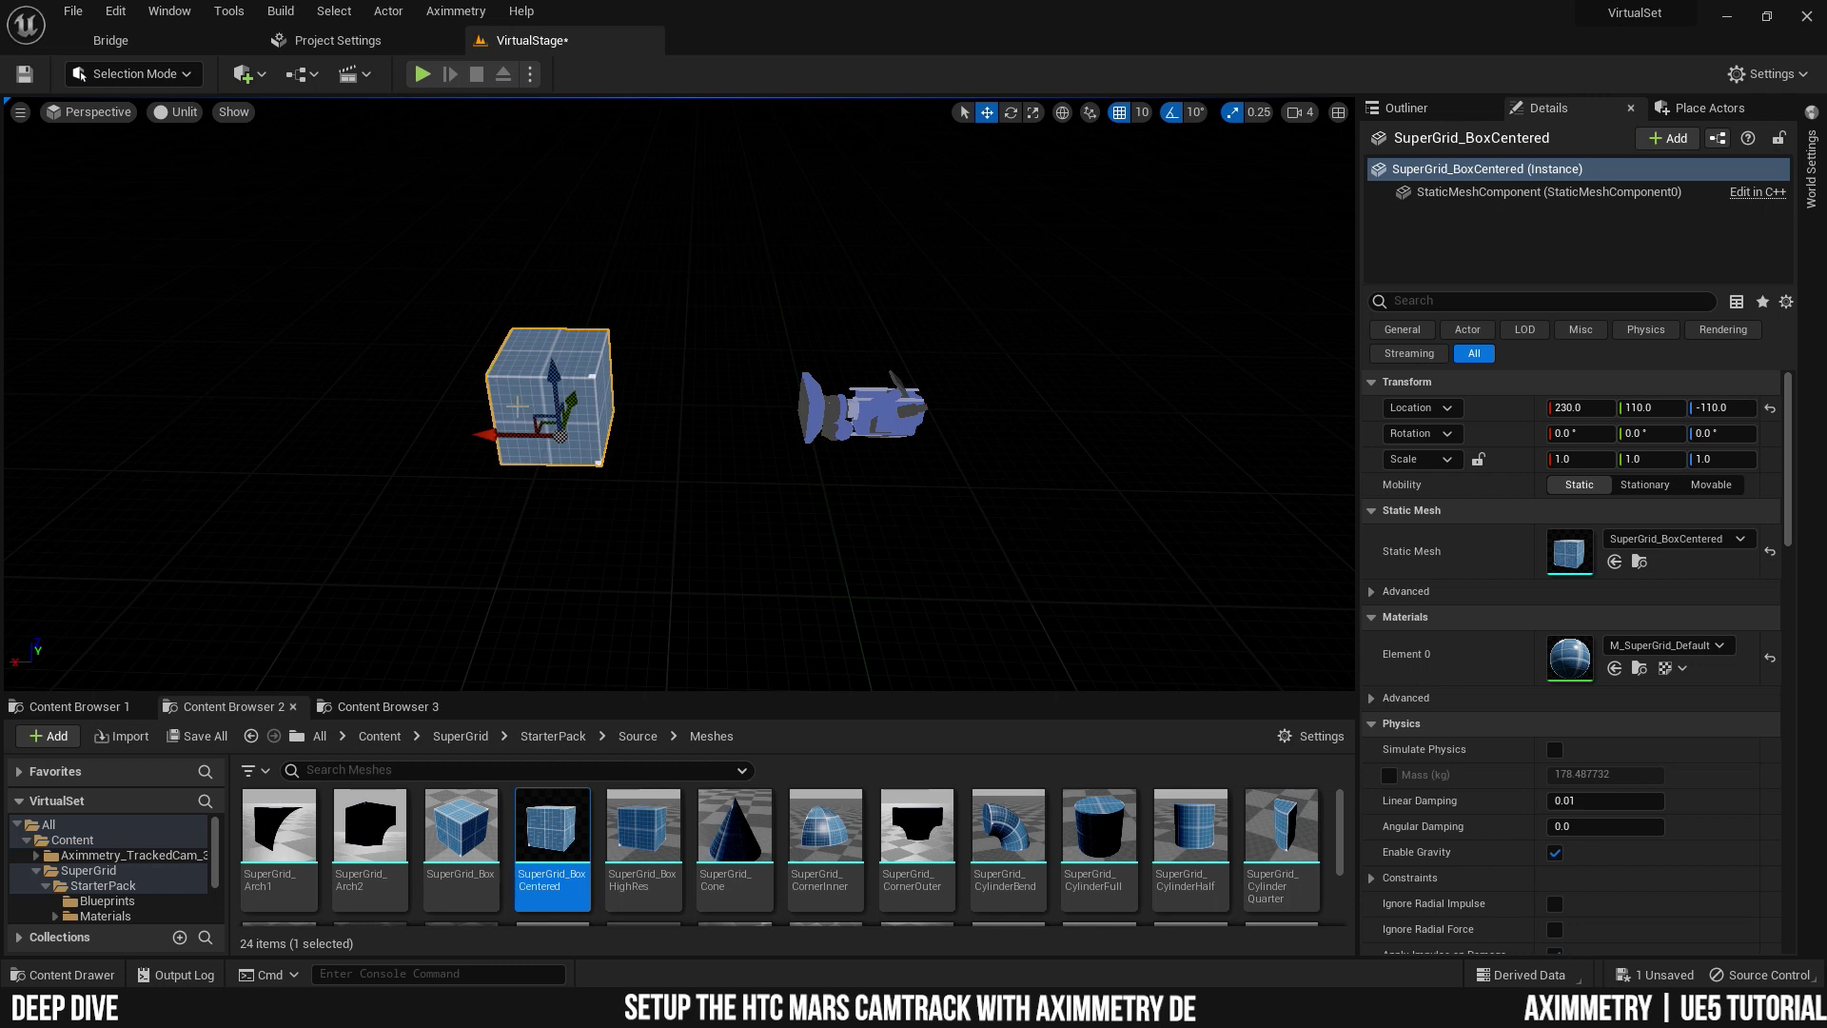
- Set the box's X scale to 3.4
right_click_drag(720, 454, 655, 454)
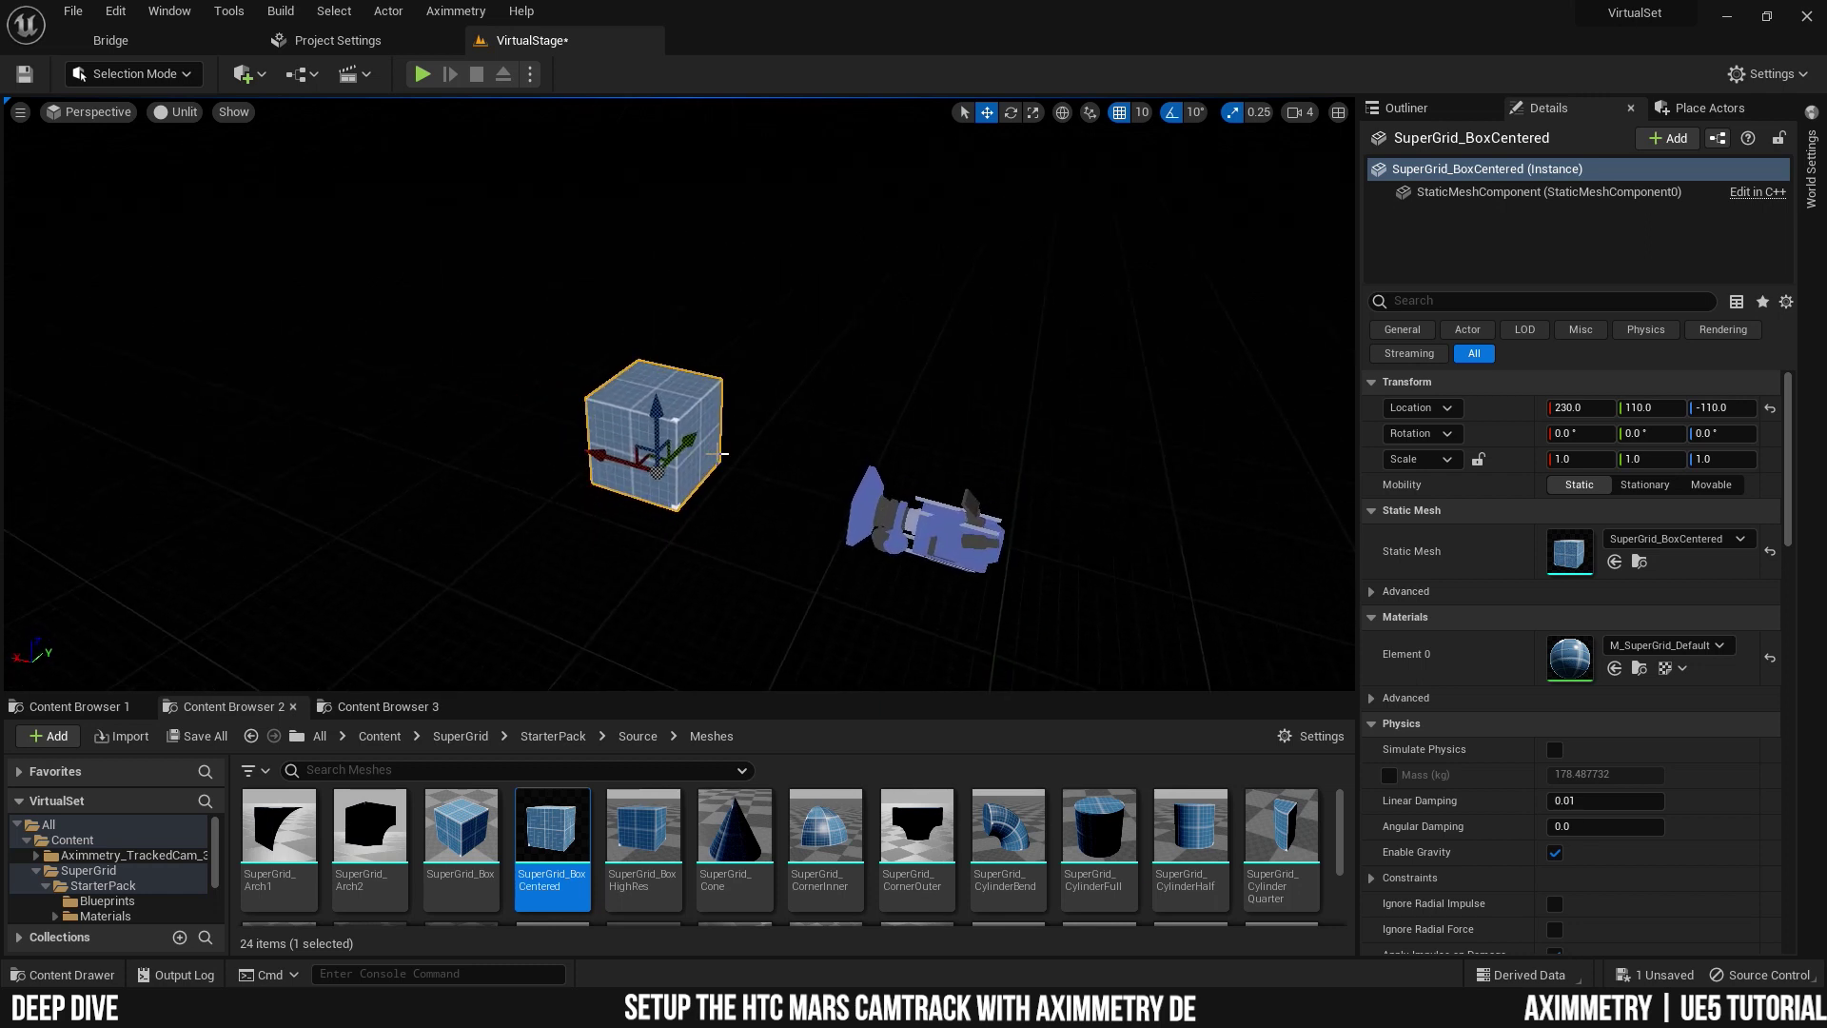
left_click_drag(1573, 462, 1629, 458)
left_click(1568, 466)
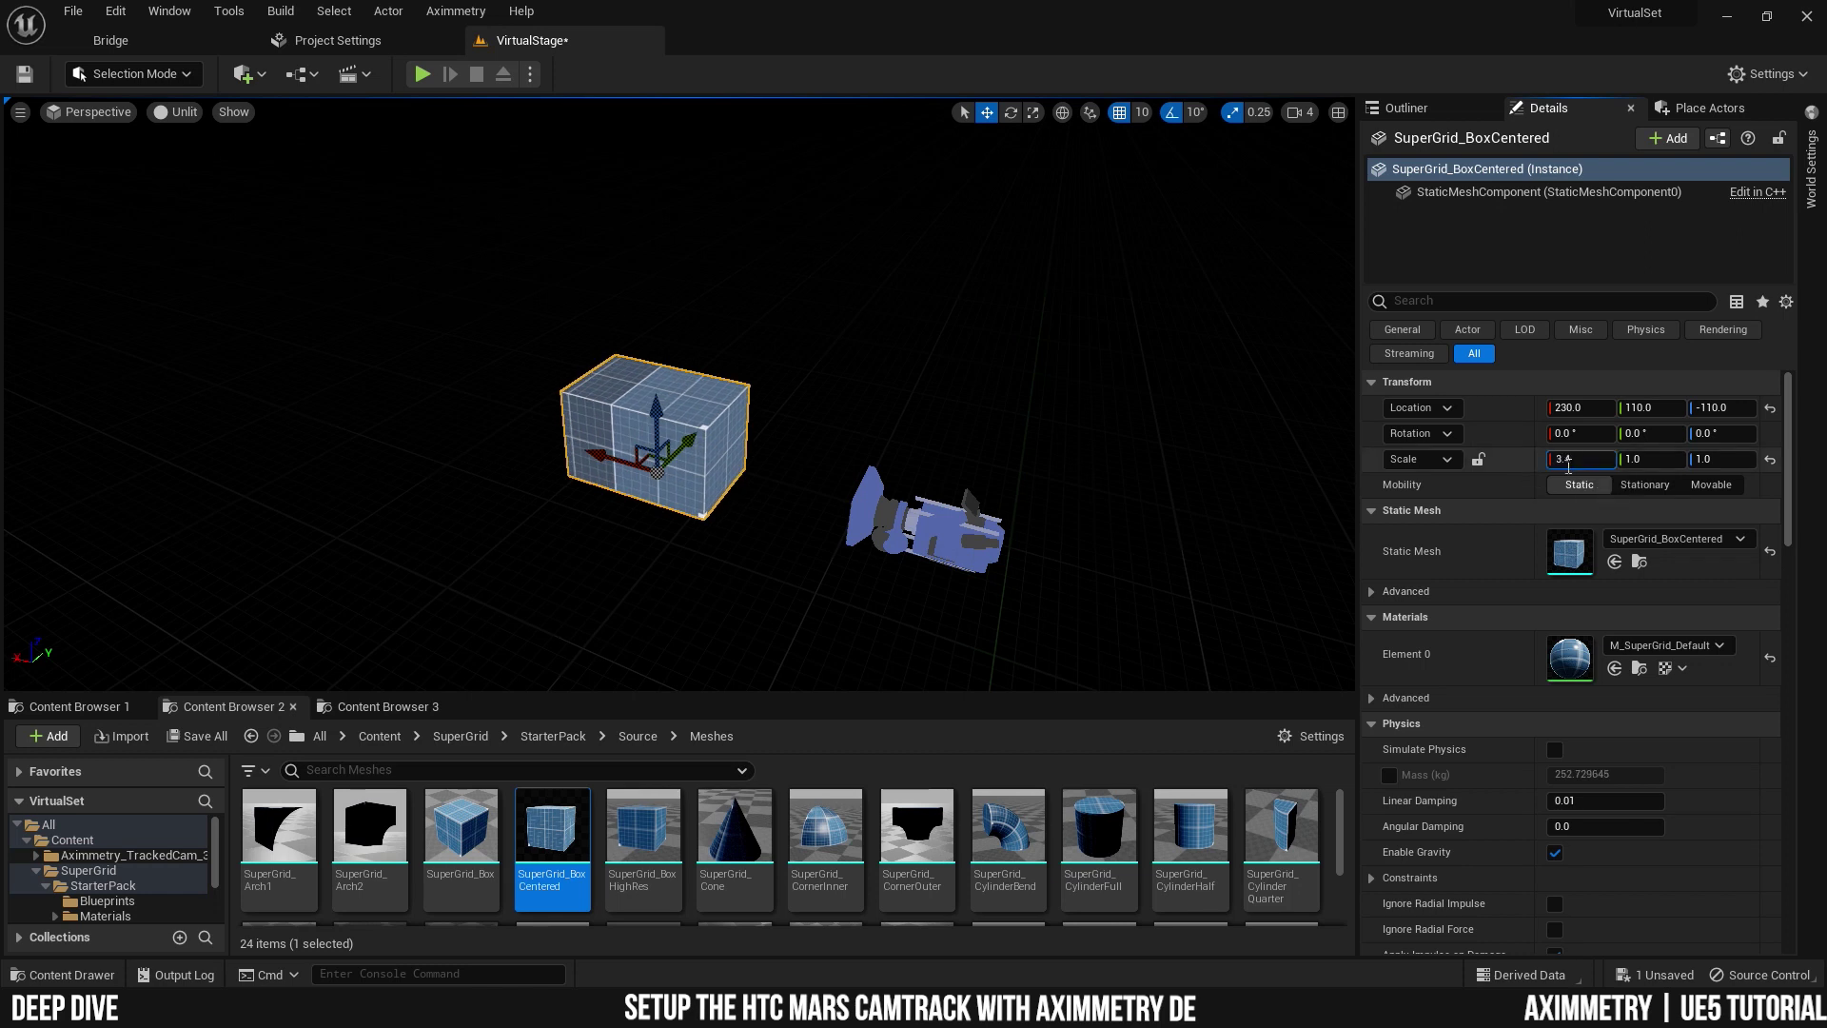
type("3.4")
key("Return")
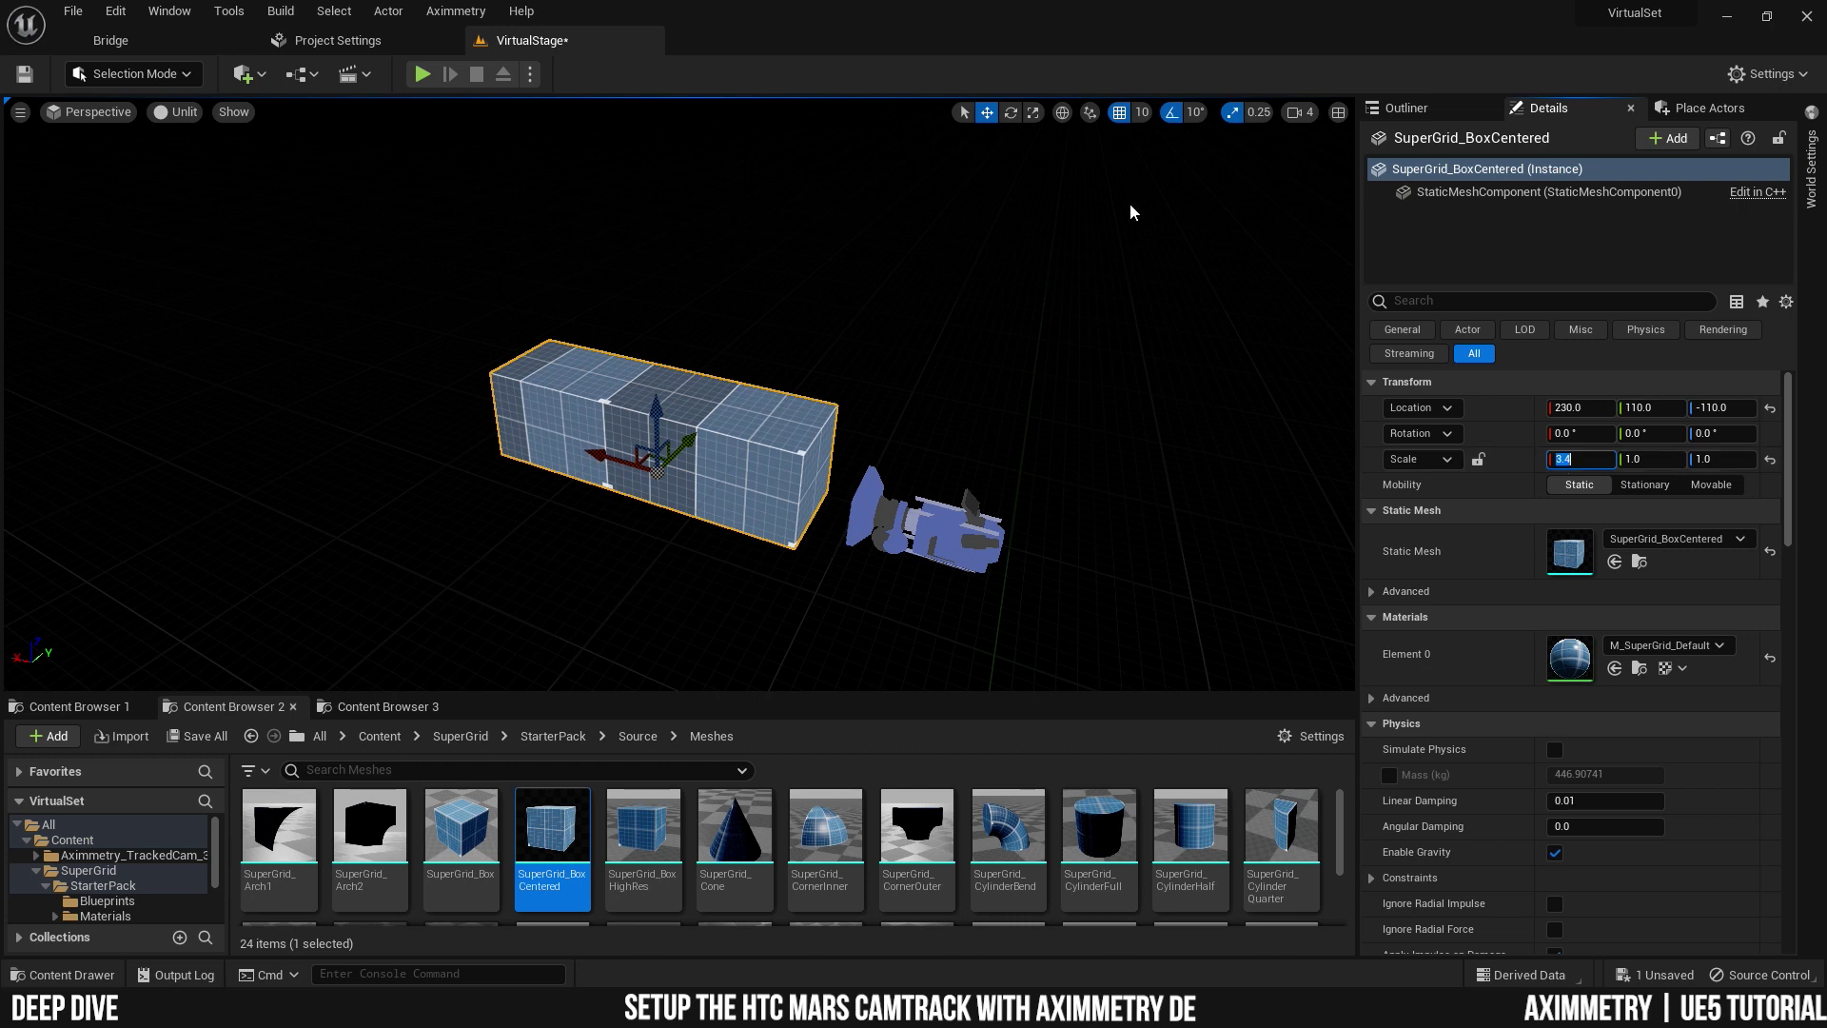
- Move the box in front of the camera lens to X 160, Y -10, Z -90
key("f")
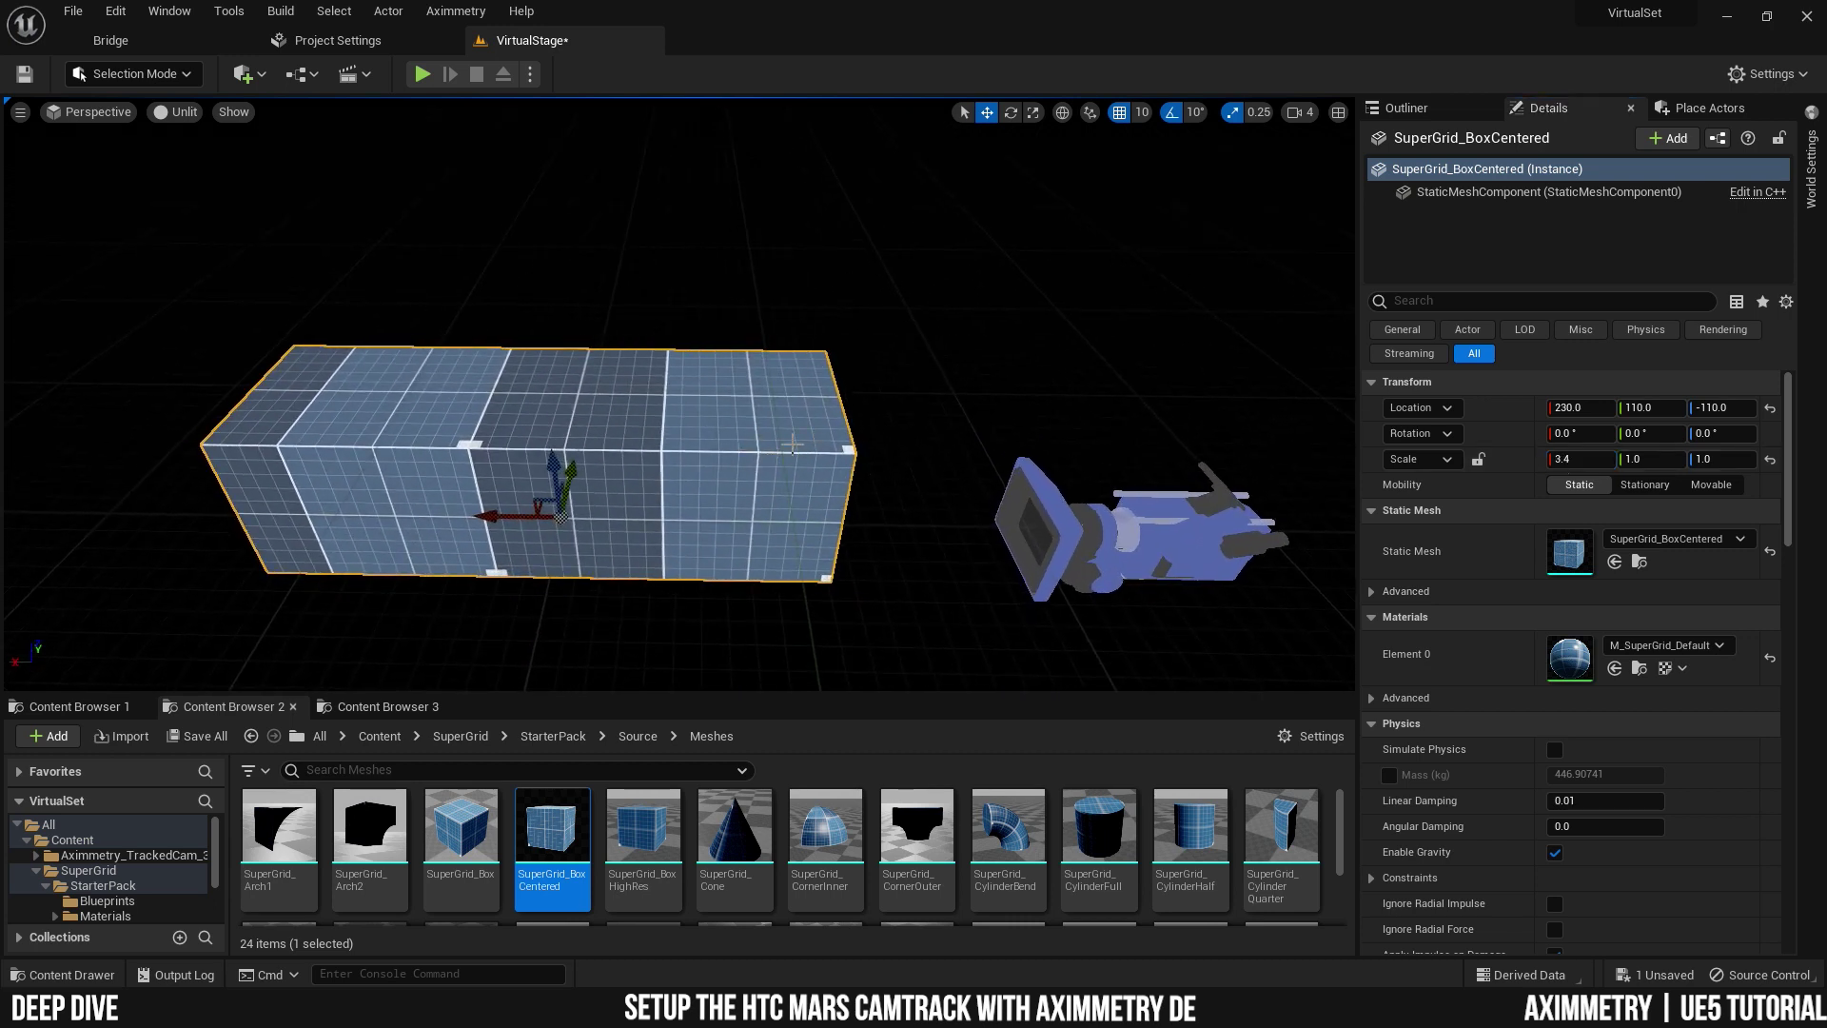
right_click_drag(233, 424, 181, 424)
right_click_drag(489, 420, 418, 426)
left_click_drag(745, 392, 622, 415)
right_click_drag(622, 415, 804, 416)
left_click_drag(651, 491, 695, 500)
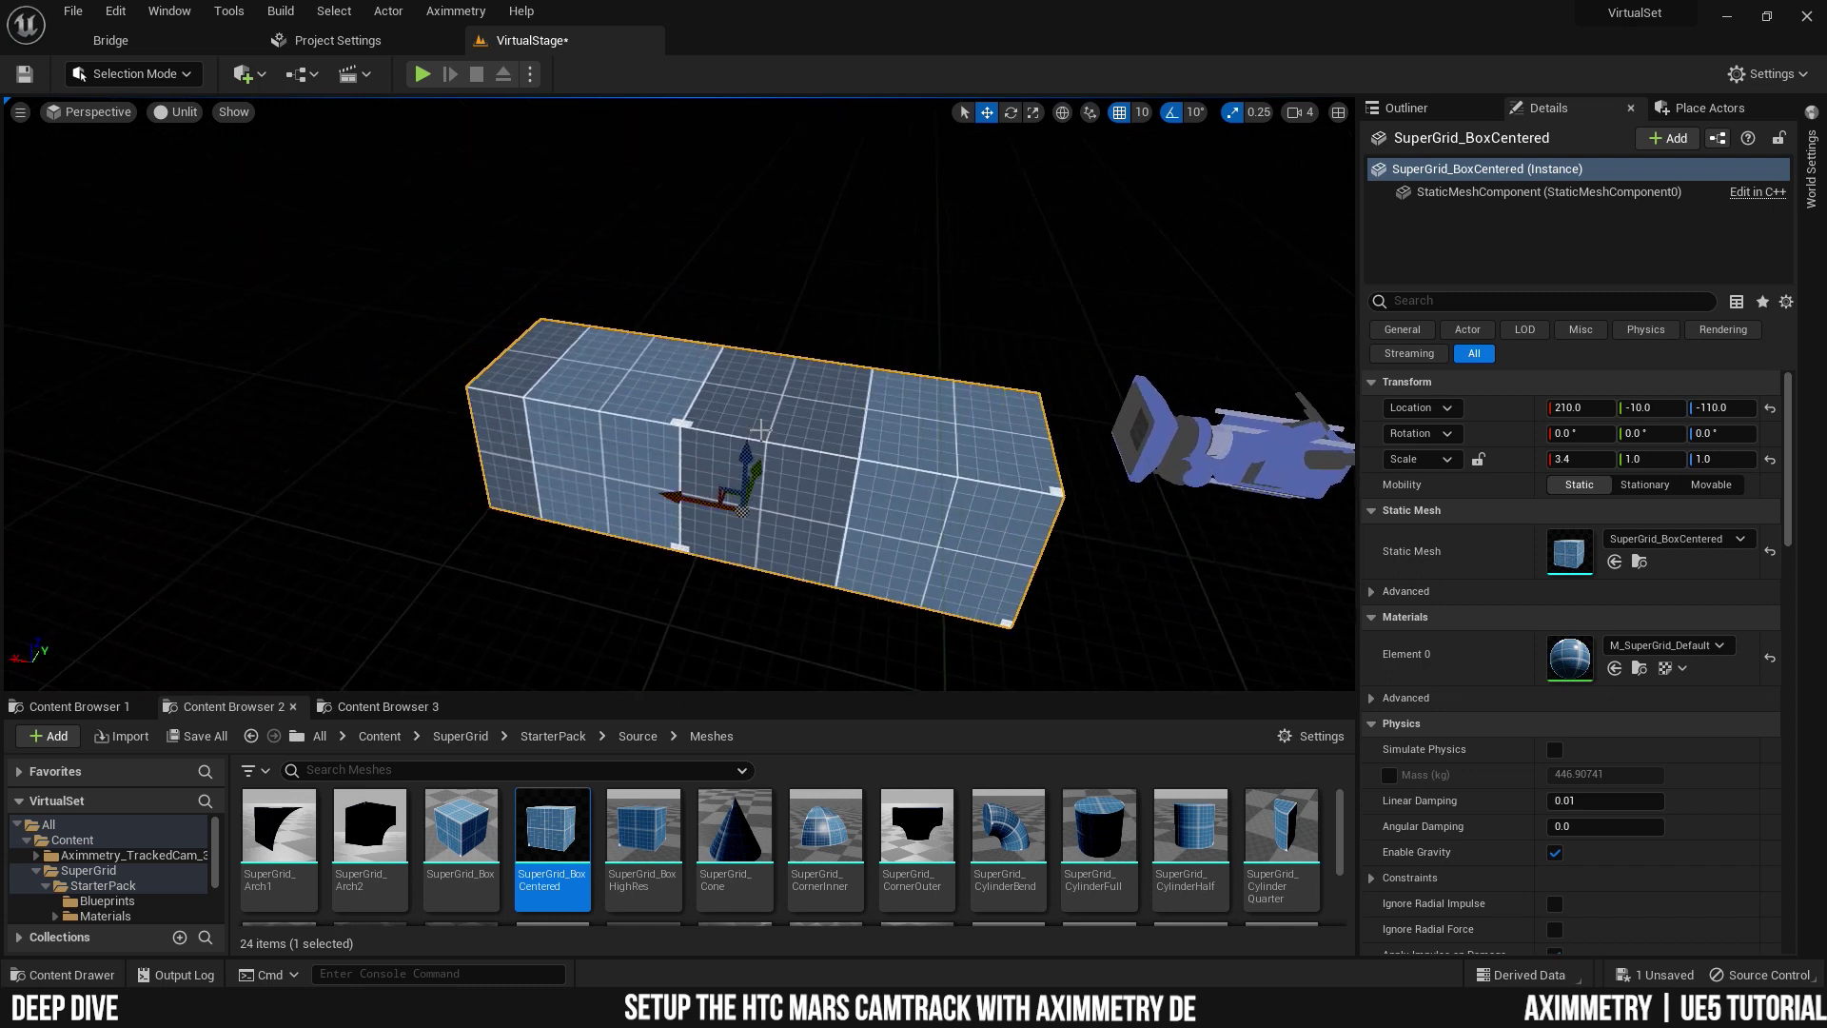
right_click_drag(761, 430, 728, 429)
scroll(728, 428, "up", 3)
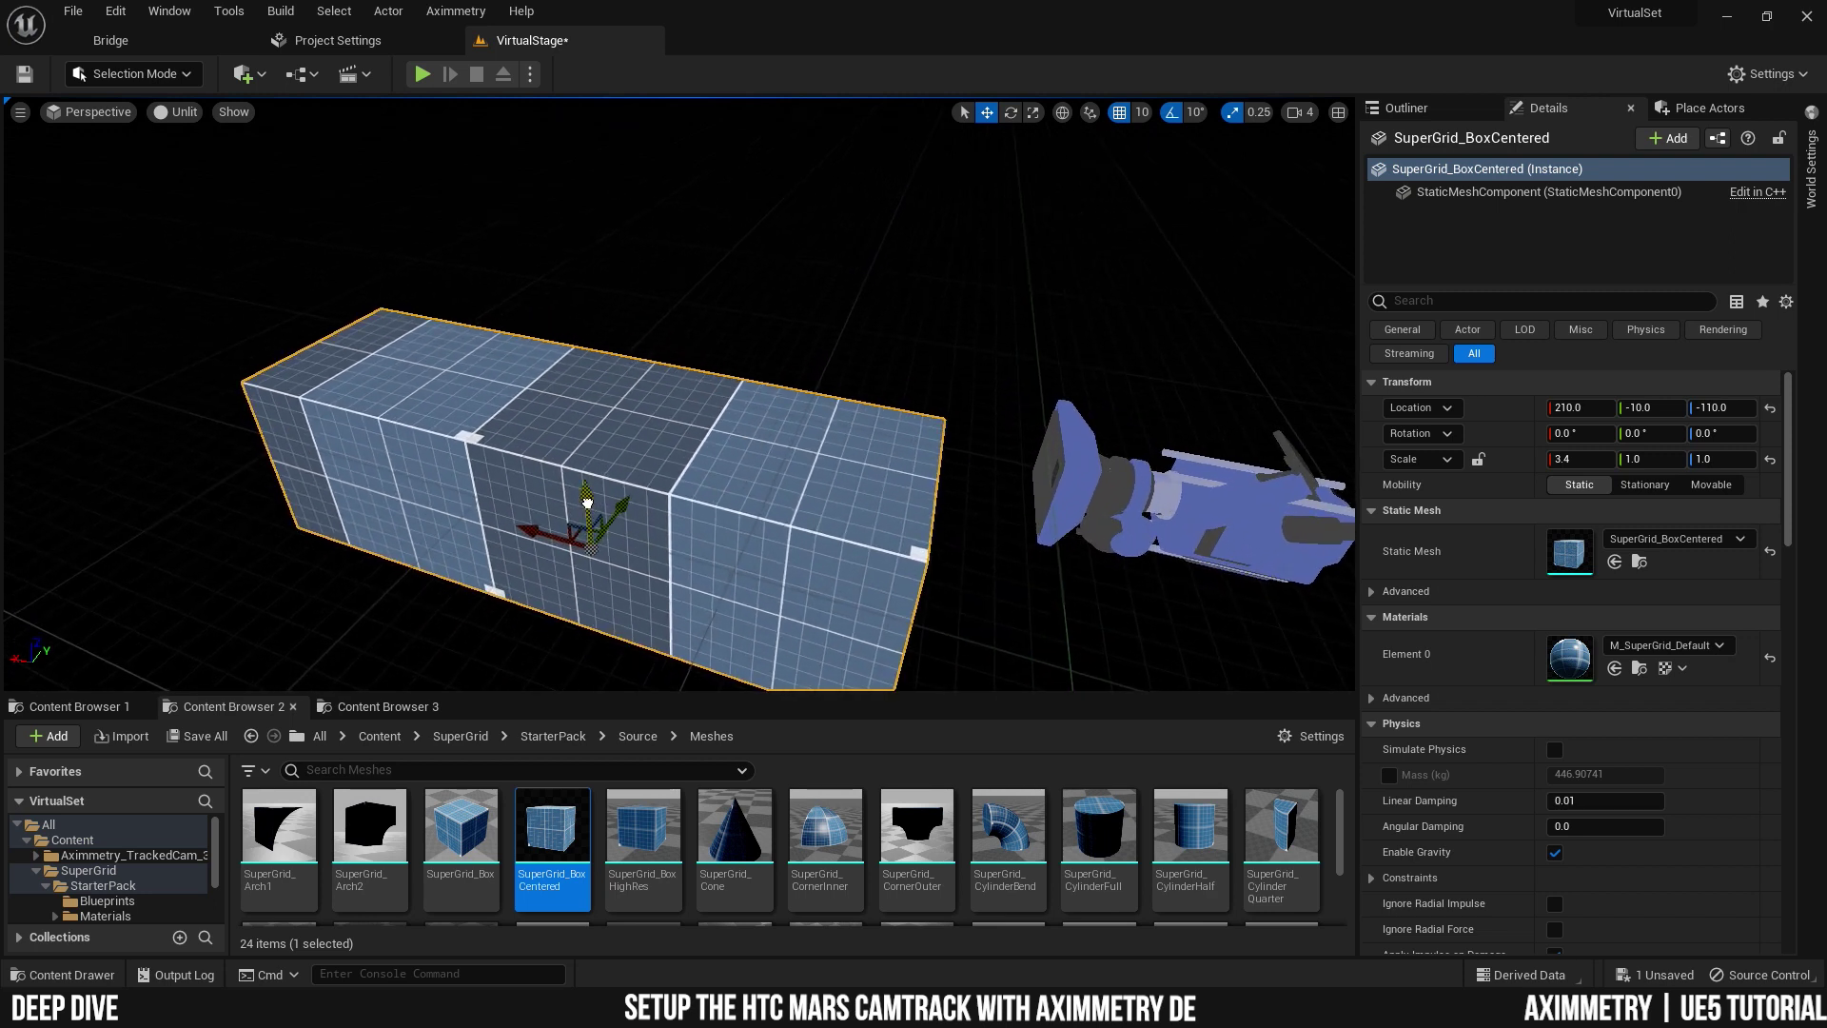
left_click_drag(587, 502, 591, 478)
right_click_drag(592, 472, 626, 494)
left_click_drag(444, 453, 516, 446)
right_click_drag(518, 447, 380, 481)
- Set the box's Y scale to 4.6
key("f")
right_click_drag(518, 447, 476, 427)
key("w")
key("s")
key("d")
left_click_drag(1640, 460, 1645, 458)
left_click(1644, 458)
type("4.6")
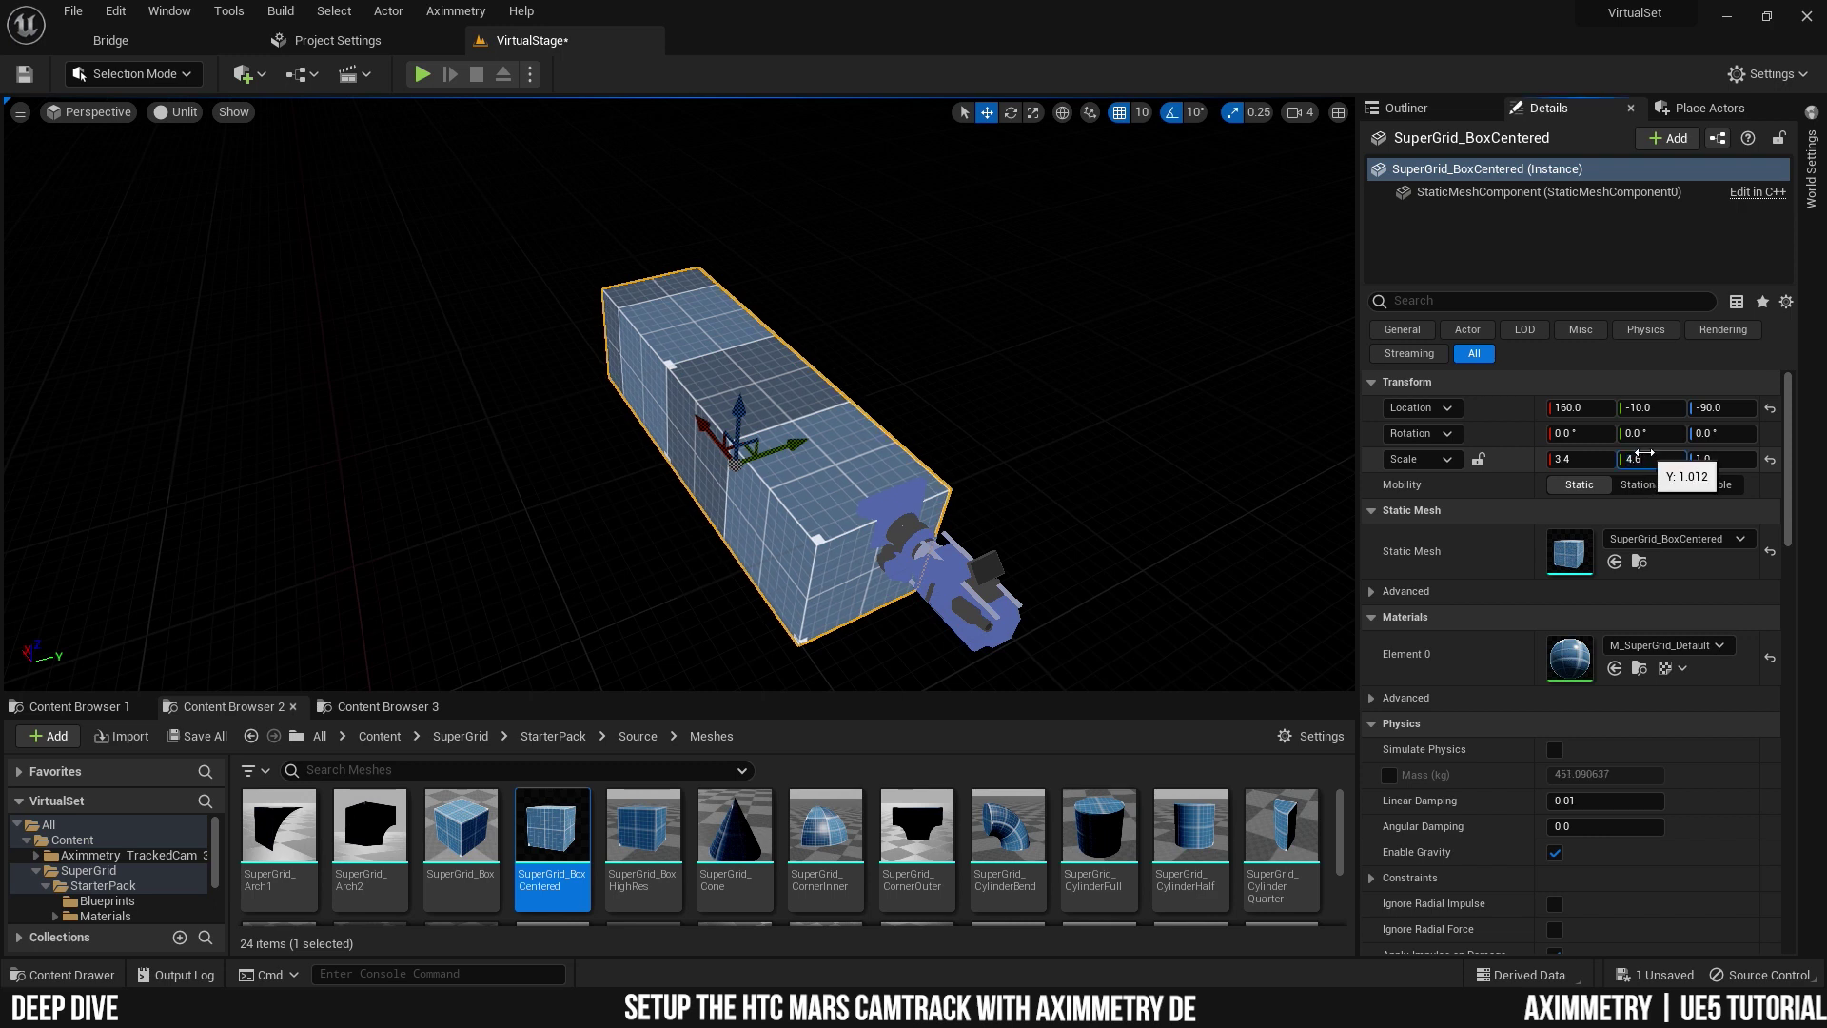
key("Return")
- Flatten the box into a floor slab by setting its Z scale to 0.1
right_click_drag(1280, 400, 1339, 415)
left_click(1731, 465)
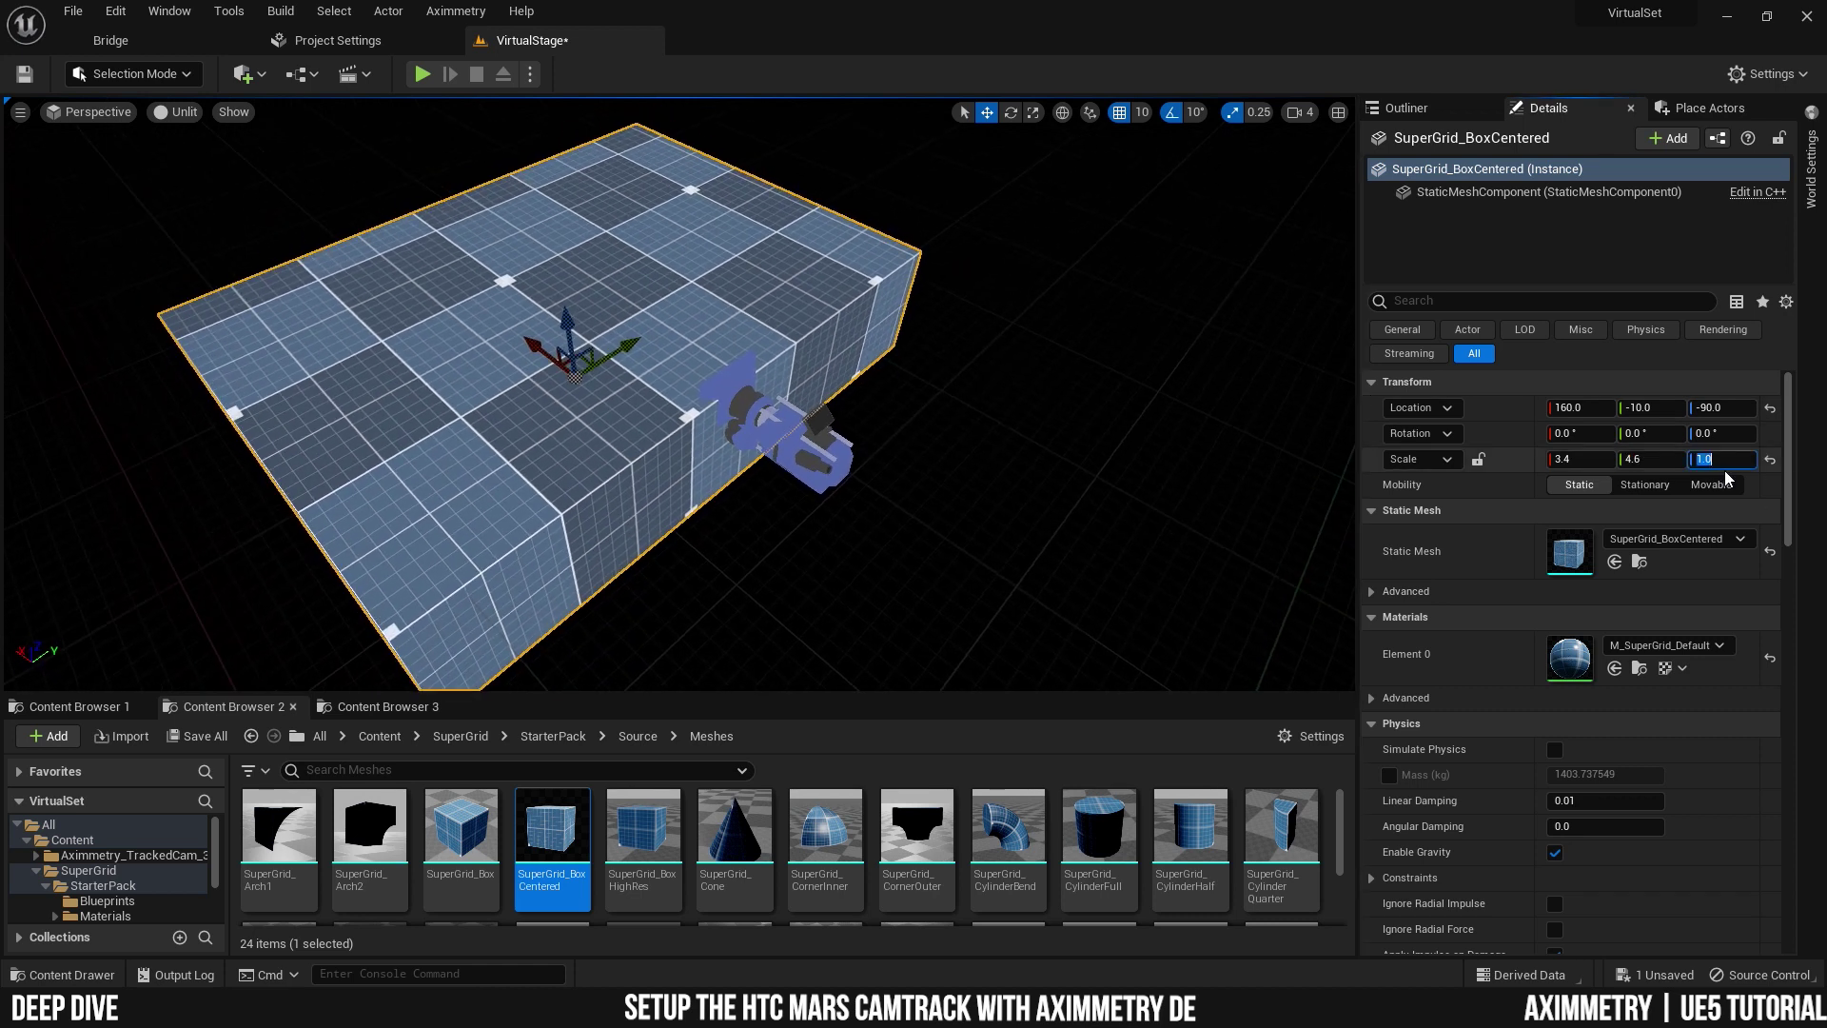
type("0.1")
key("Return")
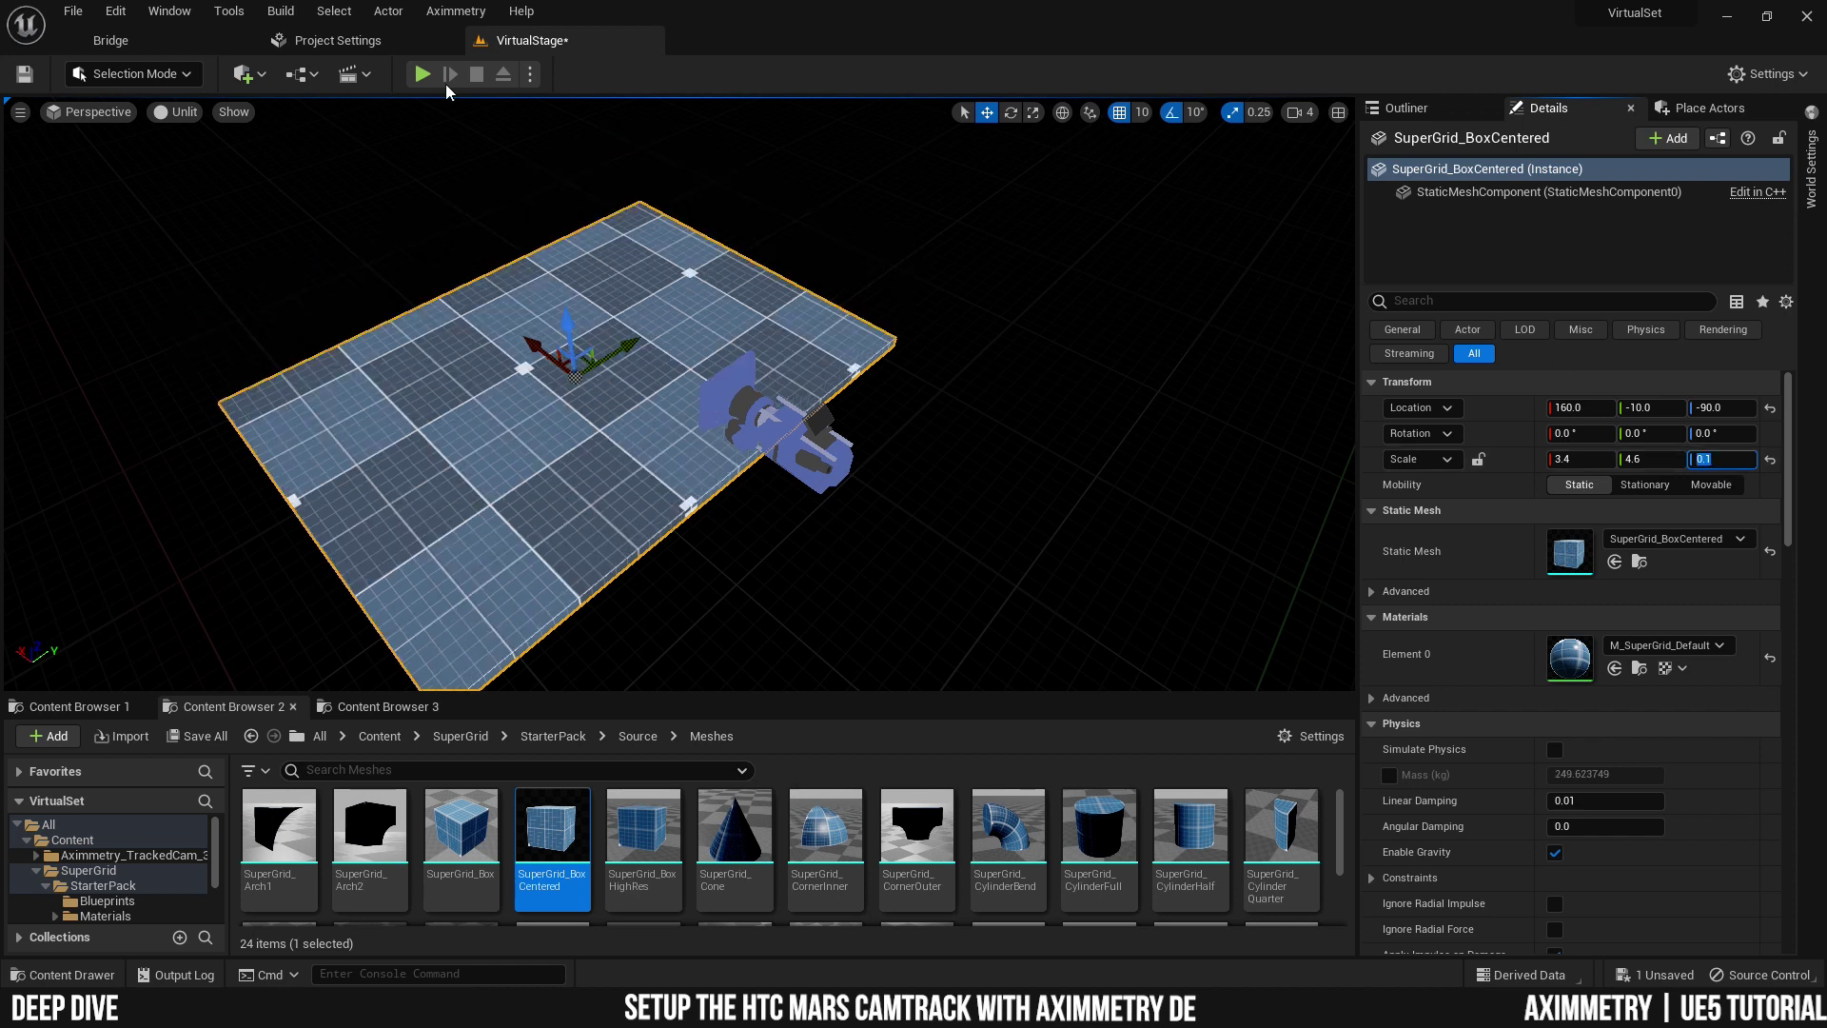
- In the right orthographic view, move the slab to X 170 and Z -10 so its near edge starts at the world origin
left_click(95, 118)
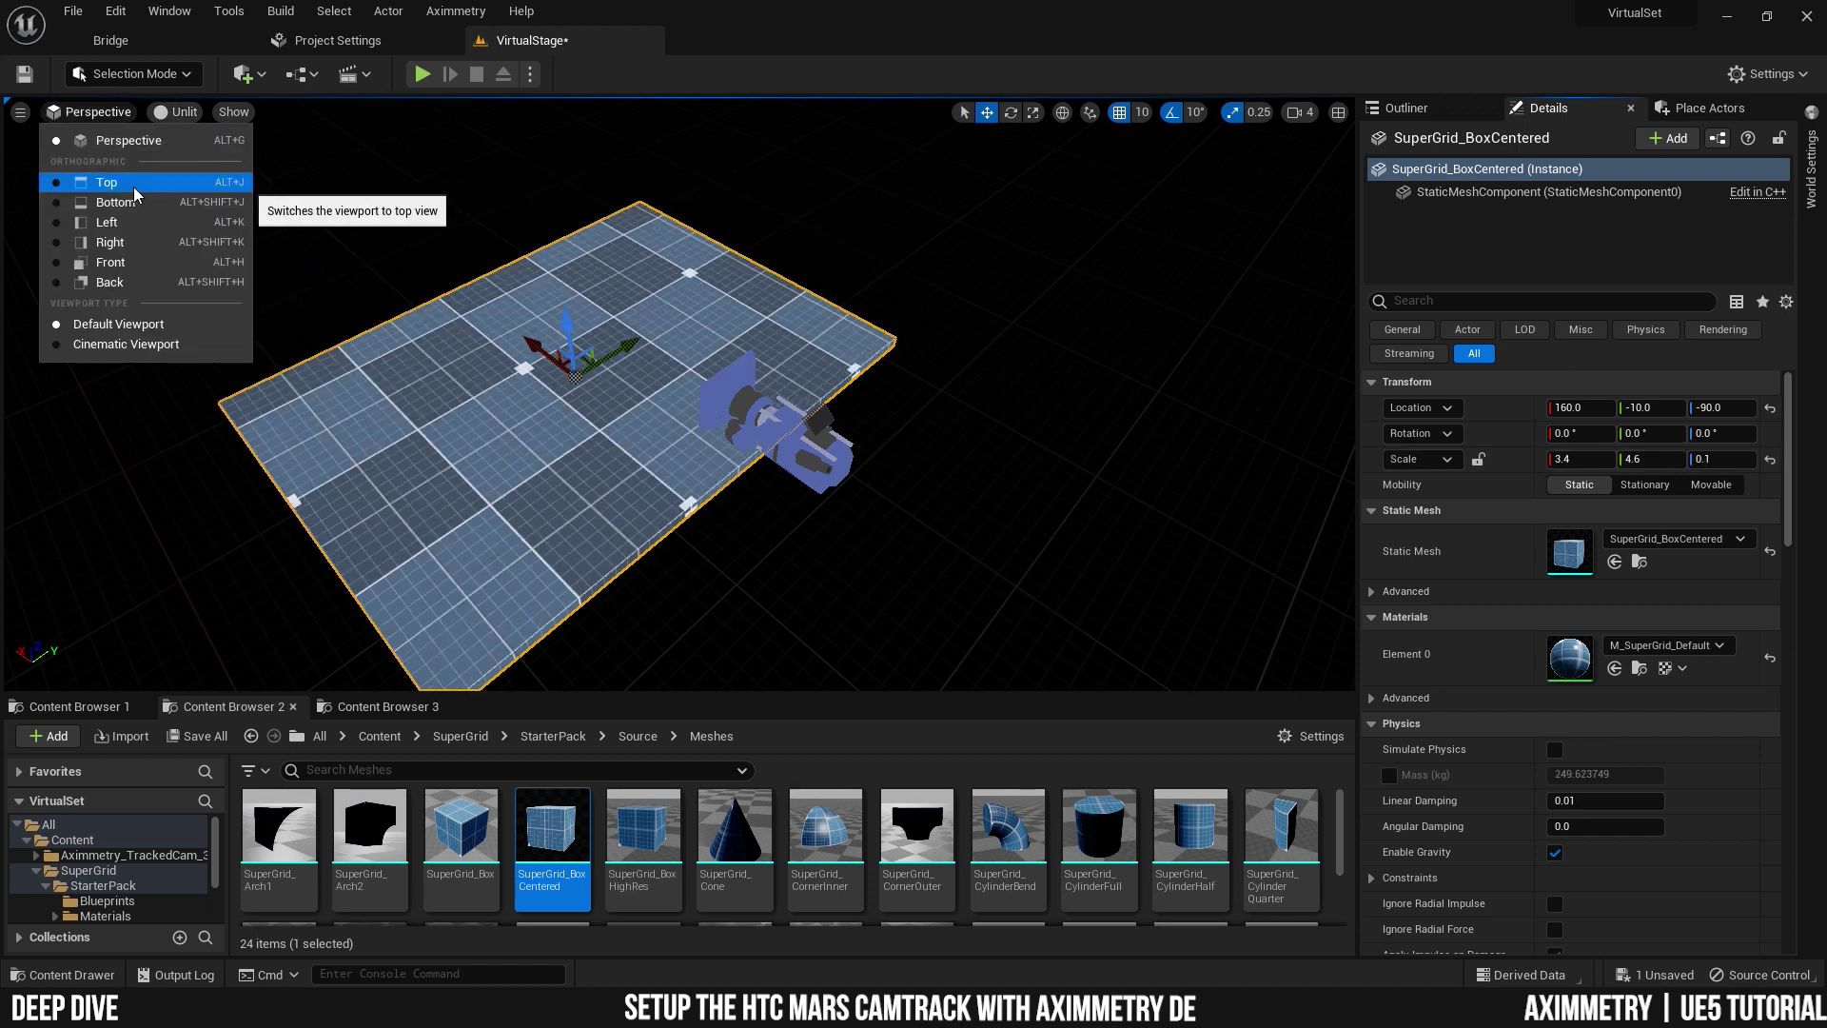
left_click(137, 243)
left_click_drag(794, 388, 794, 331)
scroll(751, 371, "up", 5)
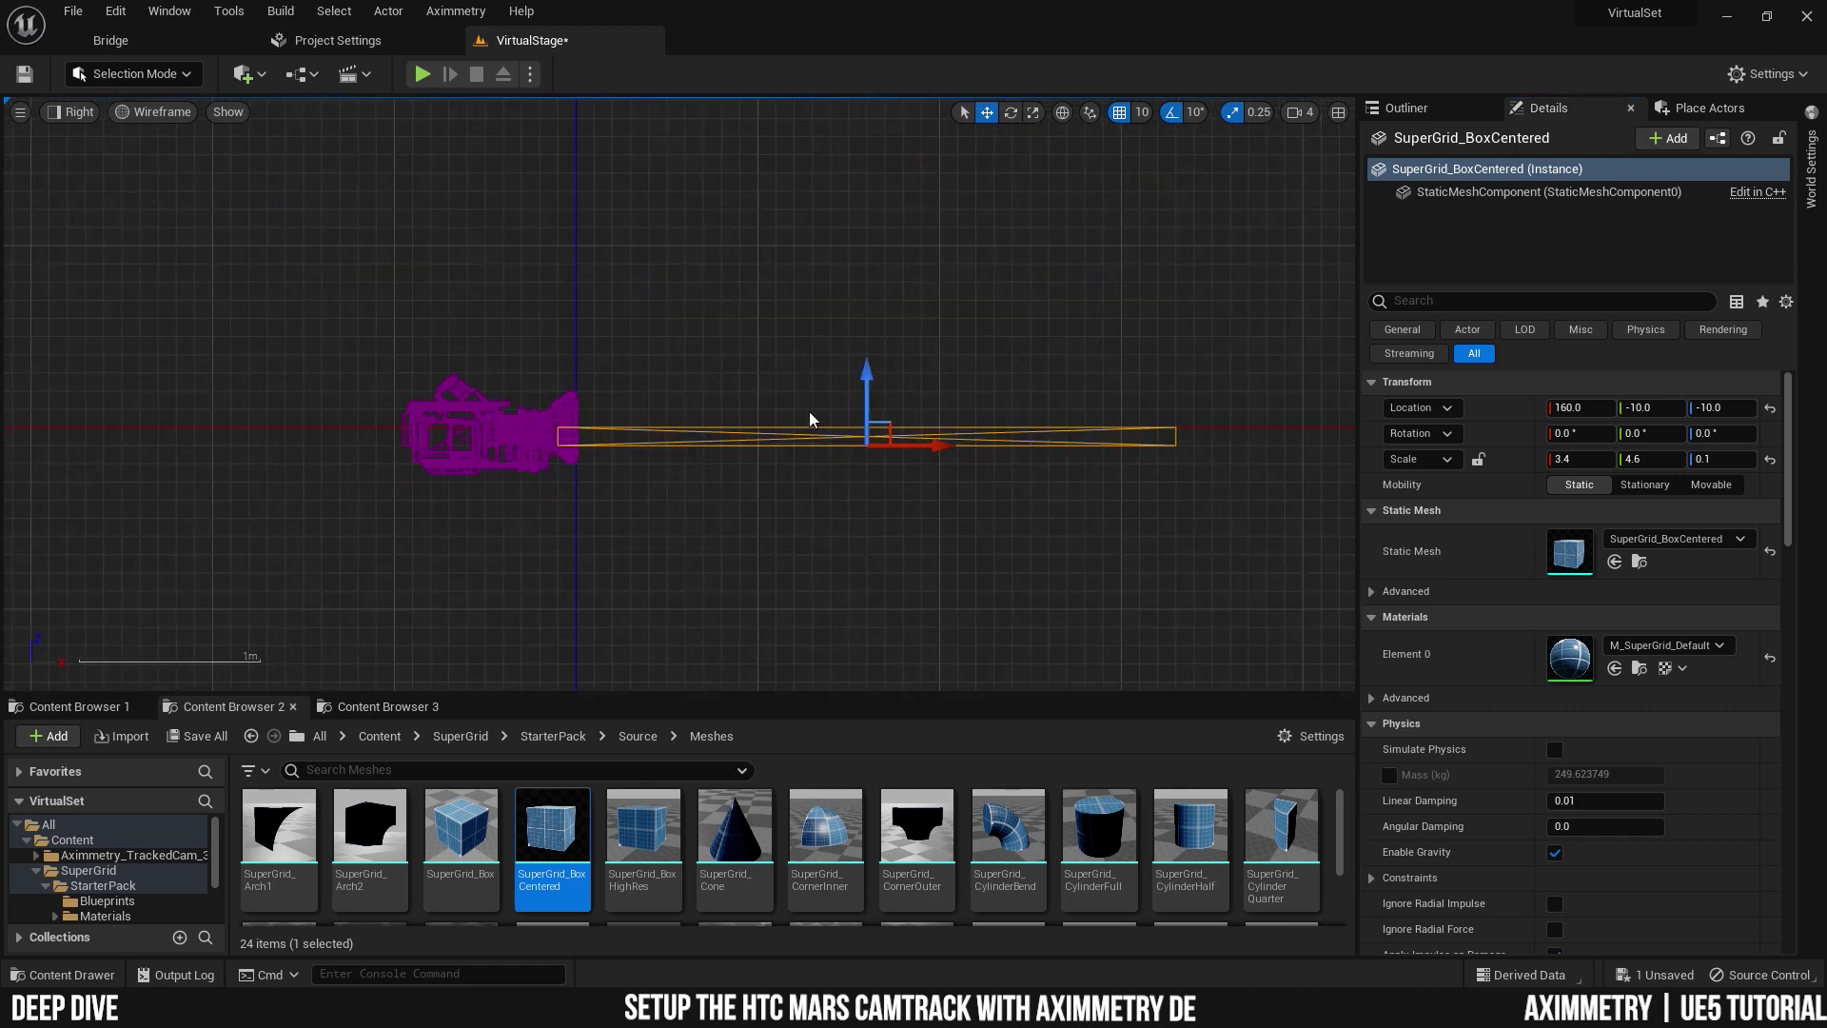
left_click_drag(953, 457, 979, 453)
scroll(746, 419, "up", 5)
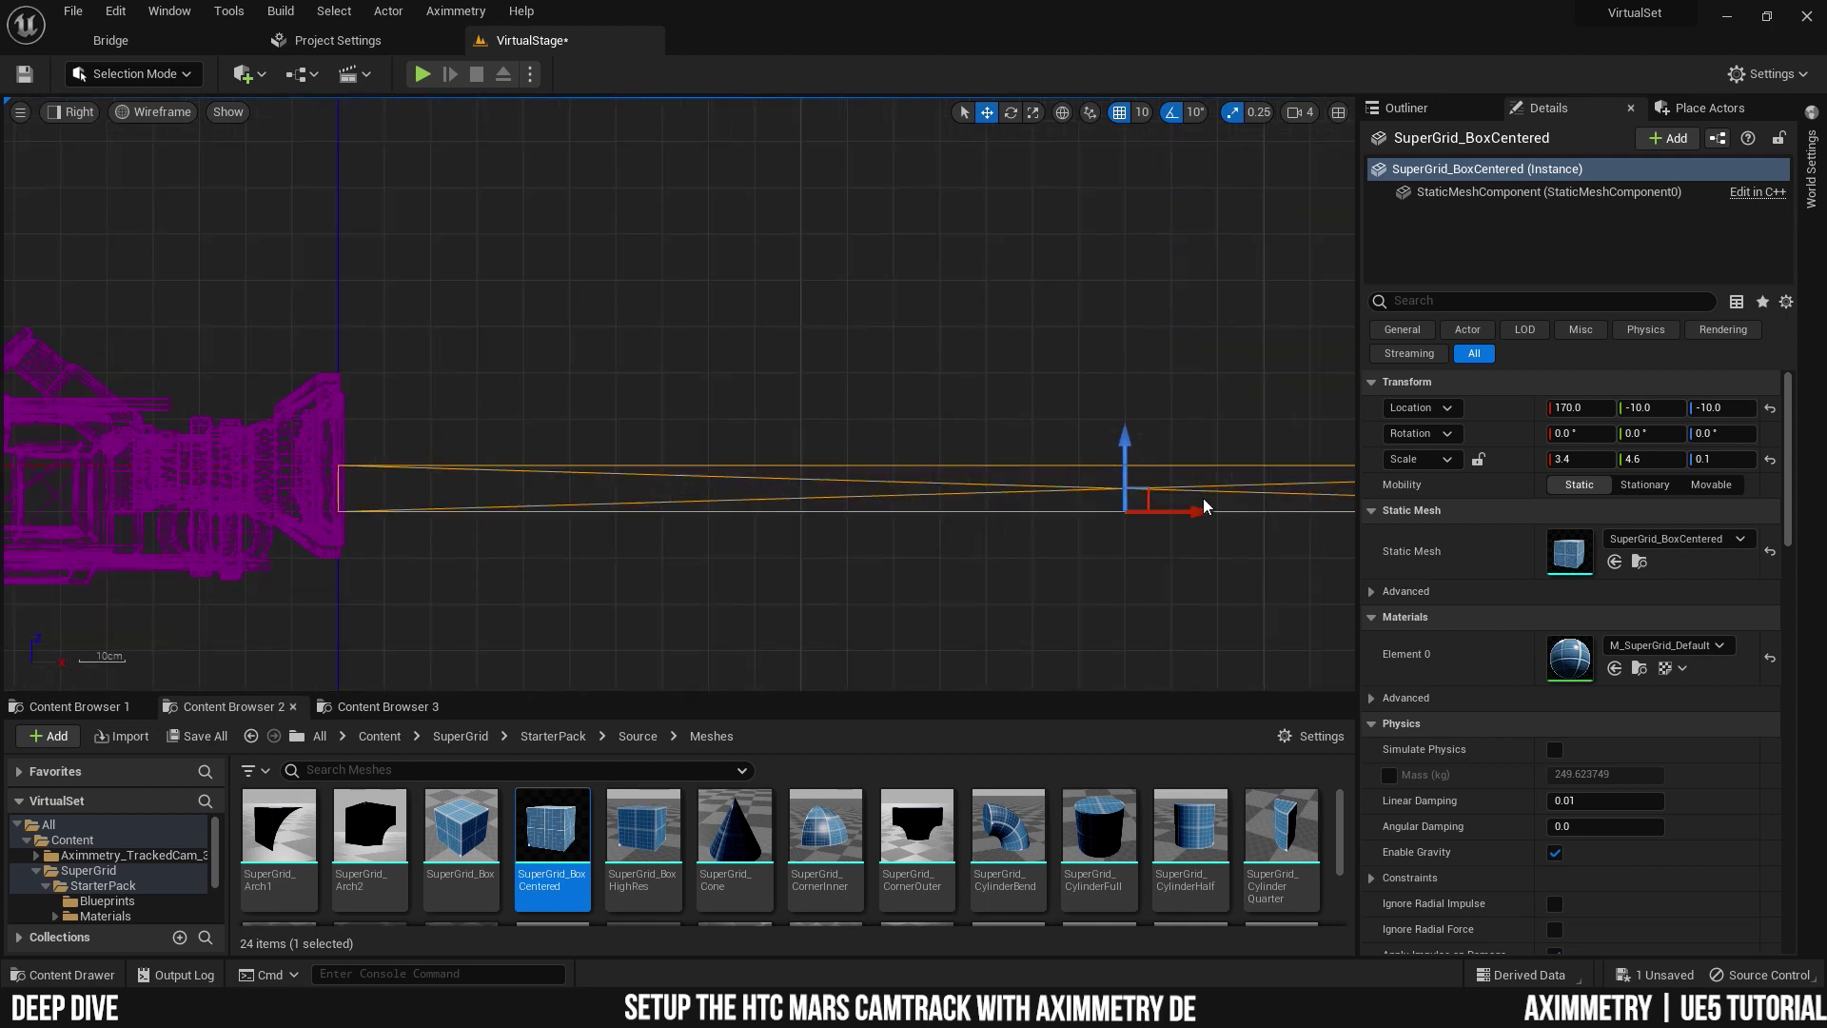
- Centre the slab on the camera axis at Y 0 in the top view, and return to the perspective view
left_click(76, 112)
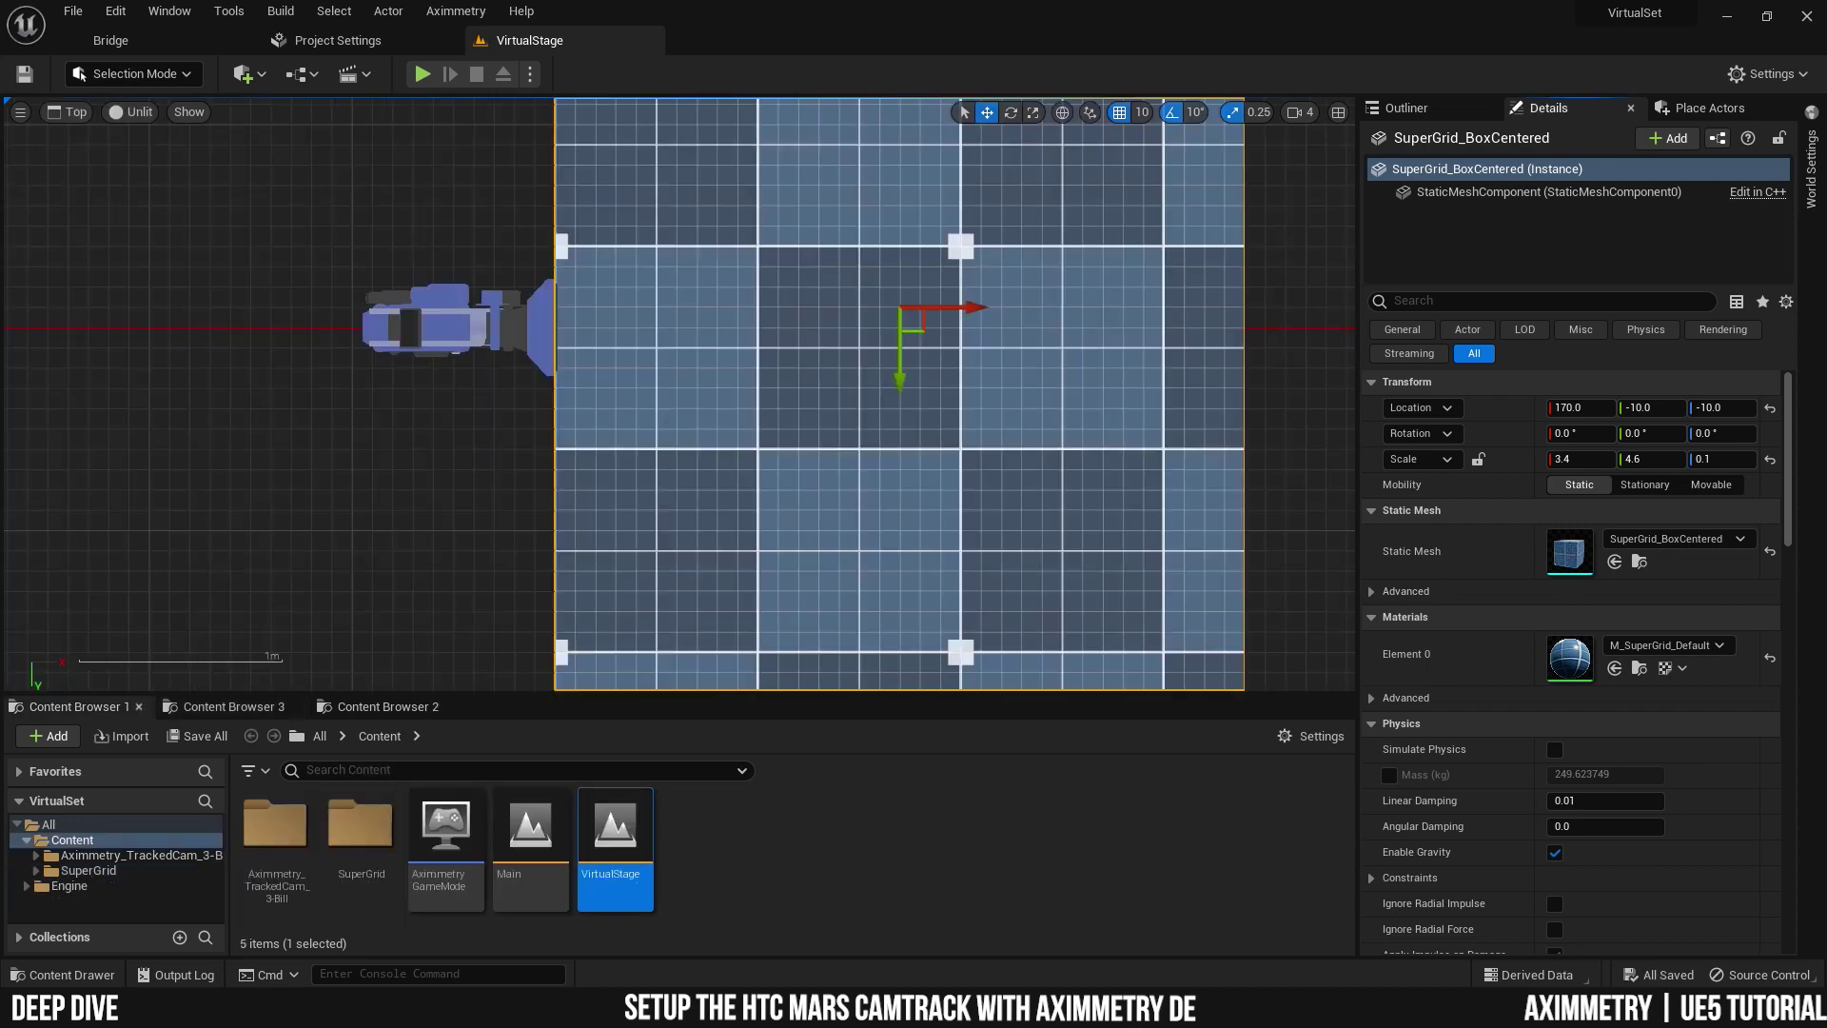
left_click_drag(900, 349, 899, 369)
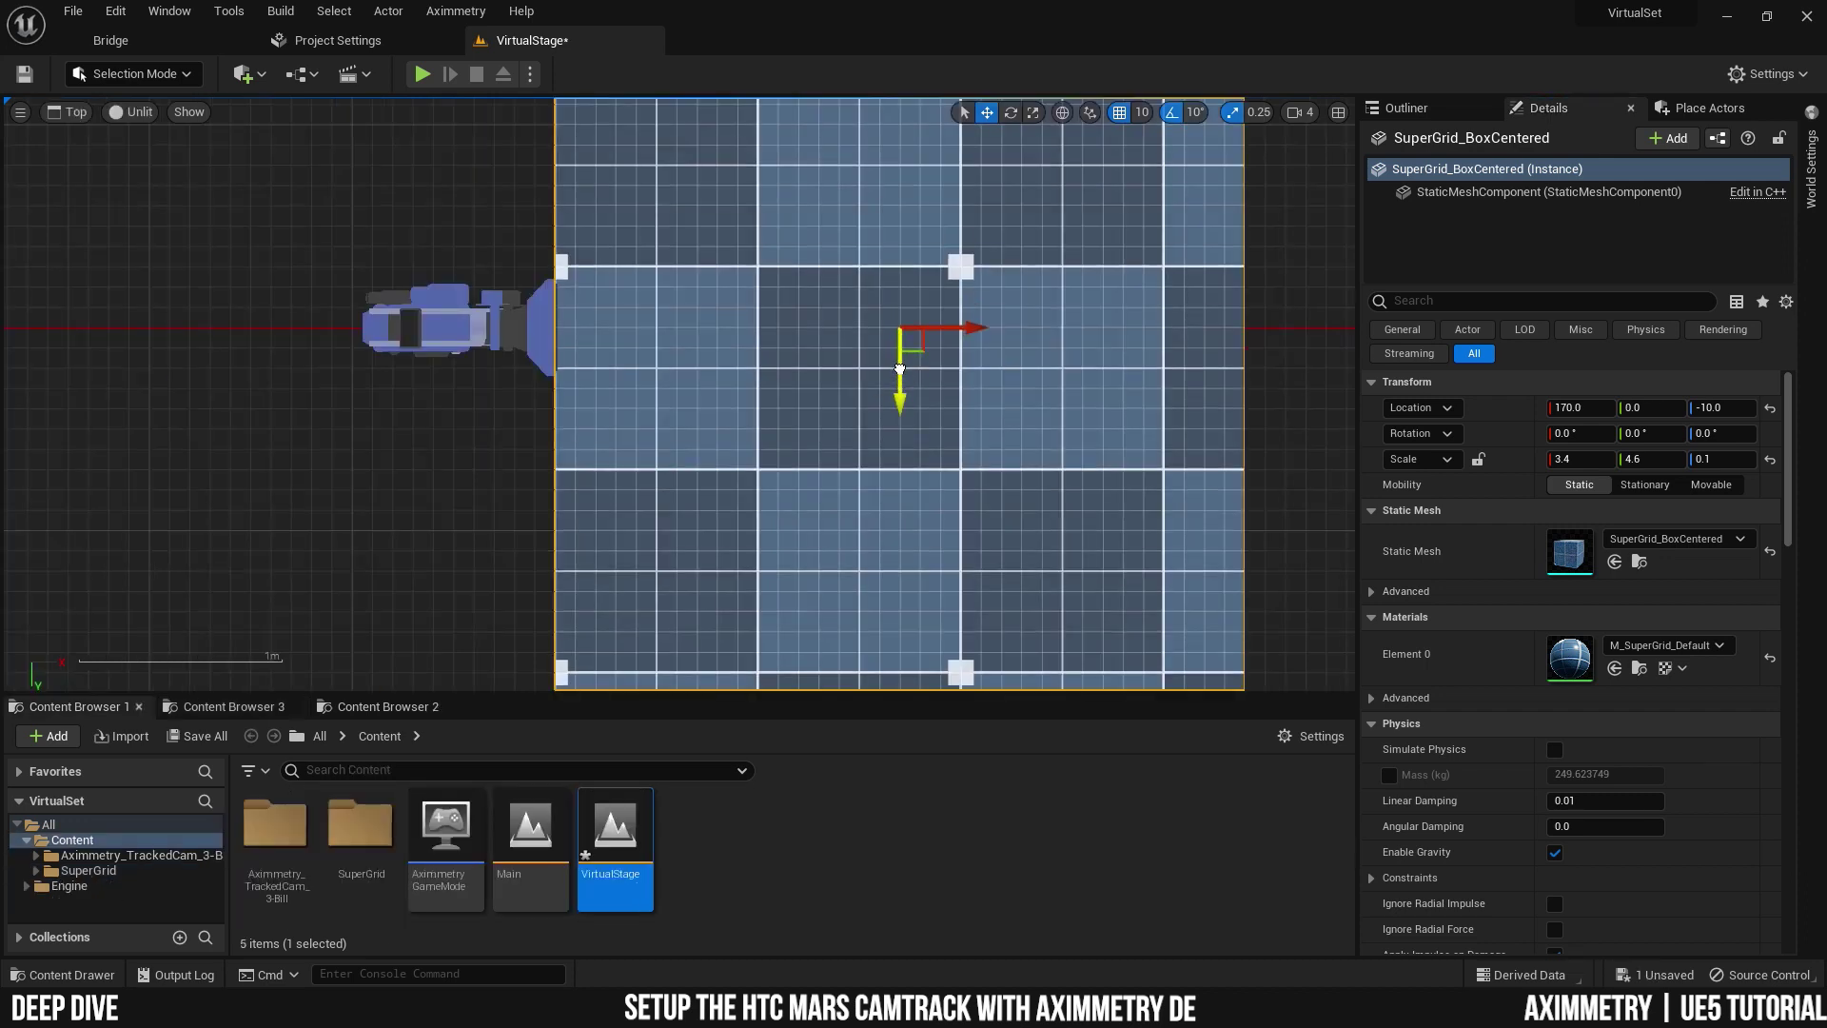
left_click(68, 112)
left_click(91, 141)
key("w")
right_click_drag(623, 358, 687, 388)
key("w")
key("s")
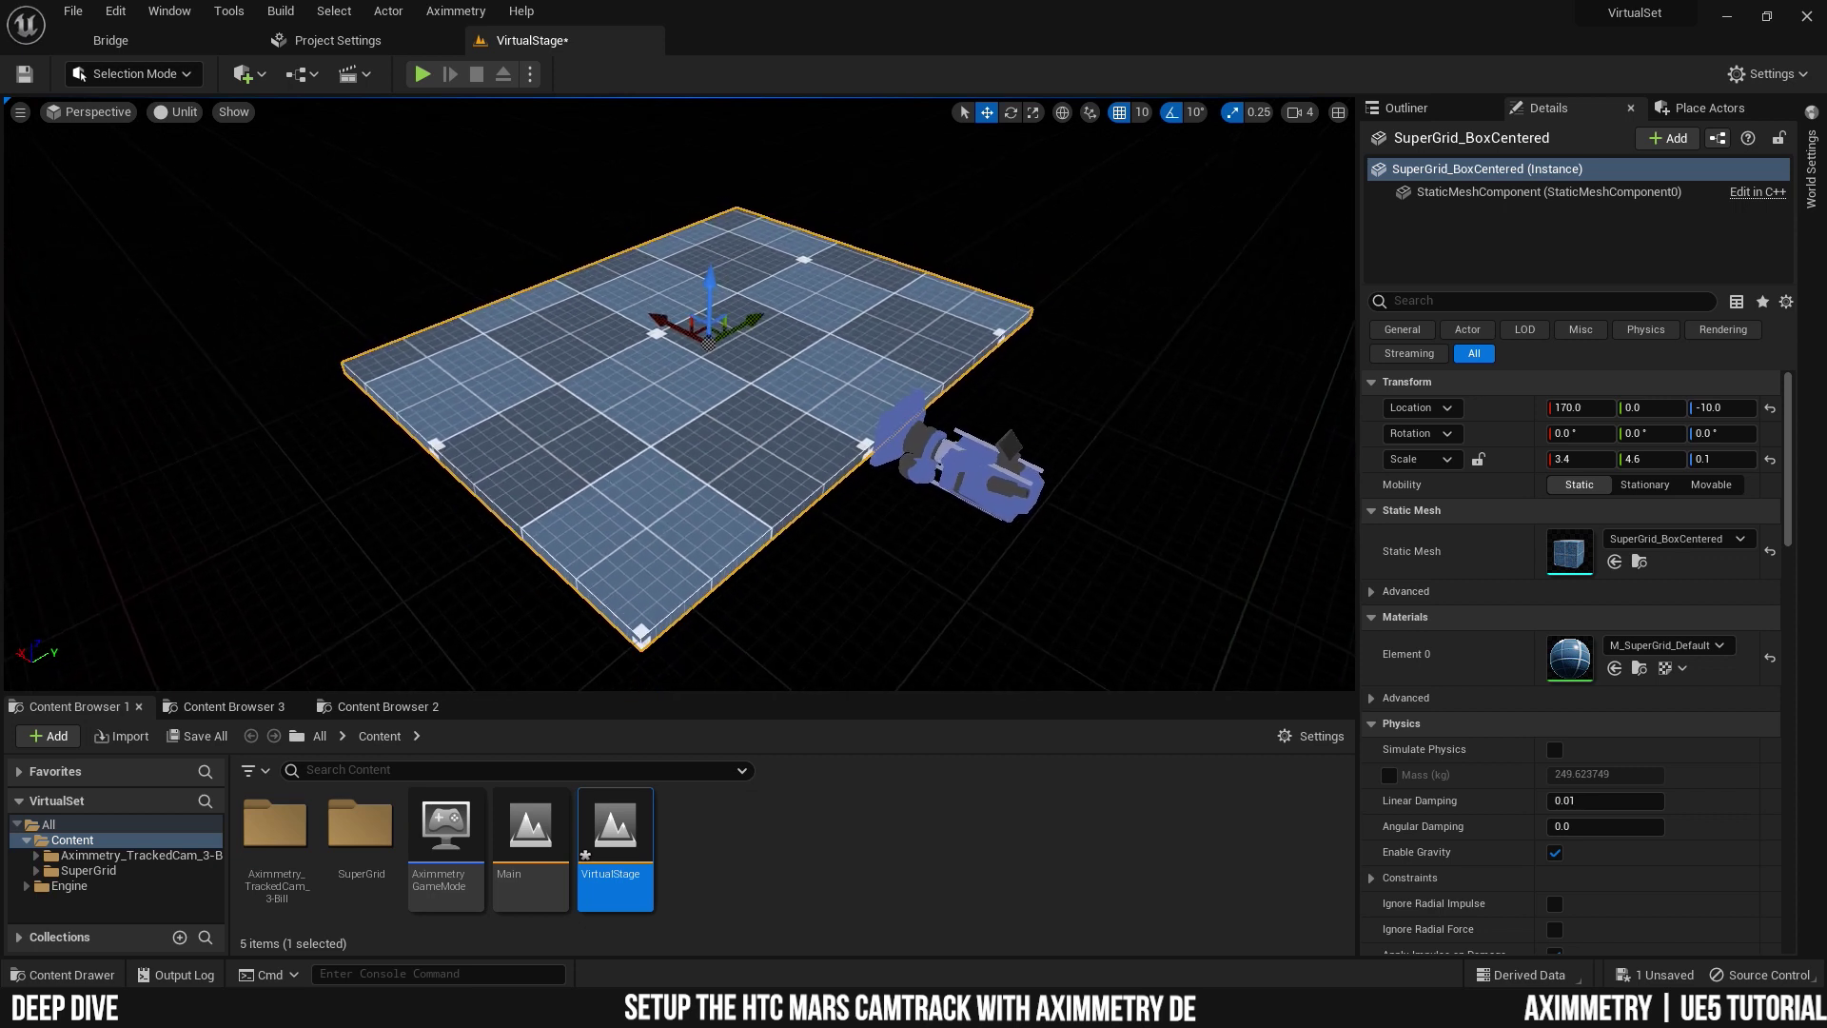
- Locate the slab's mesh asset in the content browser and inspect the floor and camera from several sides
left_click(968, 846)
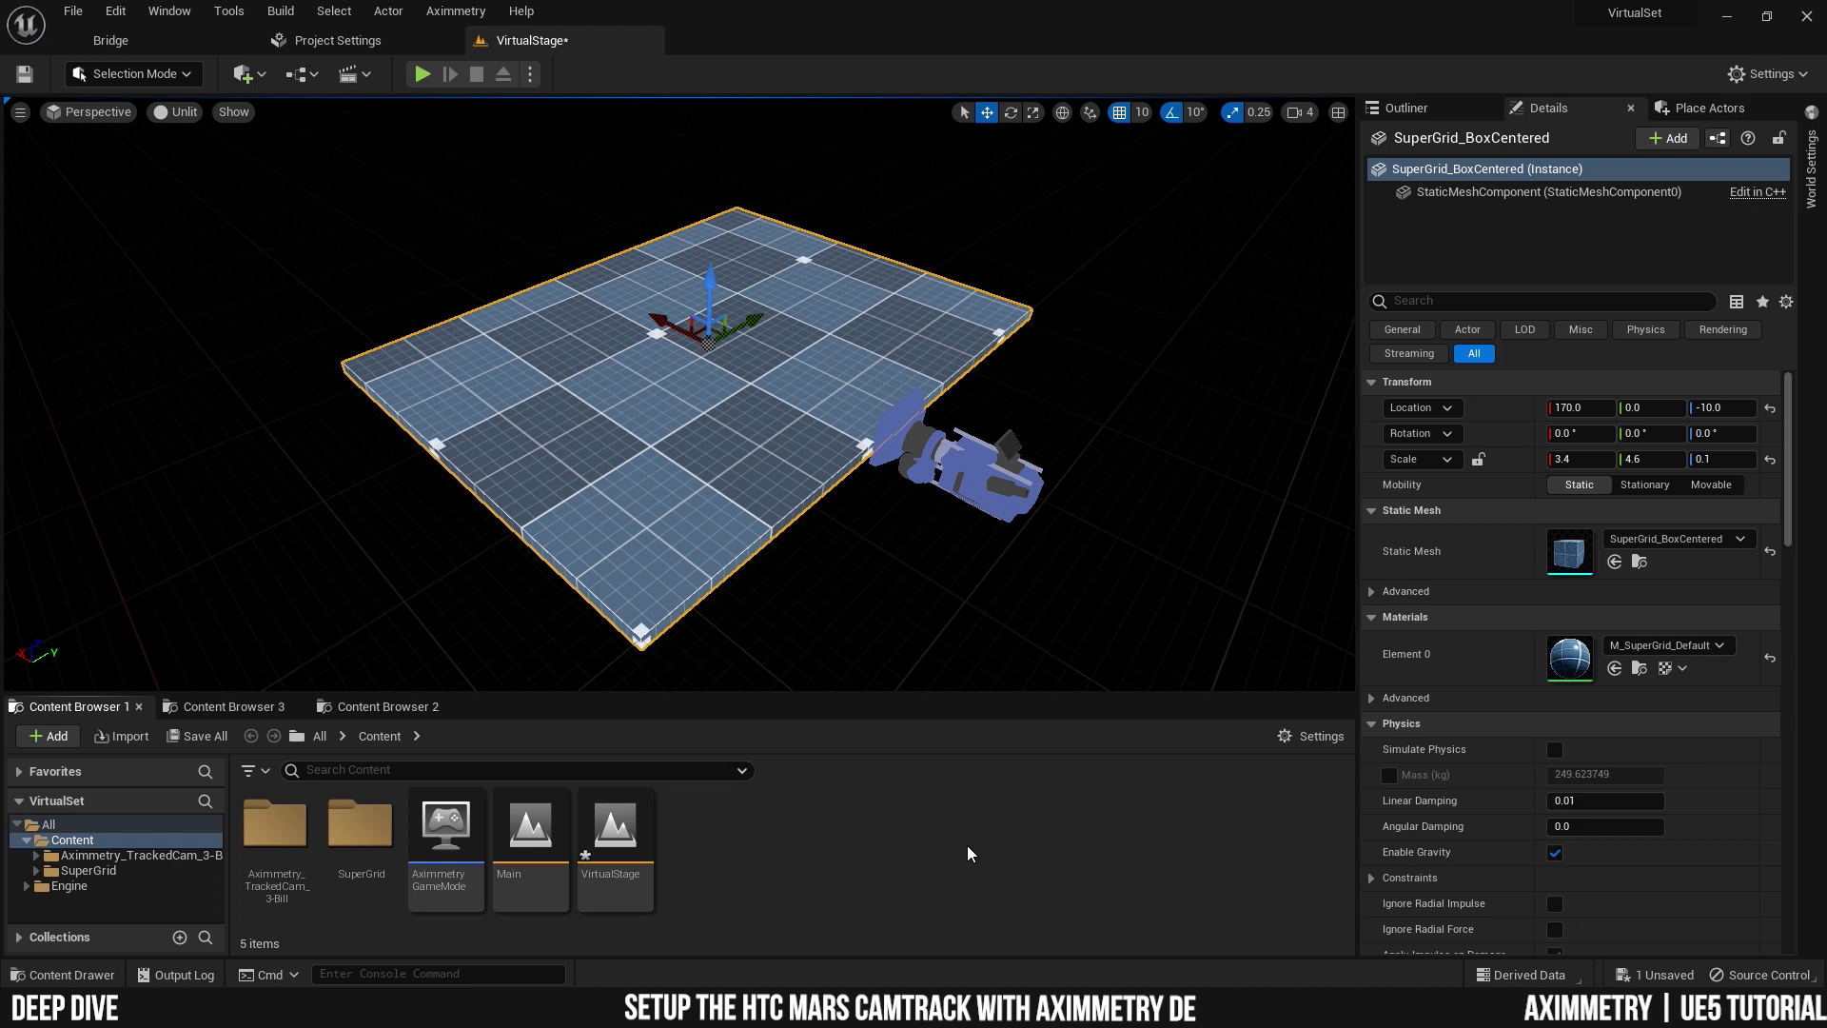
key("ctrl+b")
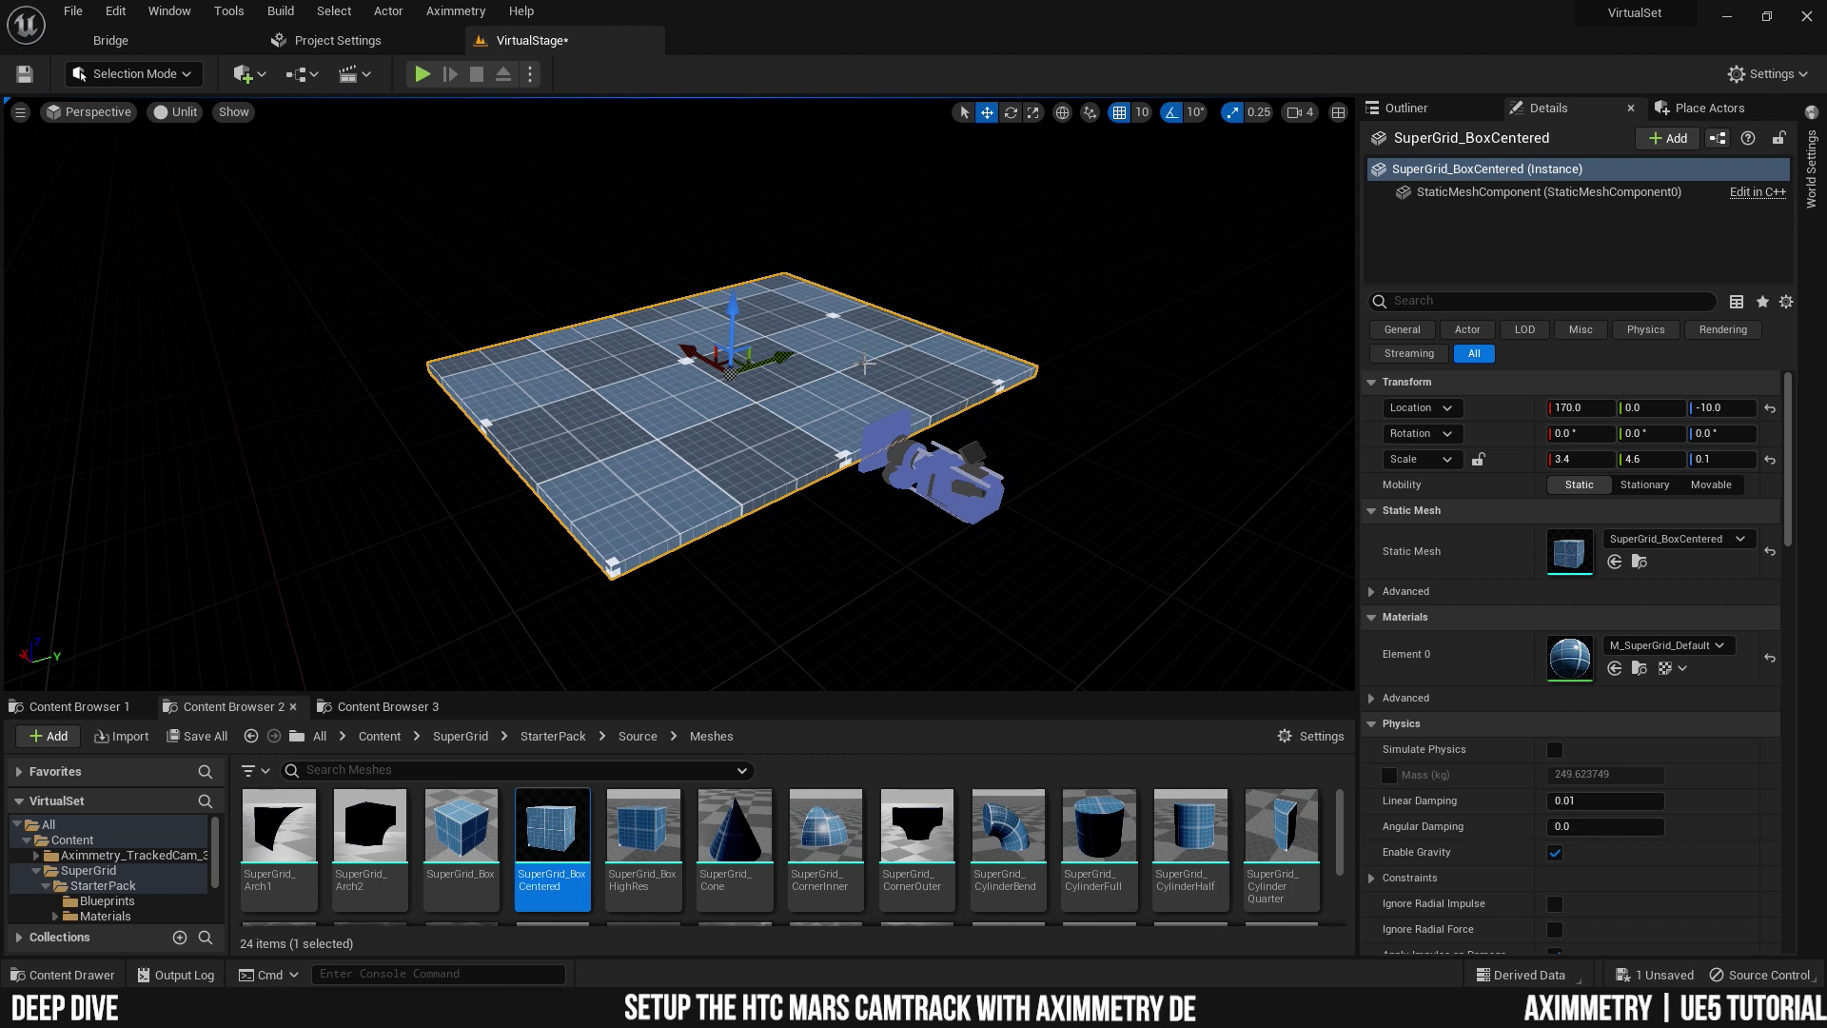
right_click_drag(574, 359, 256, 354)
key("d")
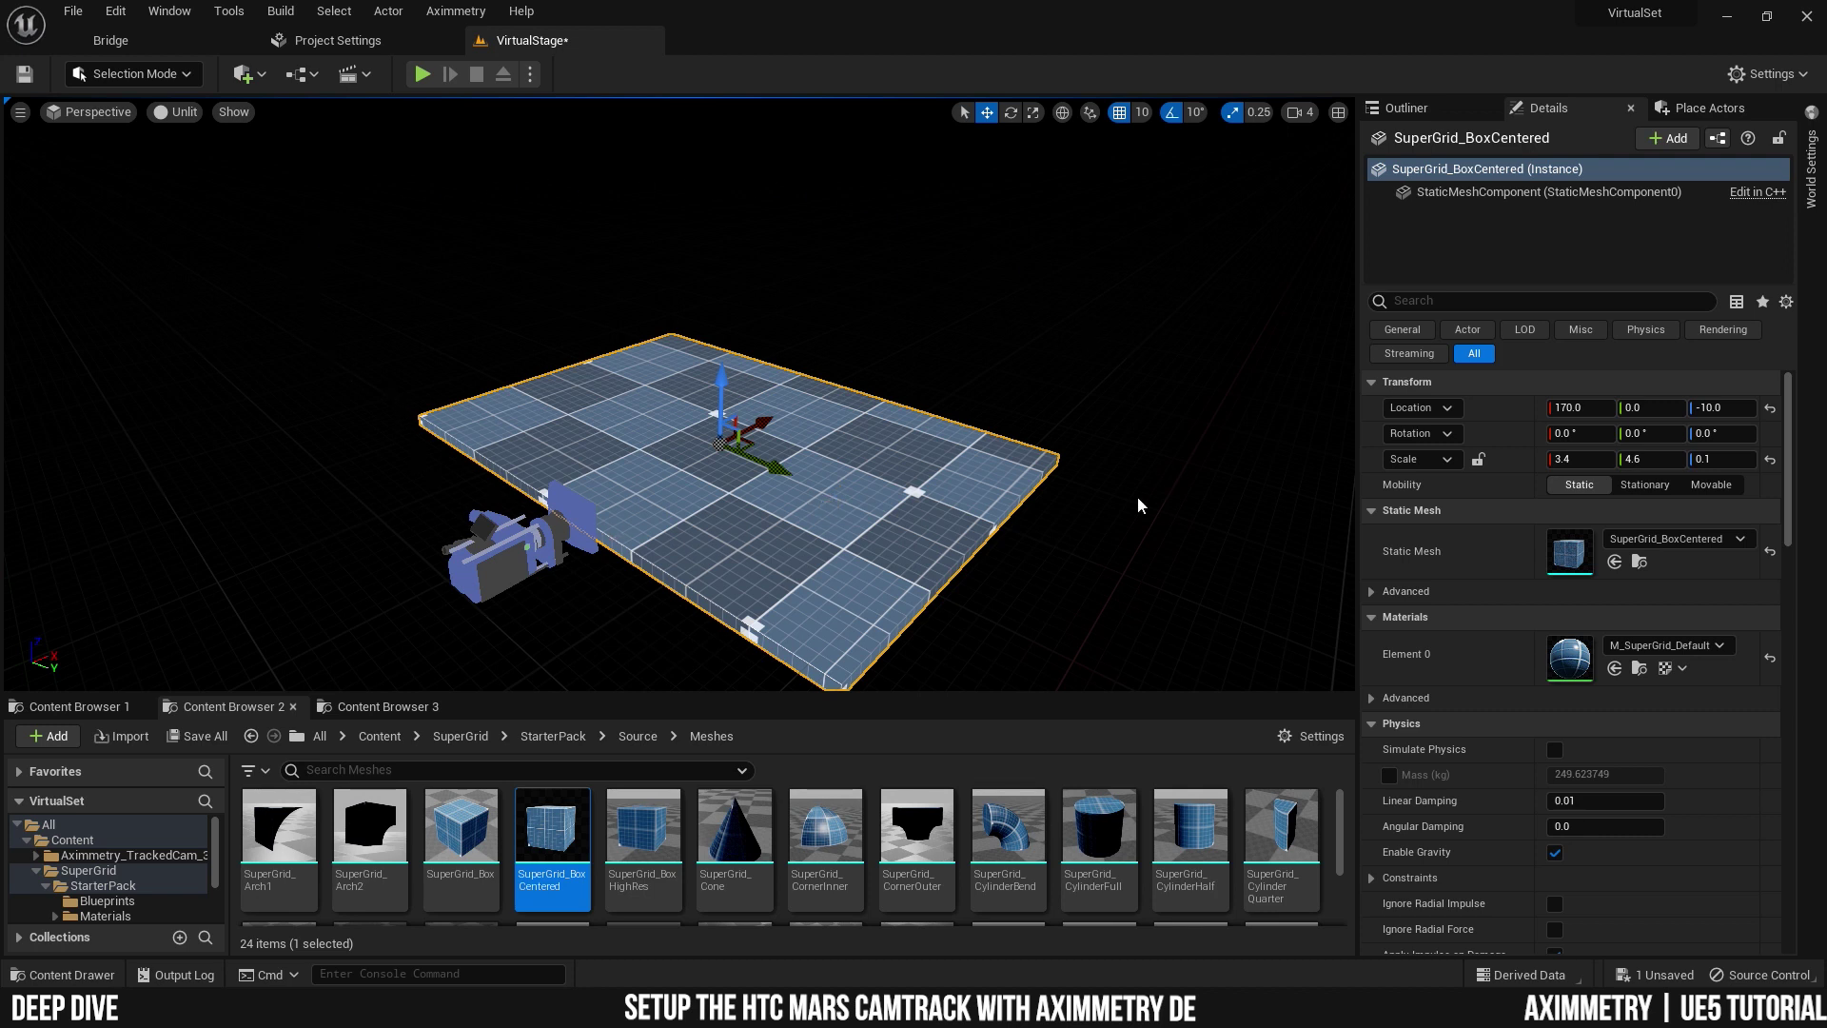
key("a")
right_click_drag(574, 407, 804, 396)
left_click_drag(876, 415, 942, 417, "alt")
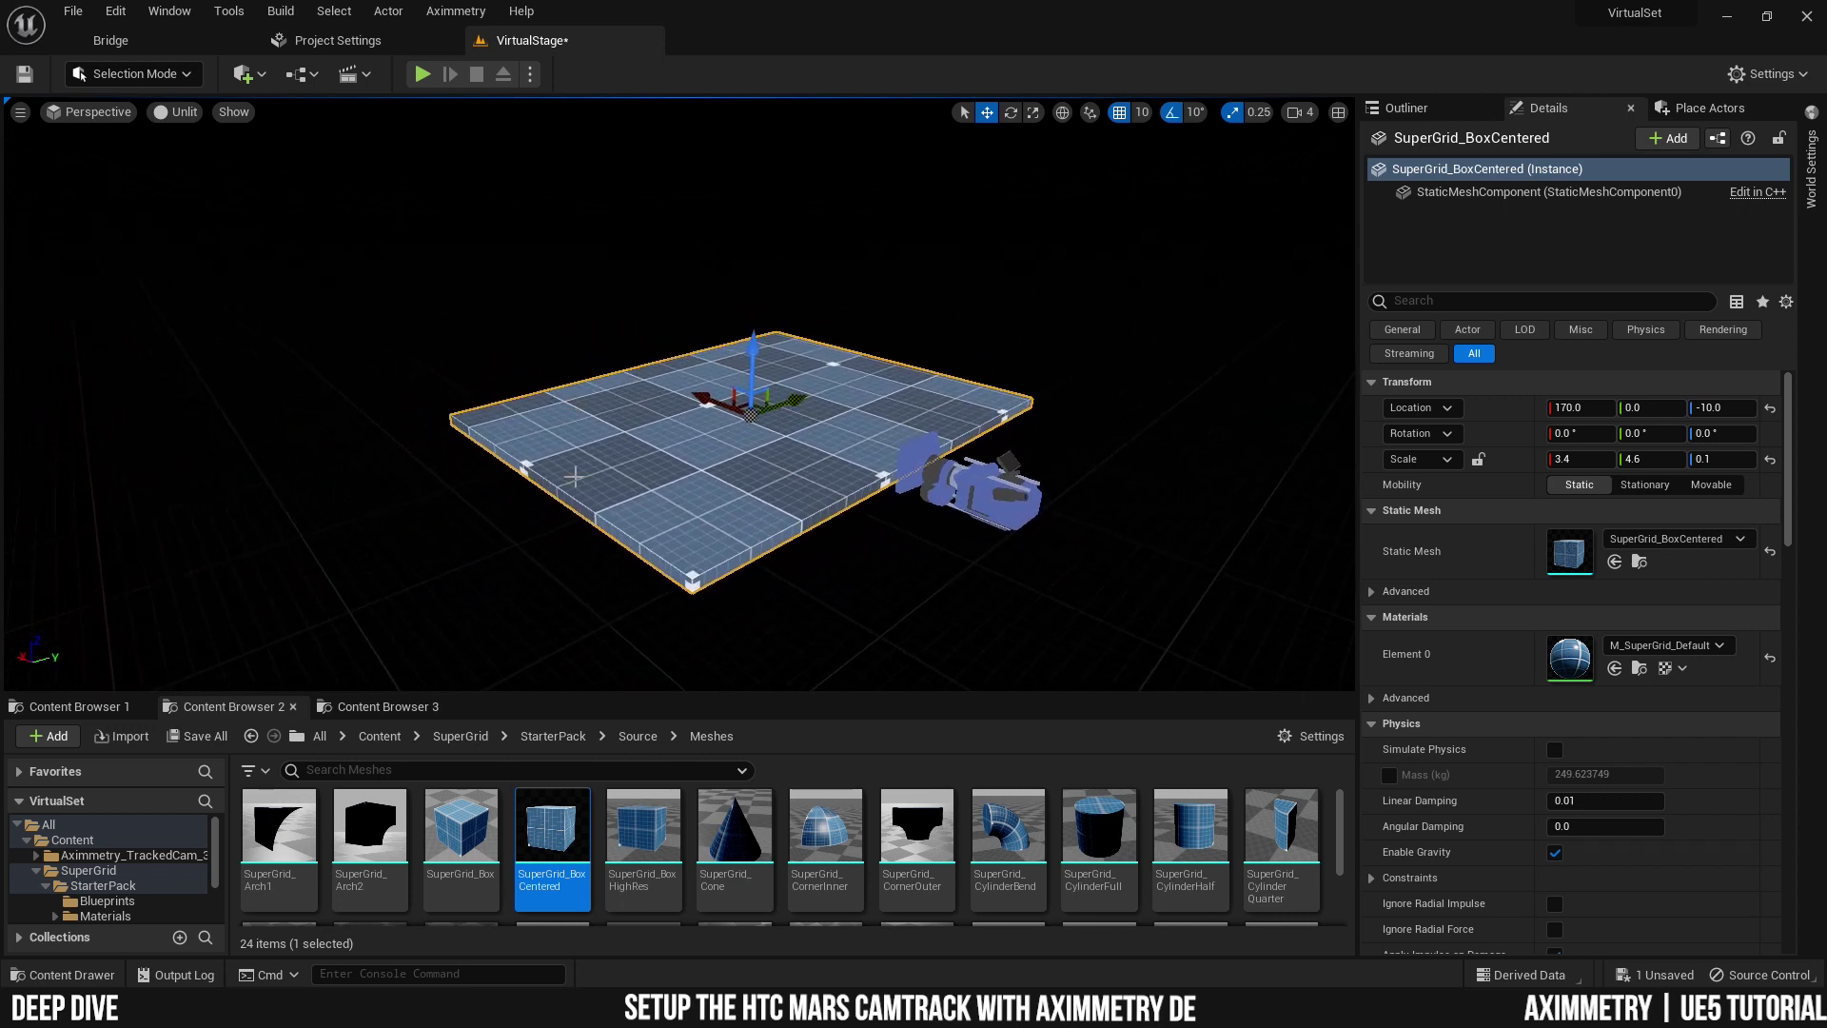
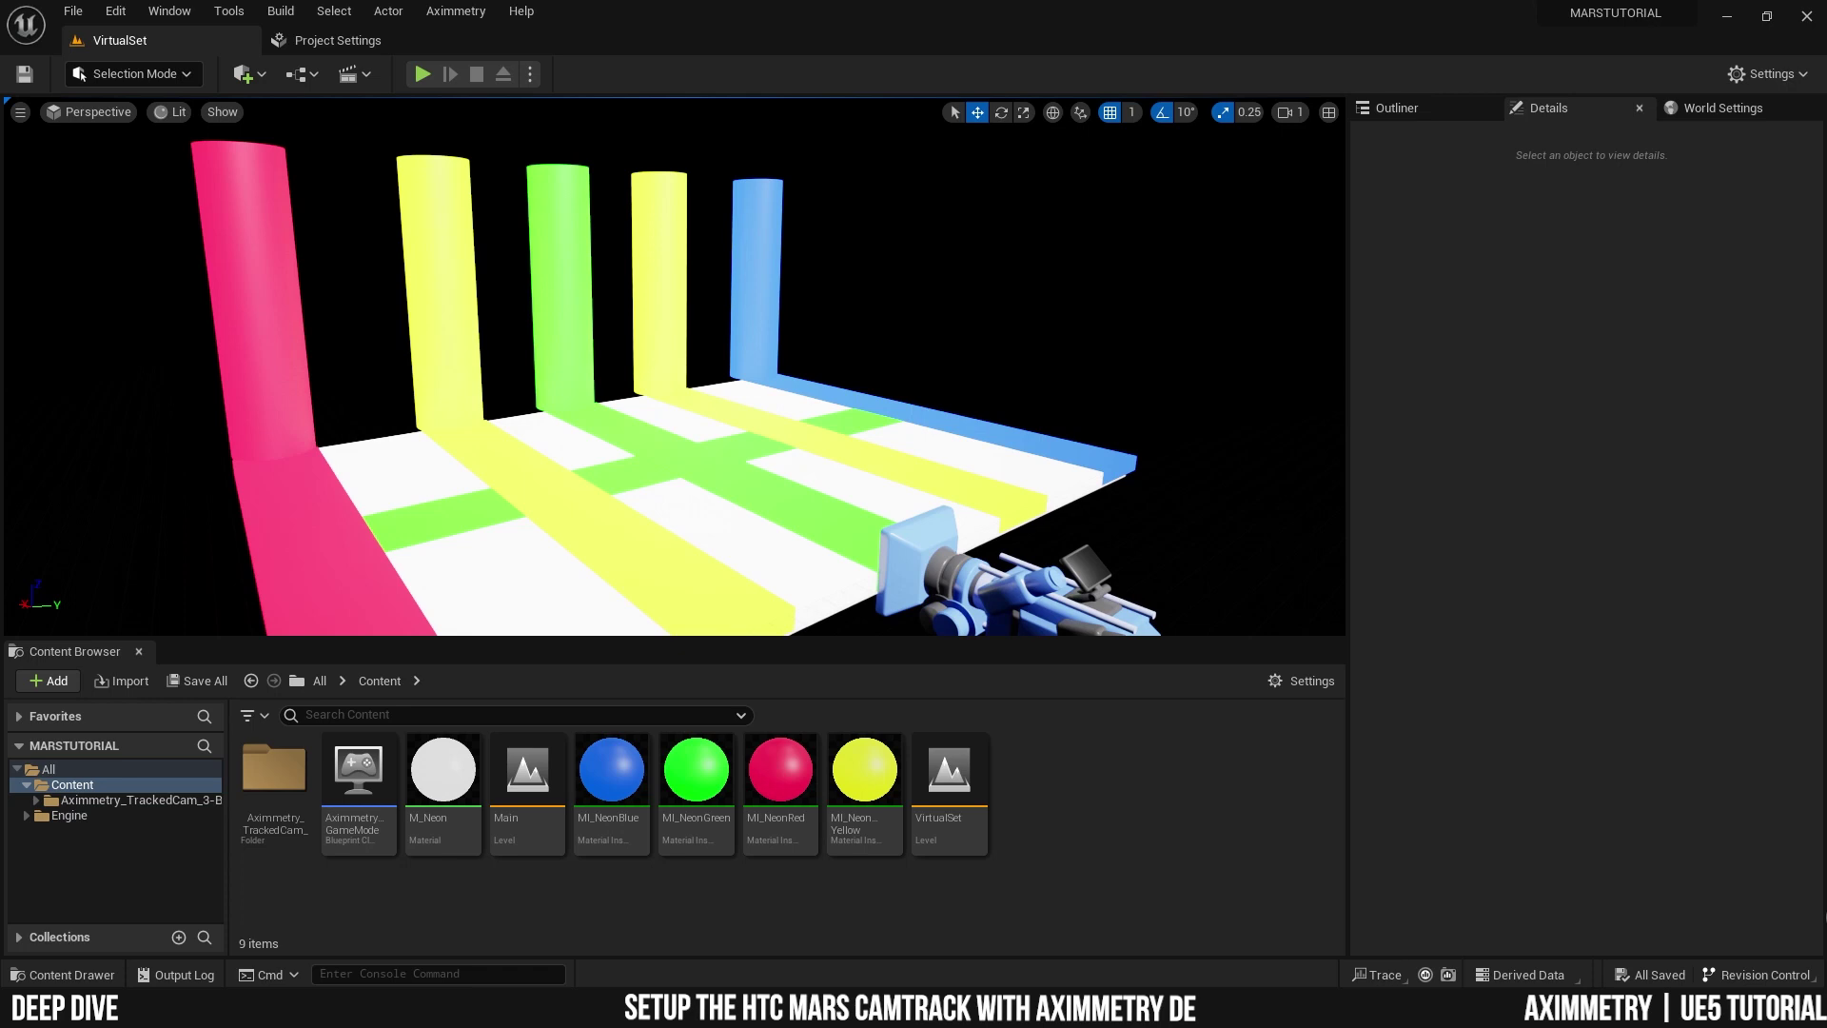
- Select the Aximmetry tracked camera to check its view, and cook the project's content for Aximmetry DE
right_click_drag(675, 366, 682, 408)
left_click(1154, 561)
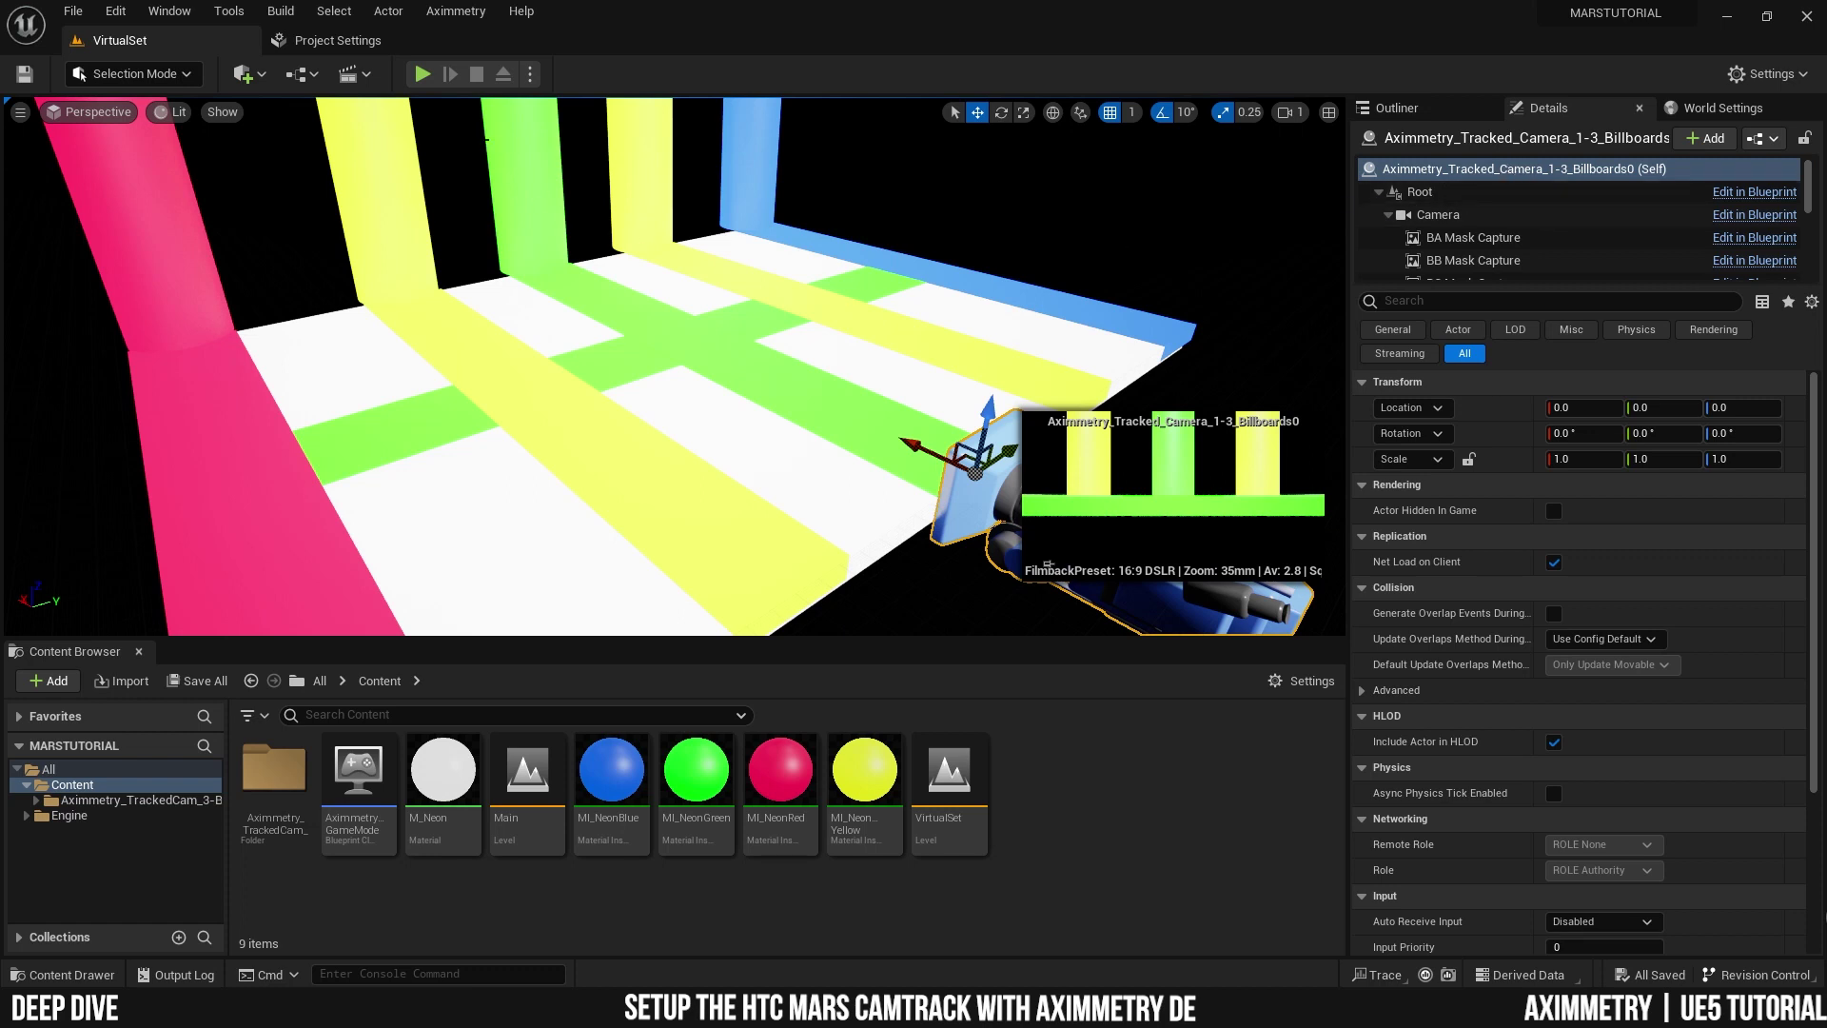
left_click(80, 12)
left_click(167, 226)
left_click(455, 11)
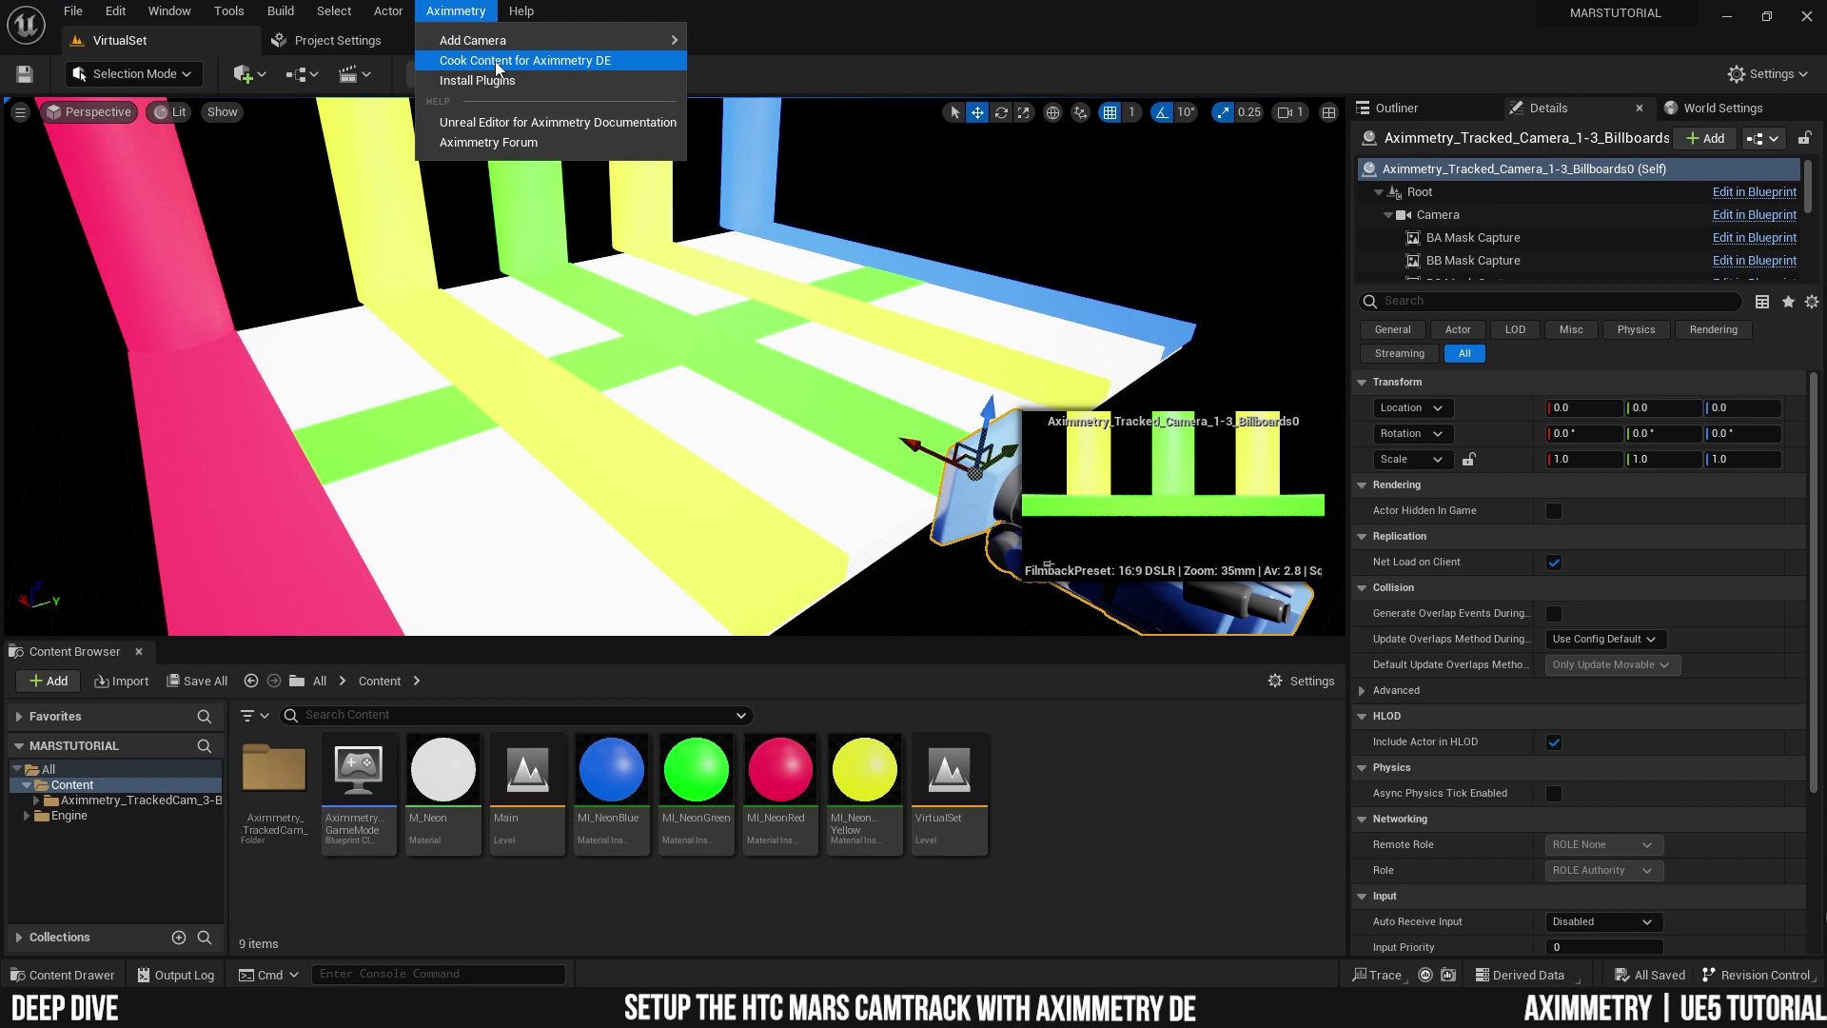
left_click(496, 61)
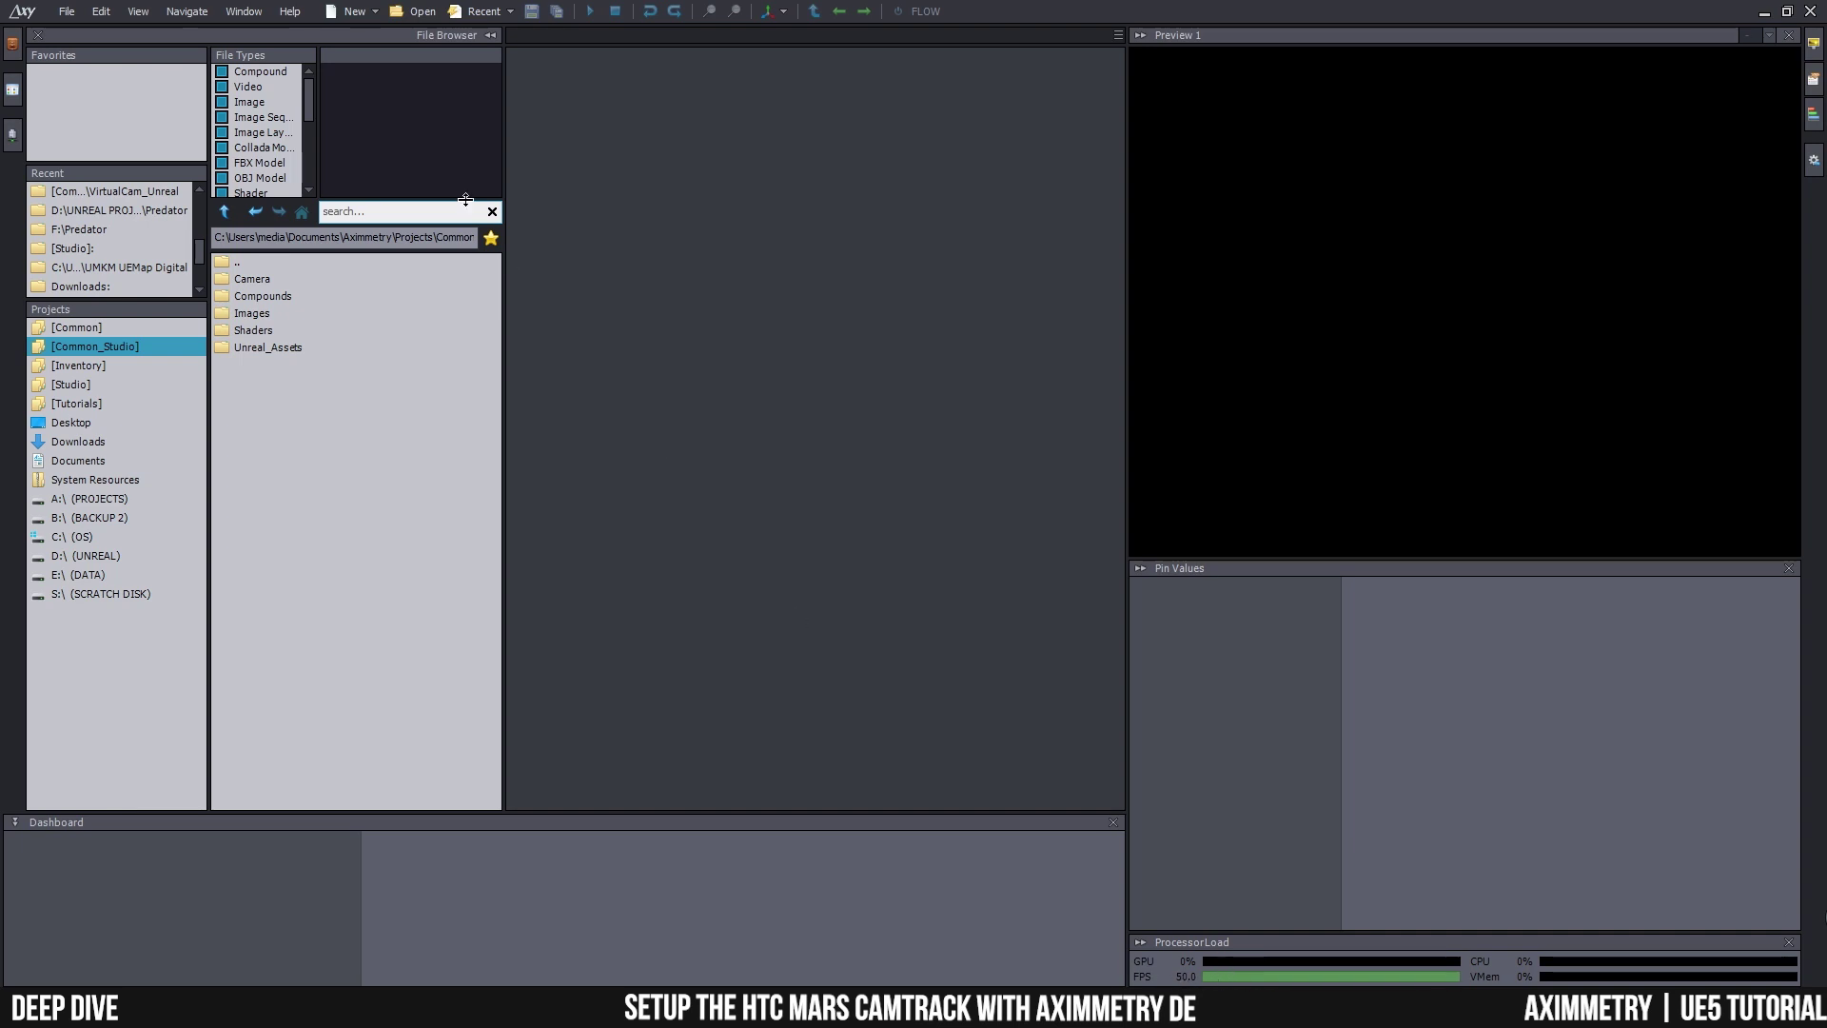
- In Aximmetry Composer, create a new compound and add TrackedCam_Unreal_3-Cam.xcomp from the Common_Studio camera folder
left_click(363, 10)
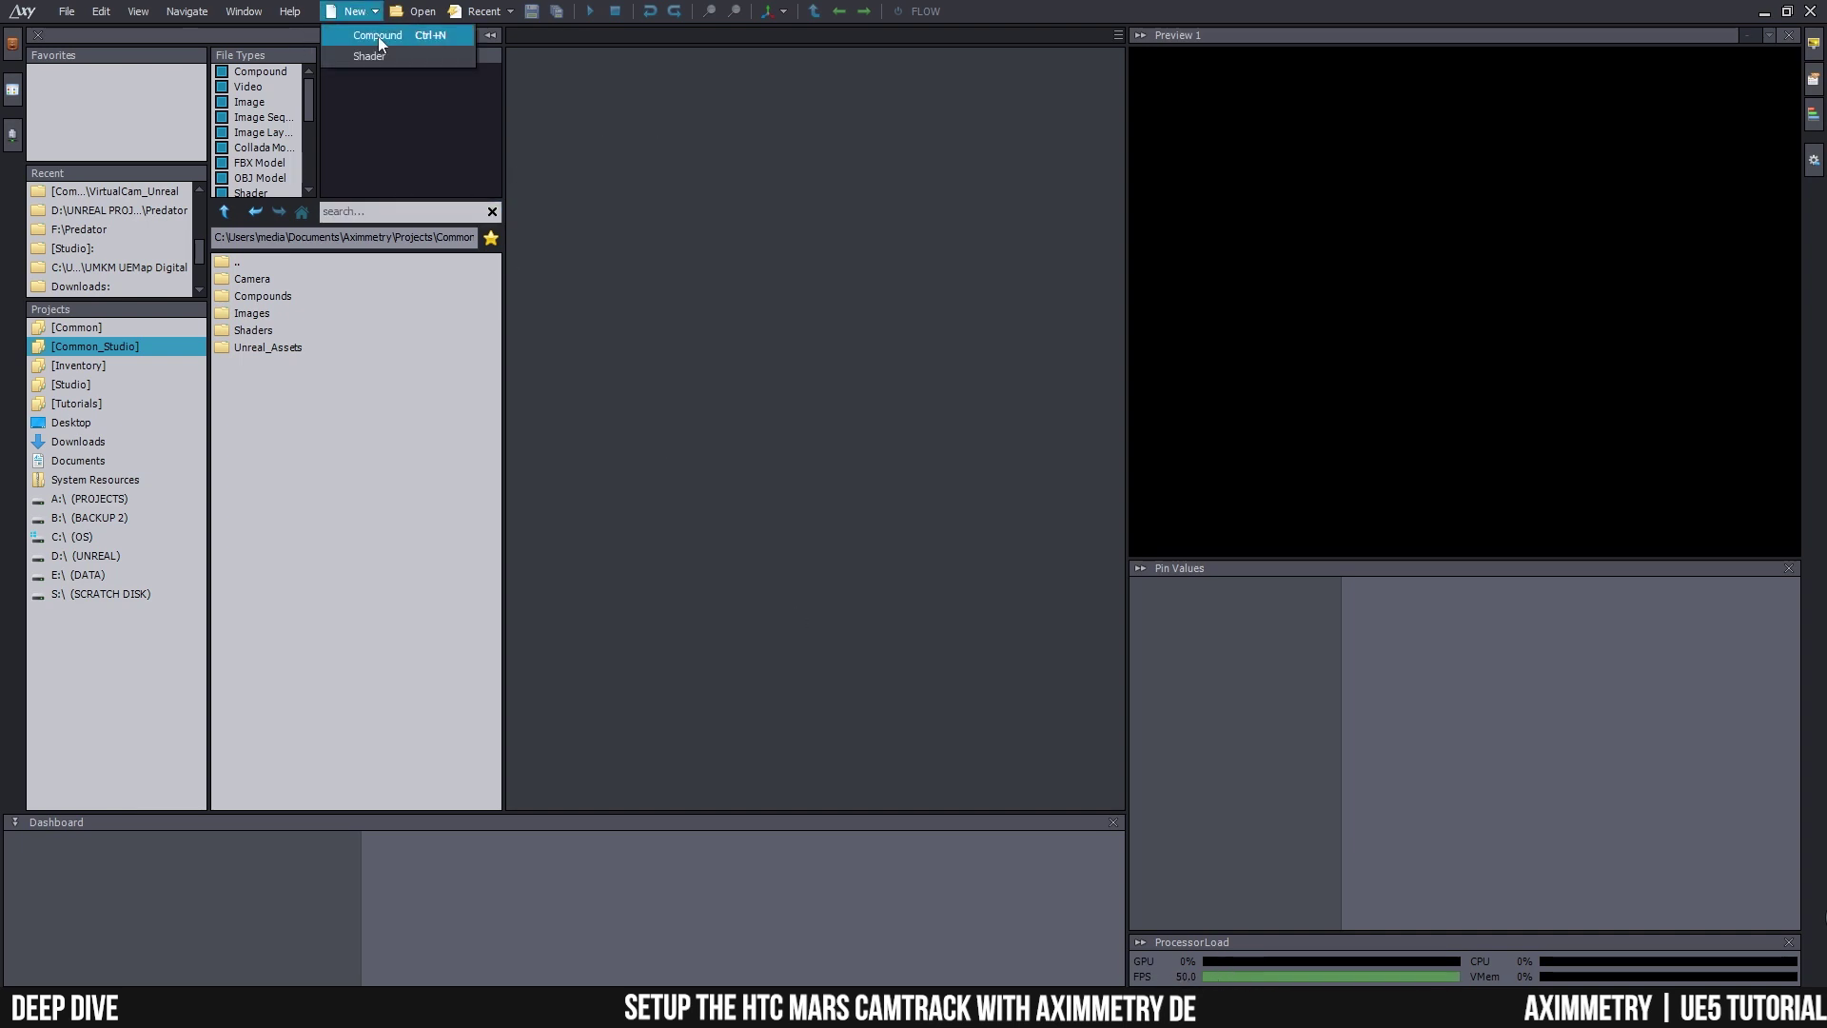
left_click(379, 36)
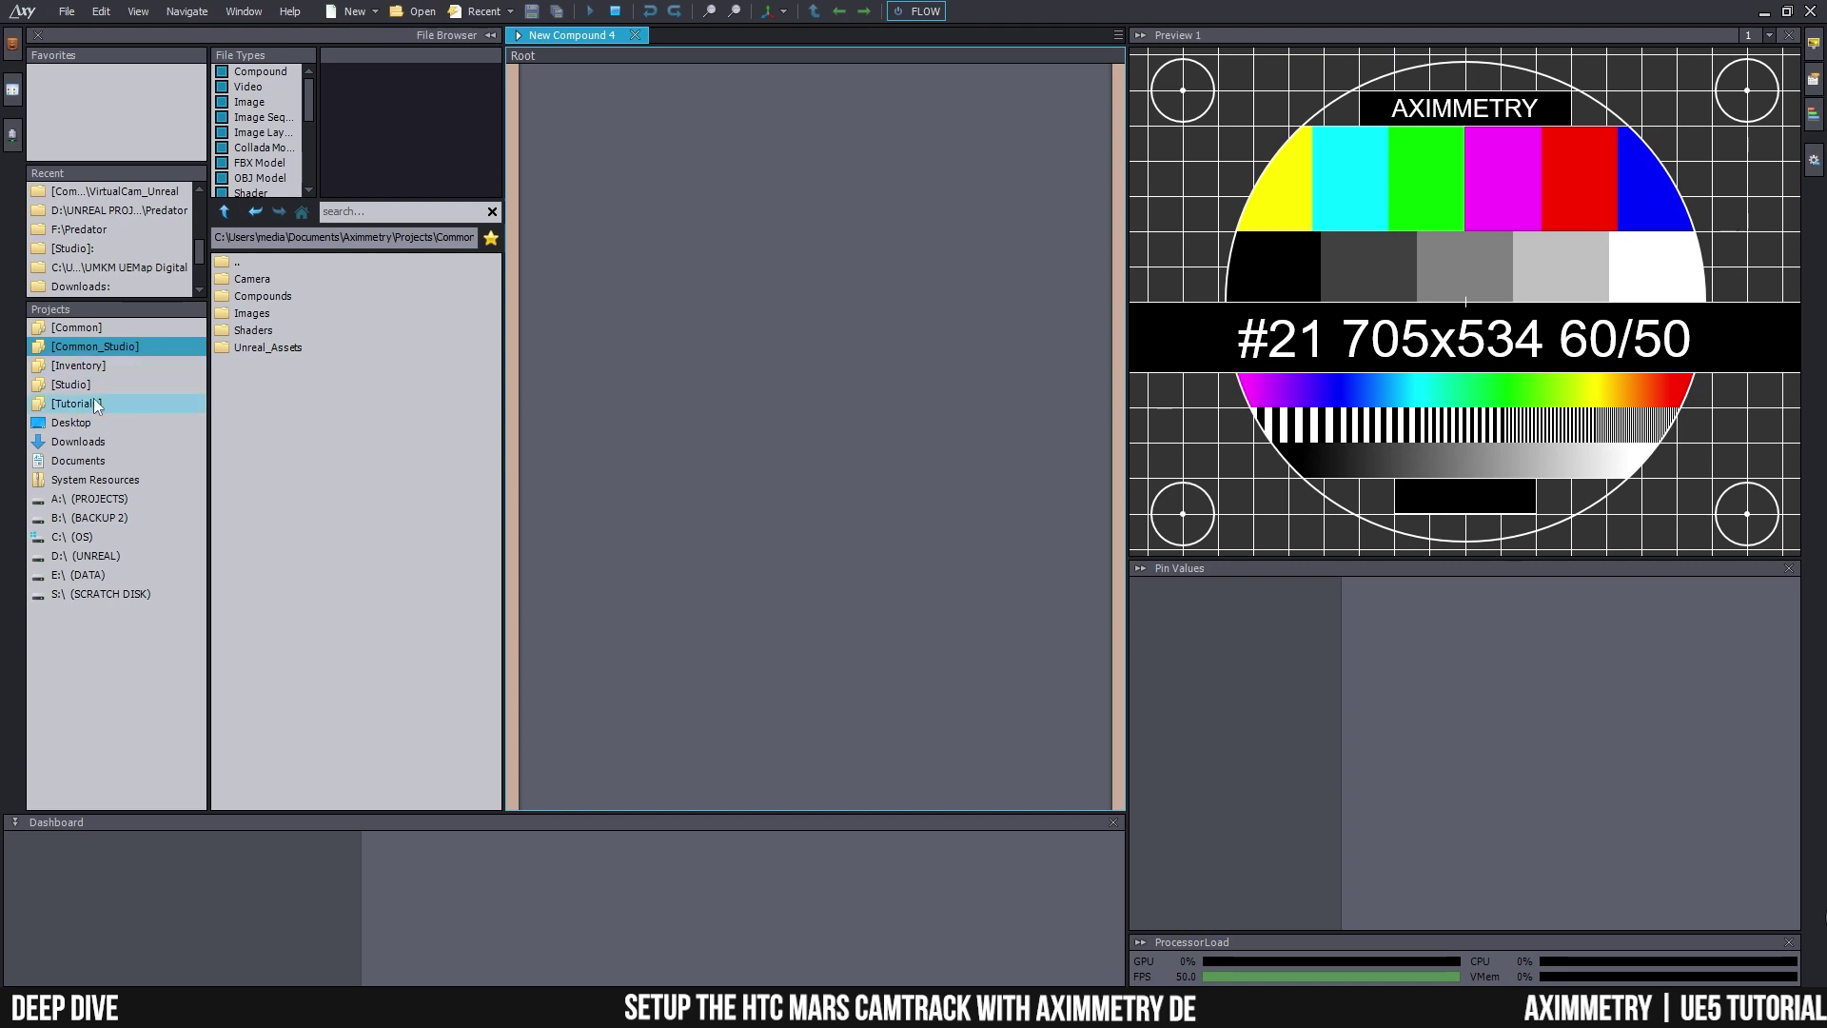
double_click(252, 279)
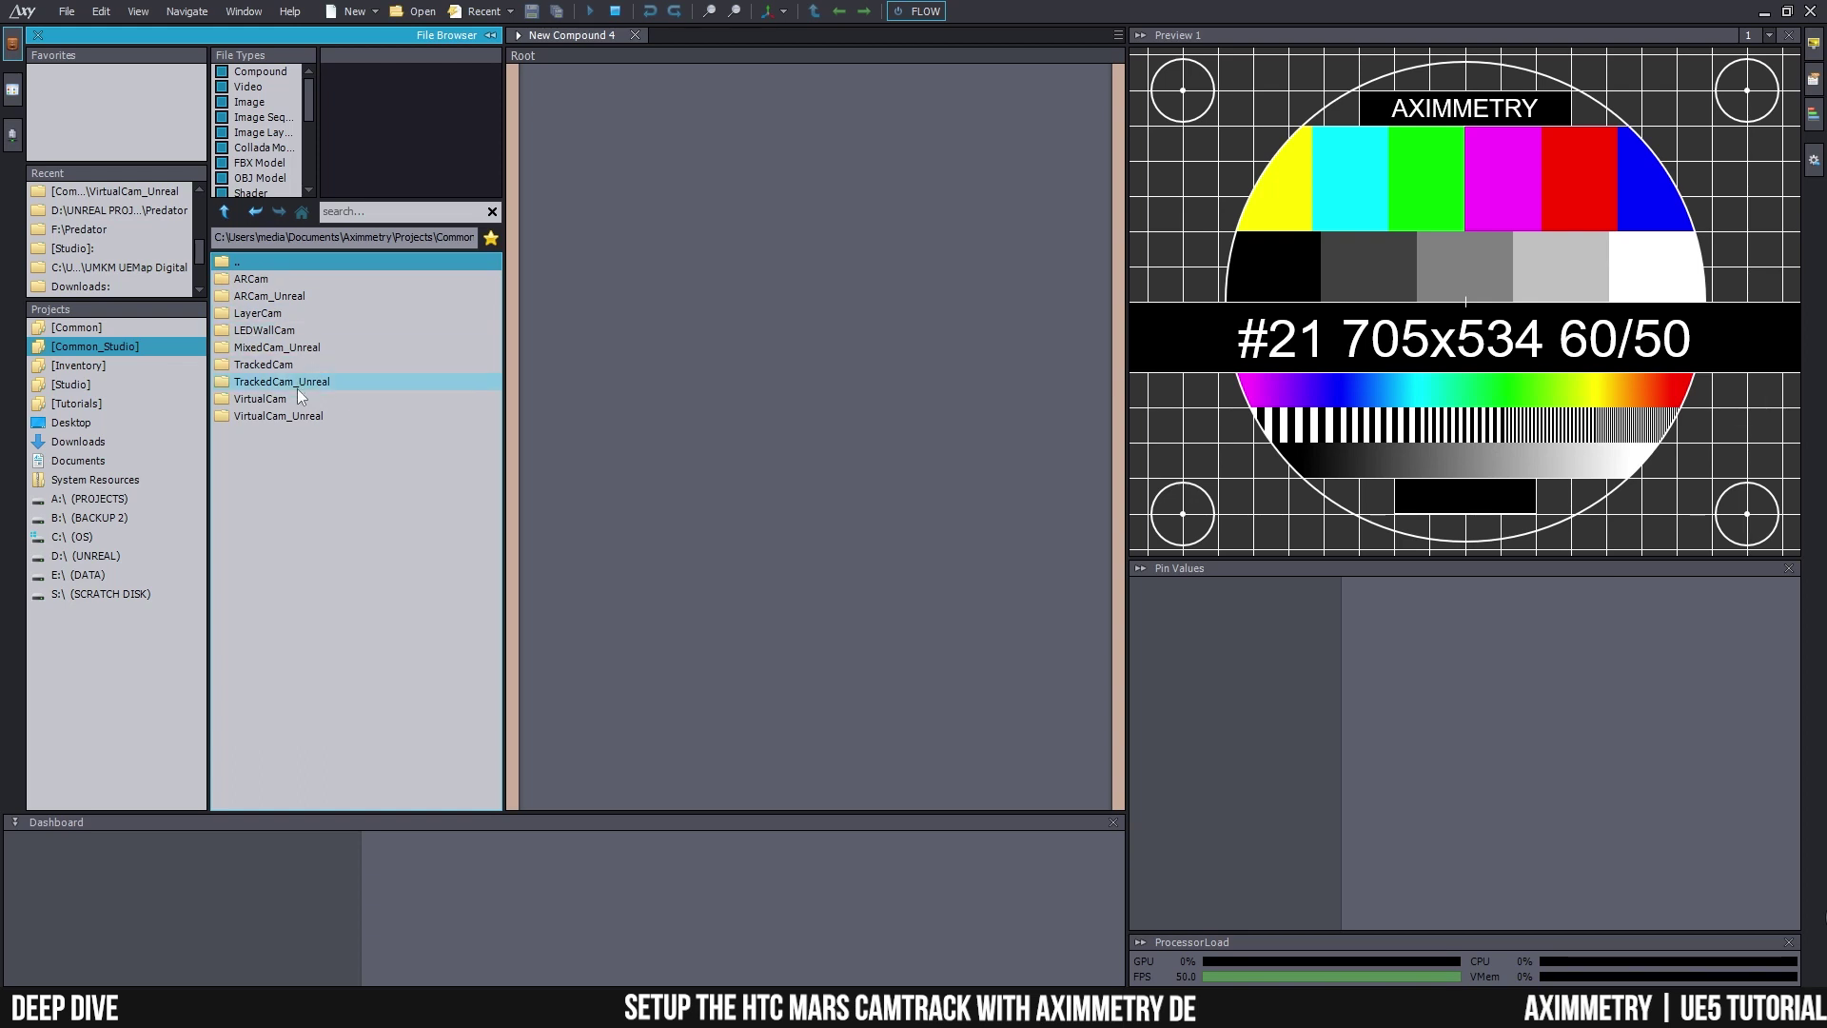
double_click(263, 384)
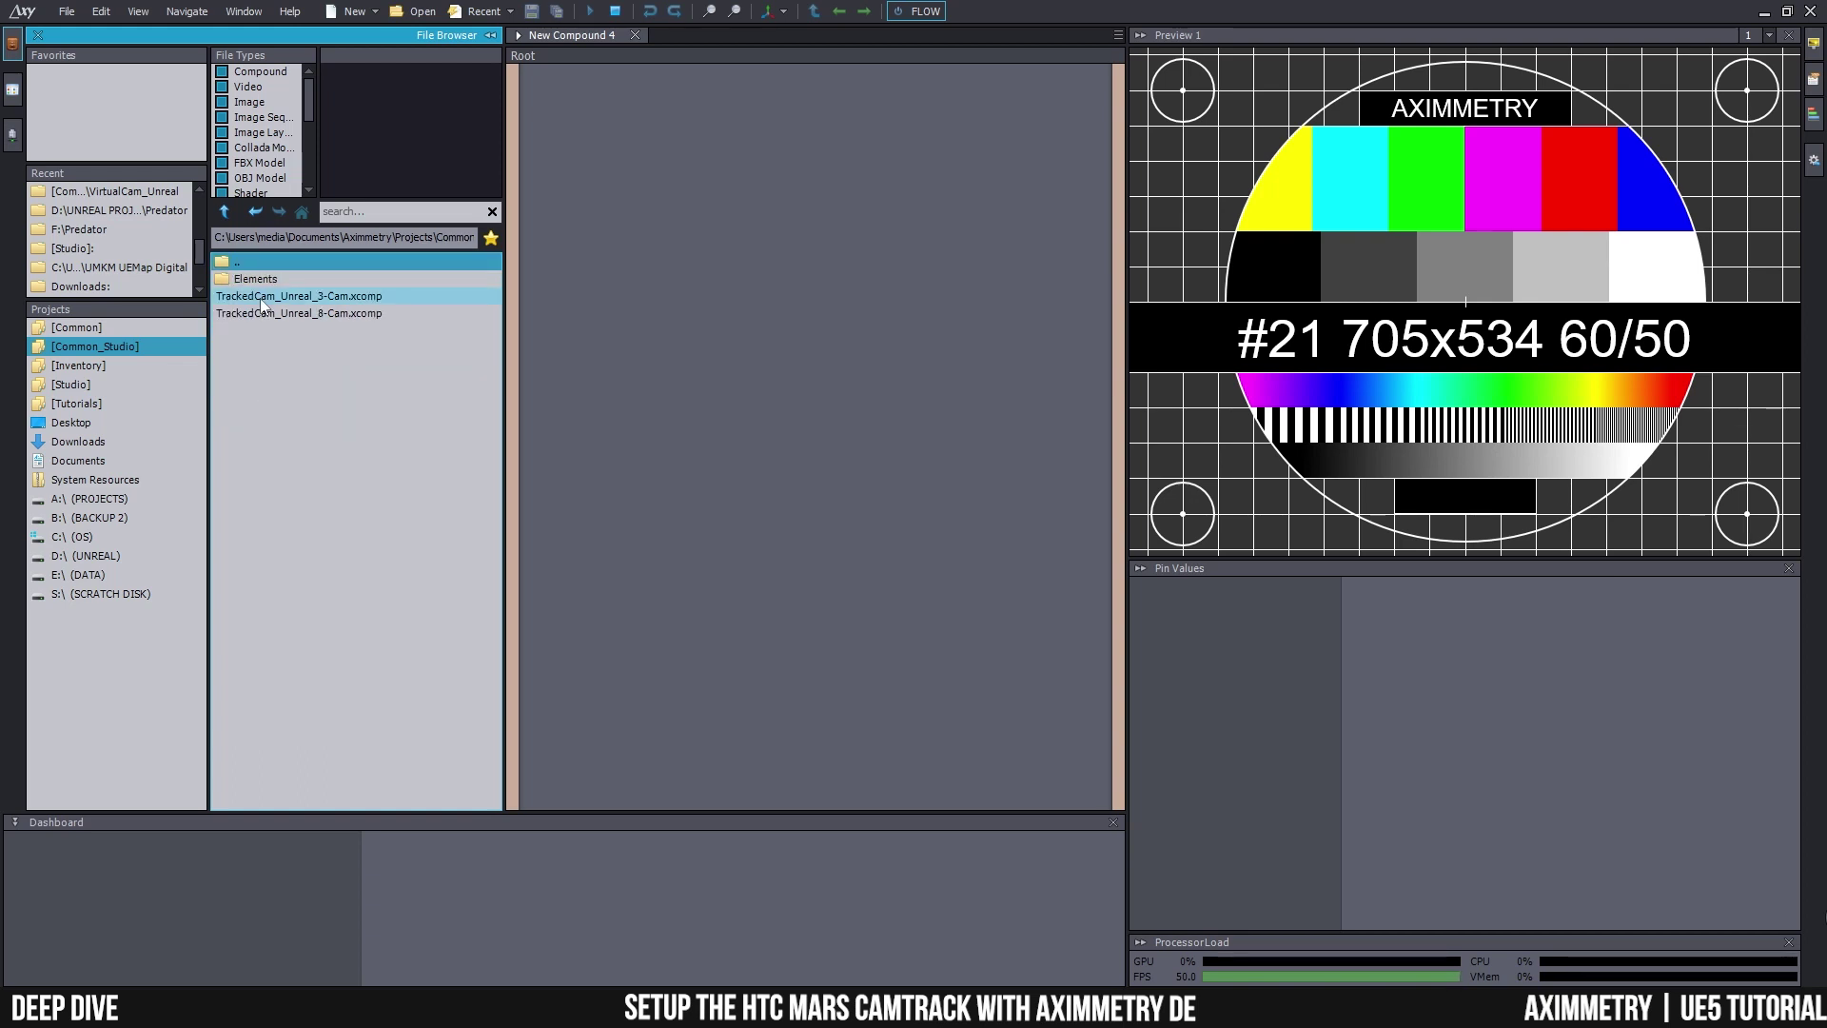
left_click_drag(263, 304, 670, 223)
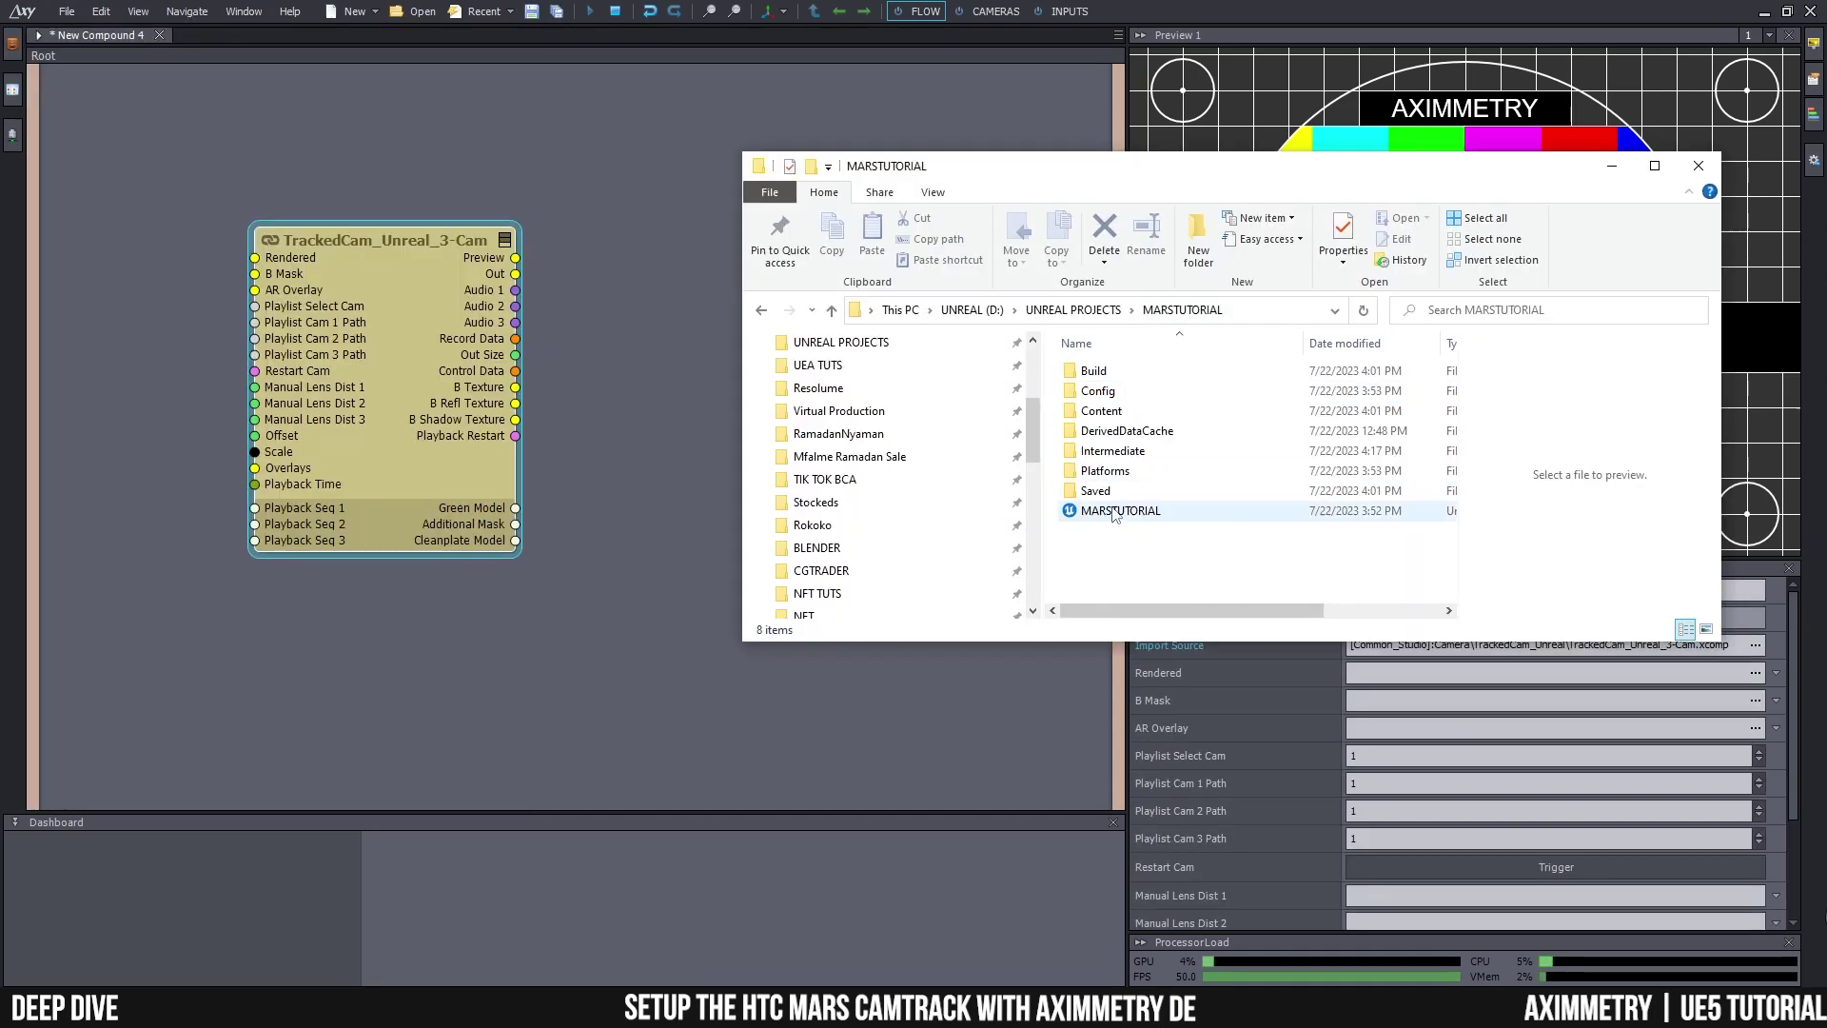
- Add the MARSTUTORIAL.uproject Unreal project to the flow beside the tracked camera compound
left_click(1118, 511)
left_click_drag(1118, 512, 649, 328)
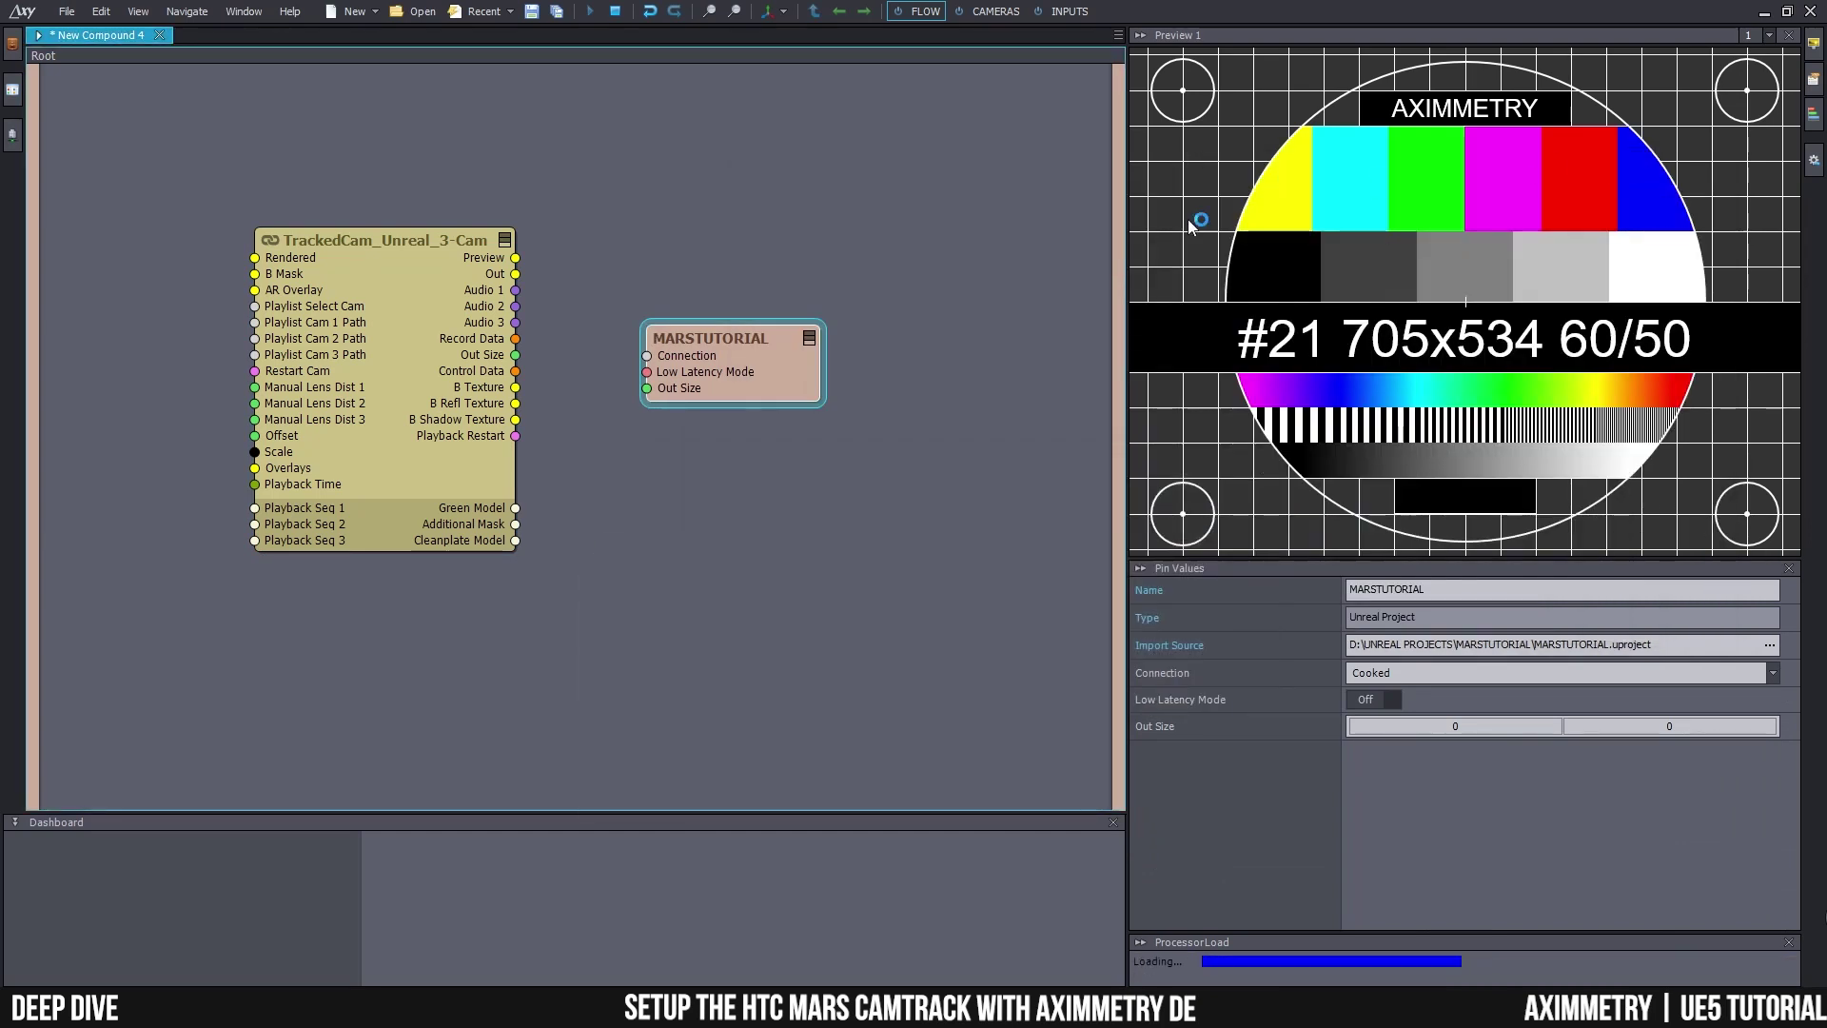
mouse_move(733, 345)
left_mouse_down()
mouse_move(725, 289)
mouse_move(735, 339)
left_mouse_up()
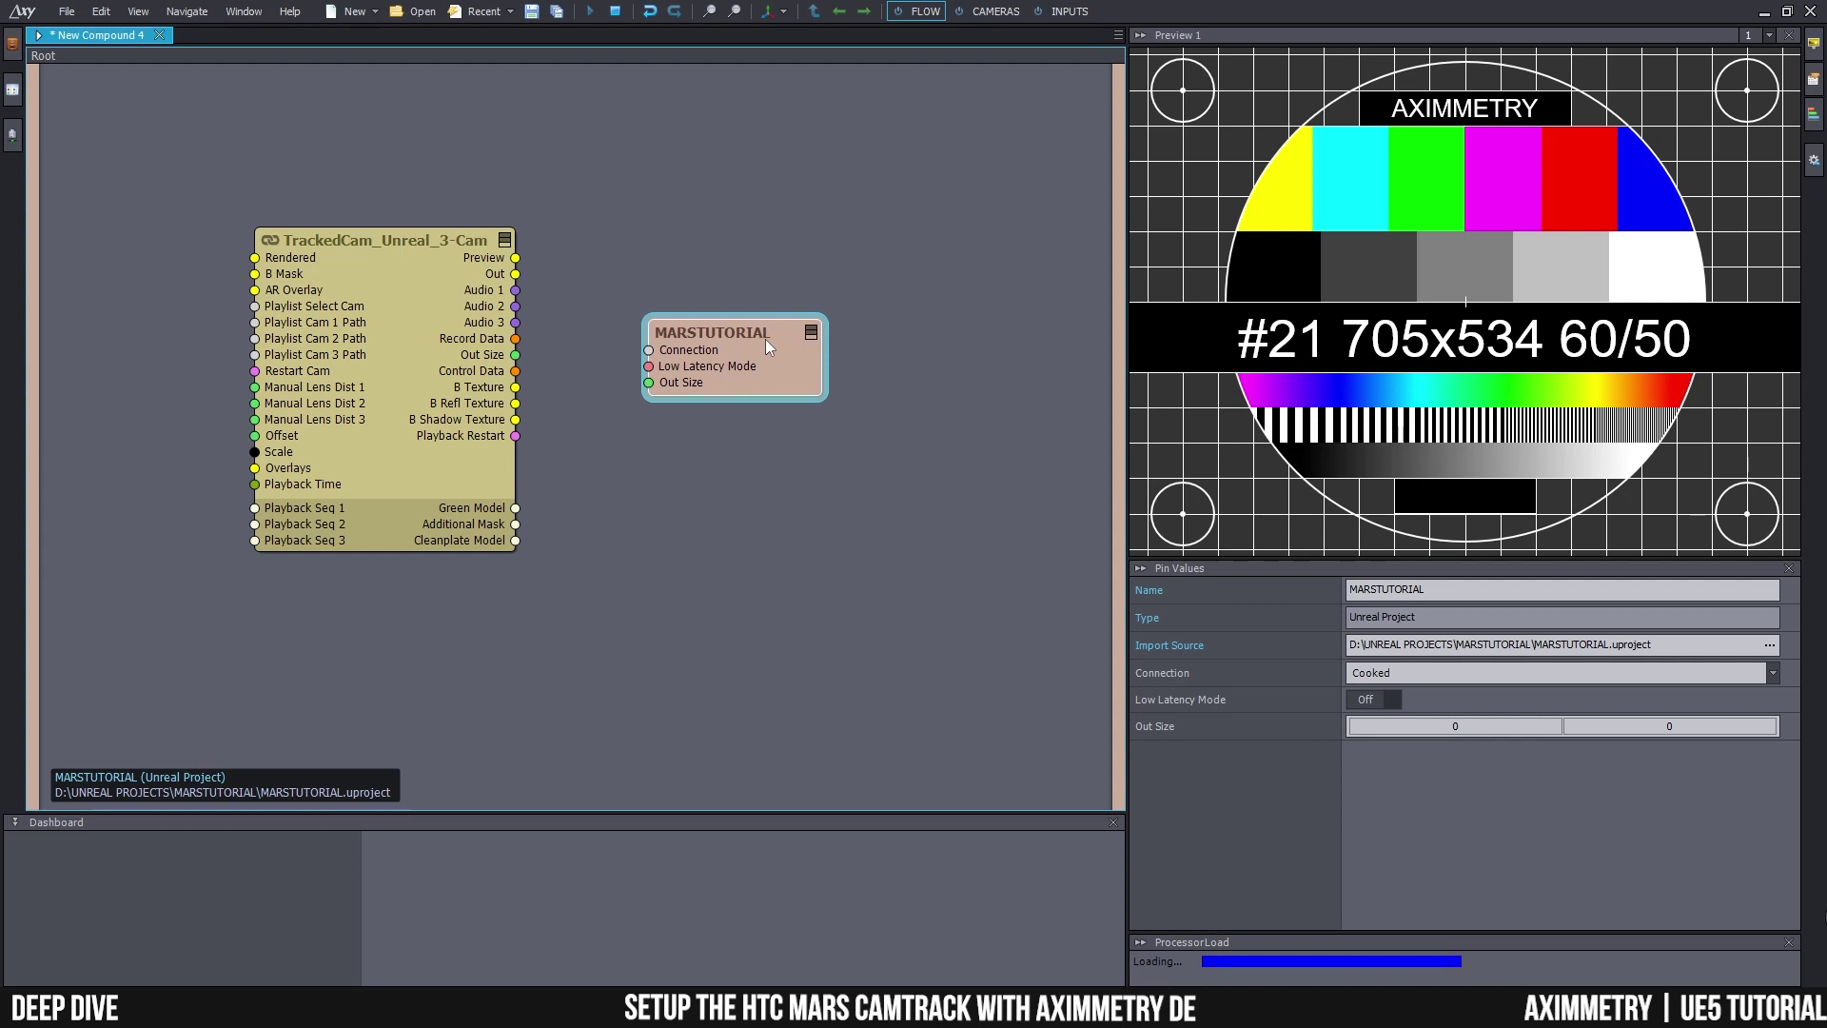
- Connect MARSTUTORIAL's Out and B Mask to the camera compound, its size, control and texture outputs to the project, and Preview and Out to the root
left_click_drag(769, 331, 255, 274)
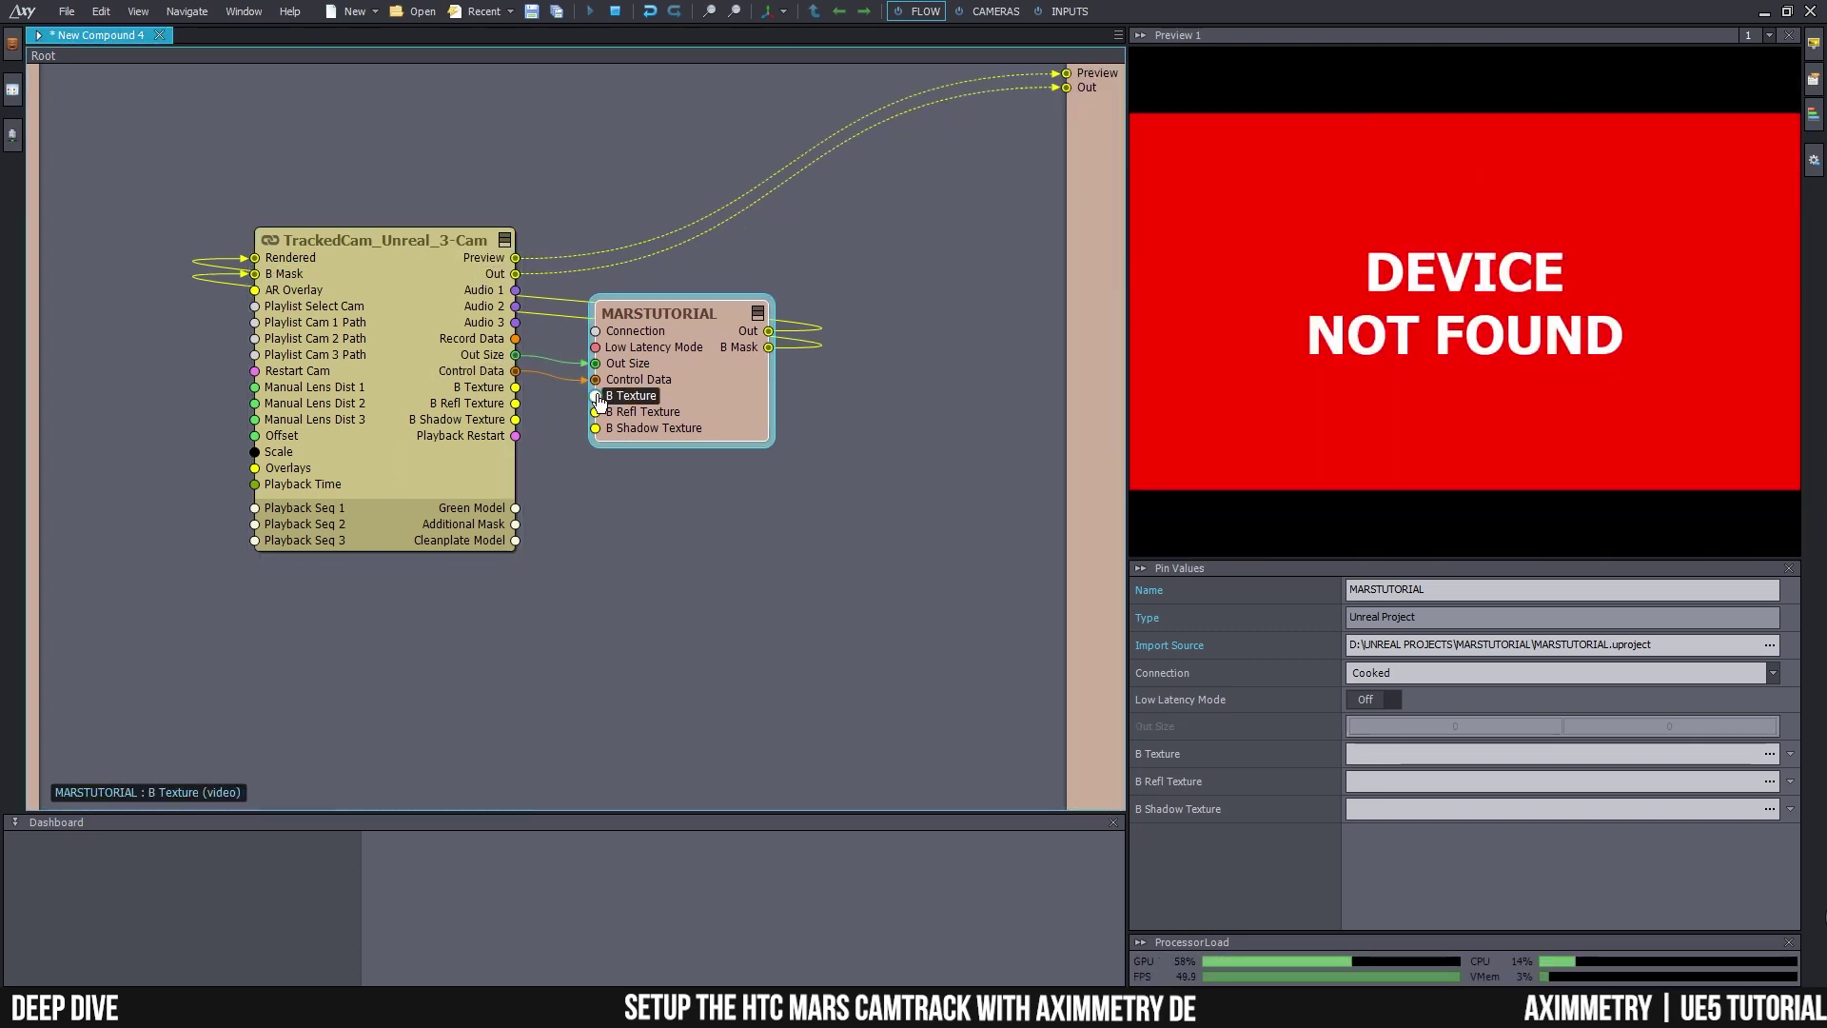
left_click_drag(684, 311, 661, 288)
left_click(653, 482)
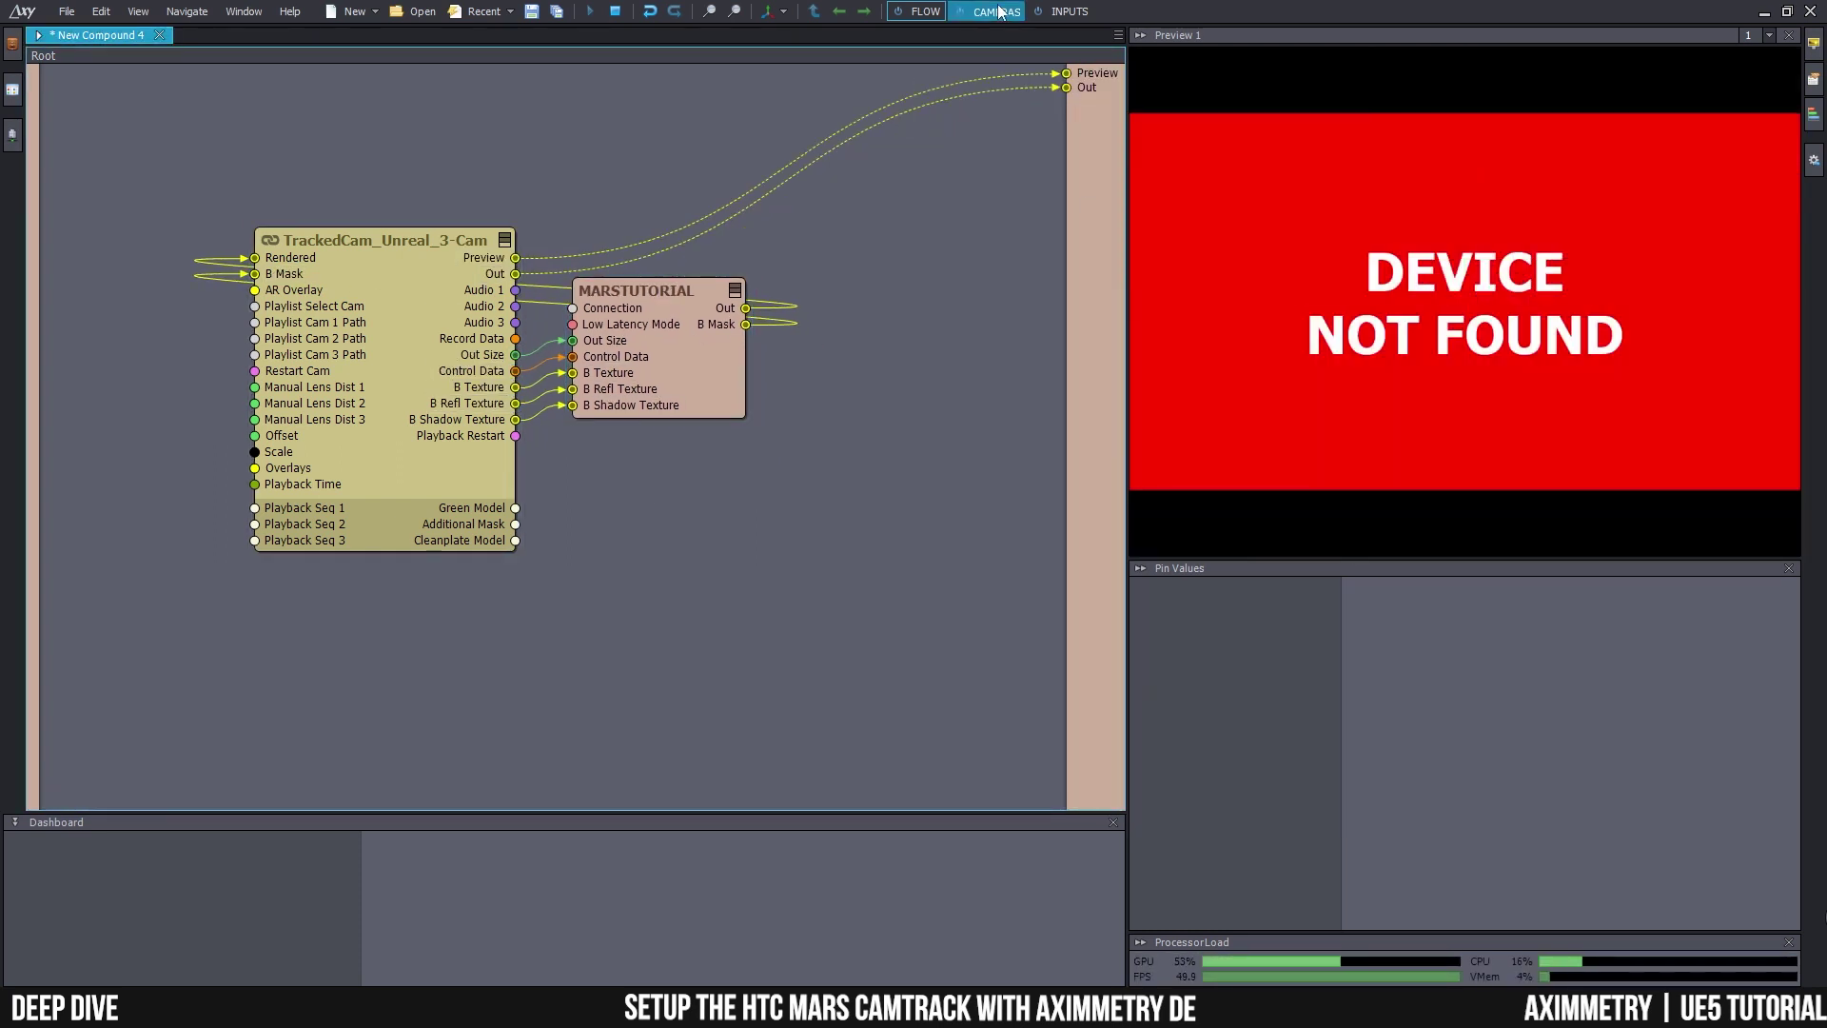
- Look over the CAMERAS control board and the switches of inputs 2 and 3 on the INPUTS board
left_click(999, 11)
right_click(1013, 237)
left_click(1005, 276)
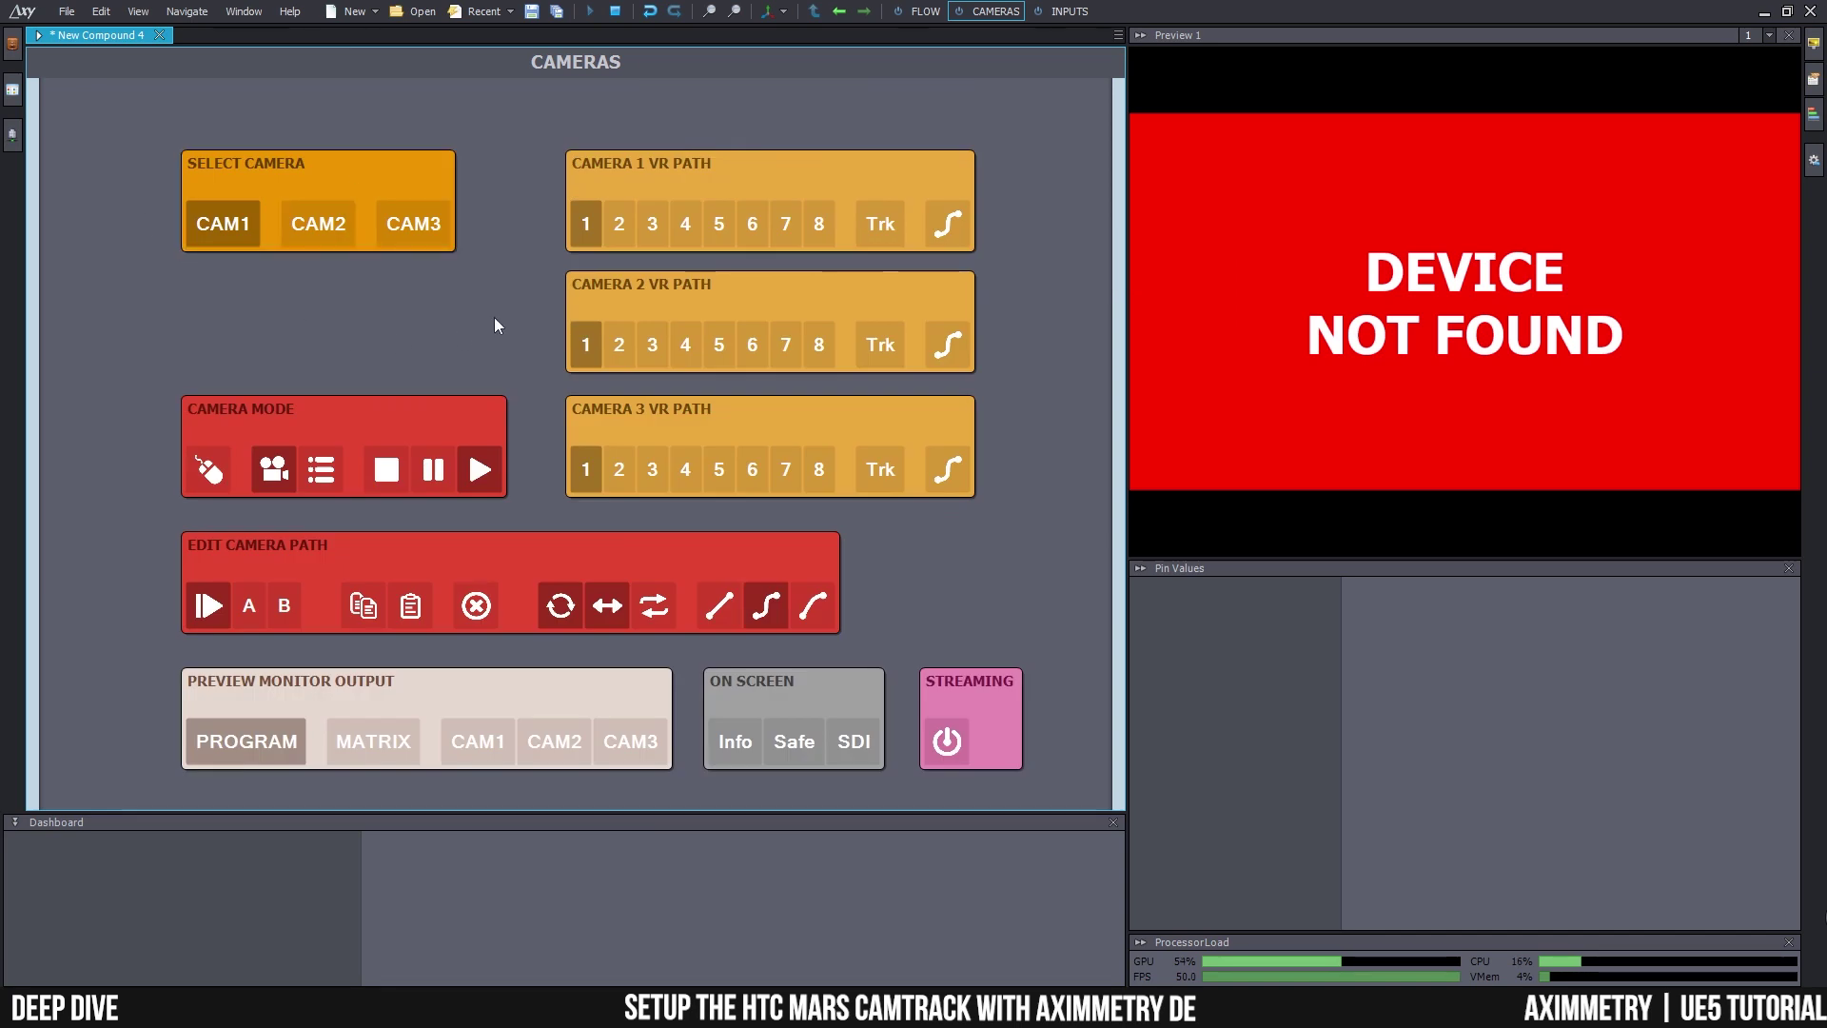
left_click(1061, 12)
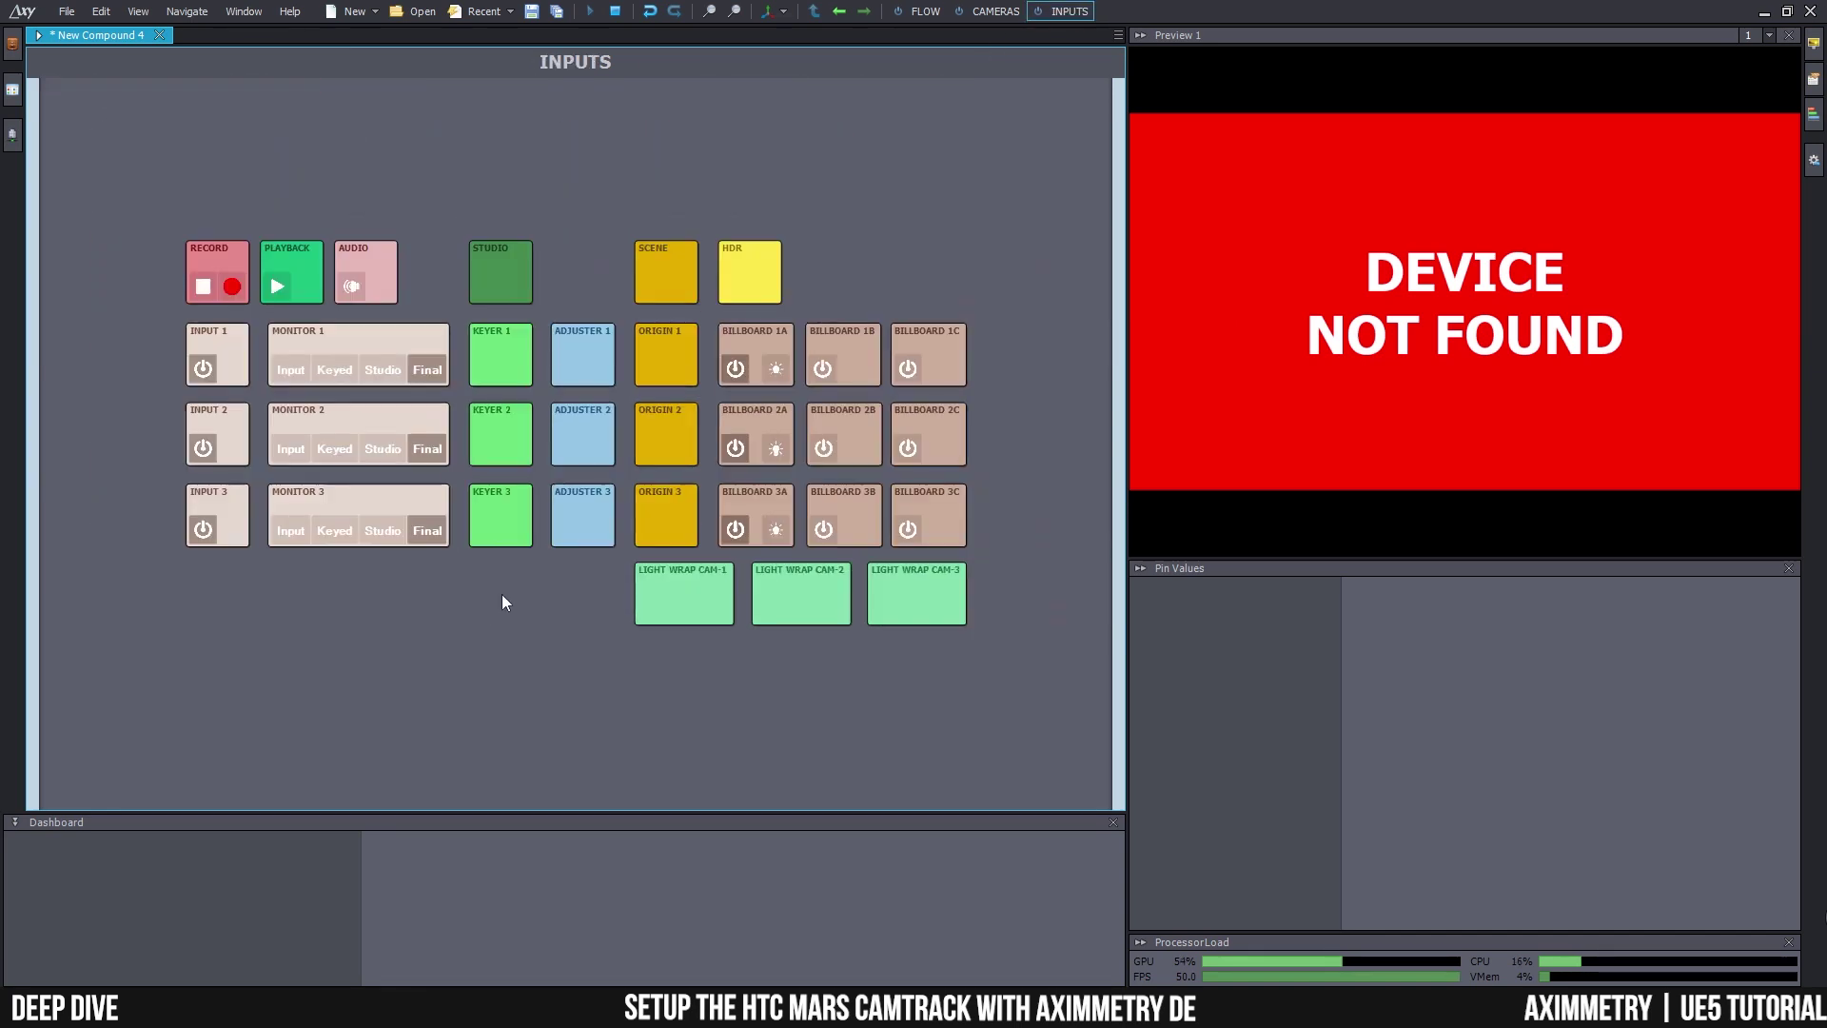
left_click(203, 447)
left_click(204, 531)
- Set INPUT 1's camera device to Blackmagic: DeckLink SDI 4K and its tracking device to Free-D: 192.168.88.31:2000 / Camera 1
left_click(227, 331)
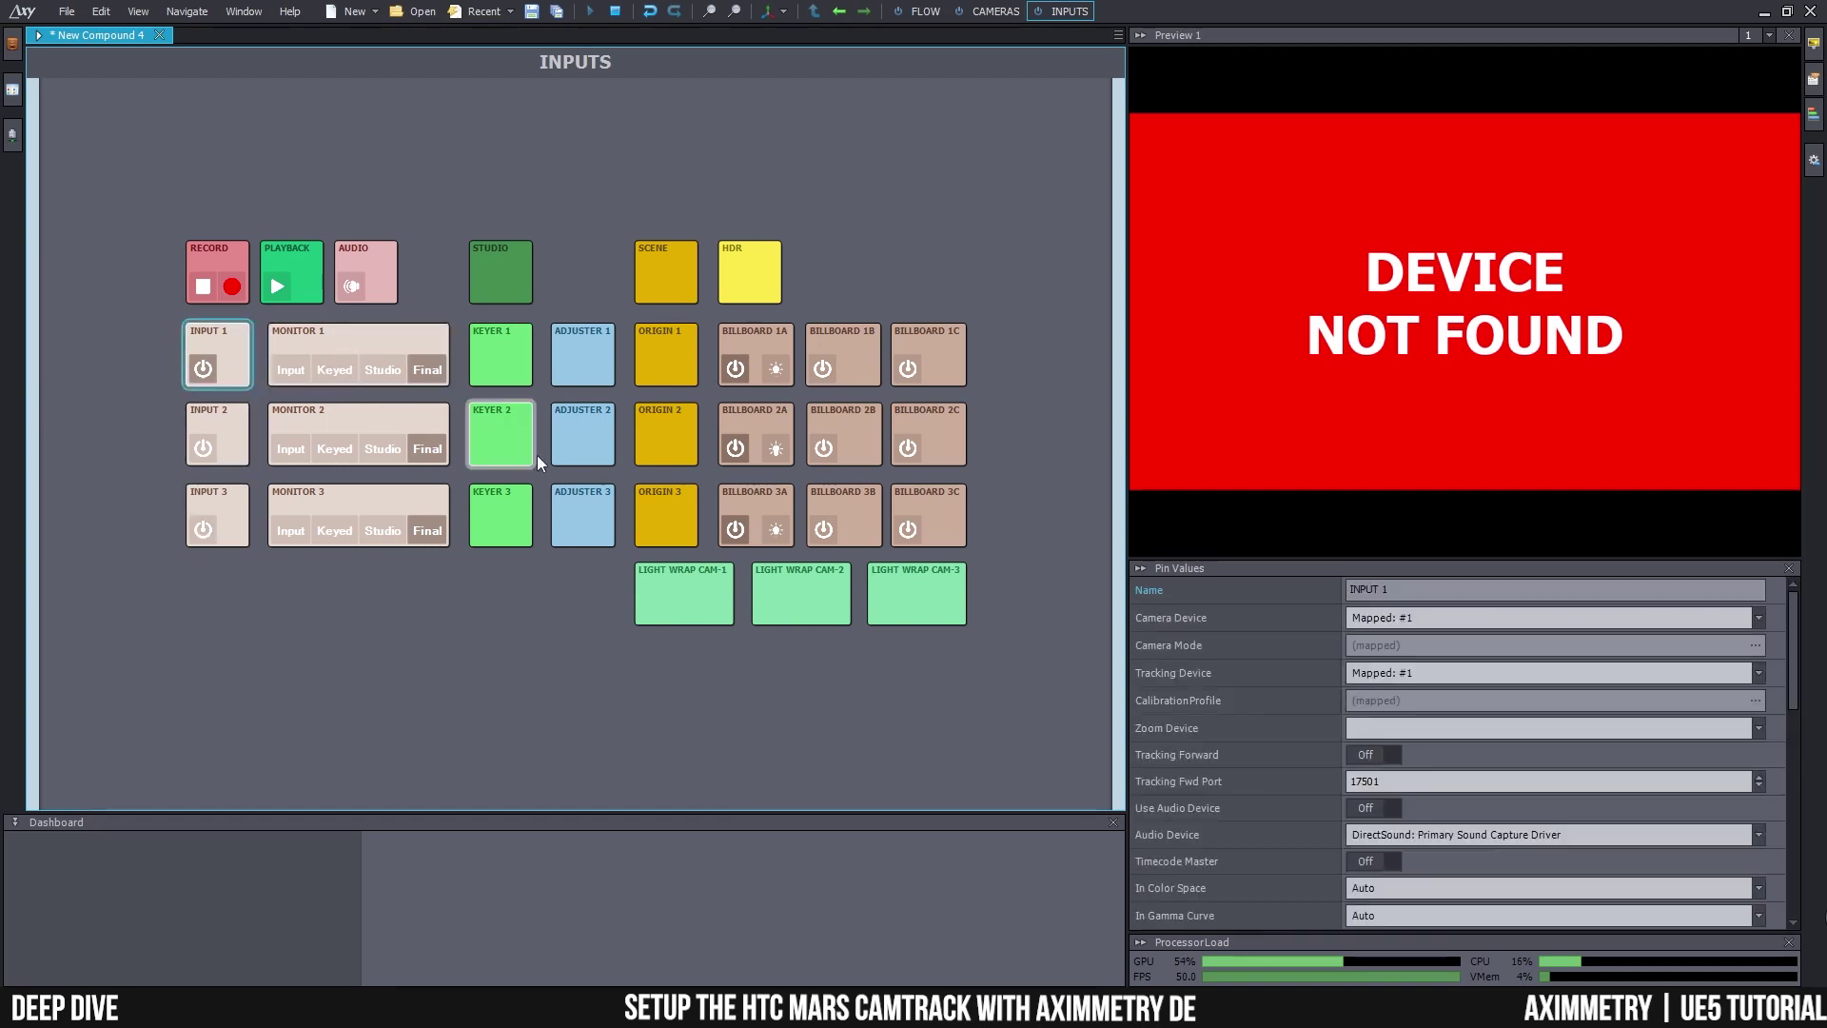
left_click(1757, 618)
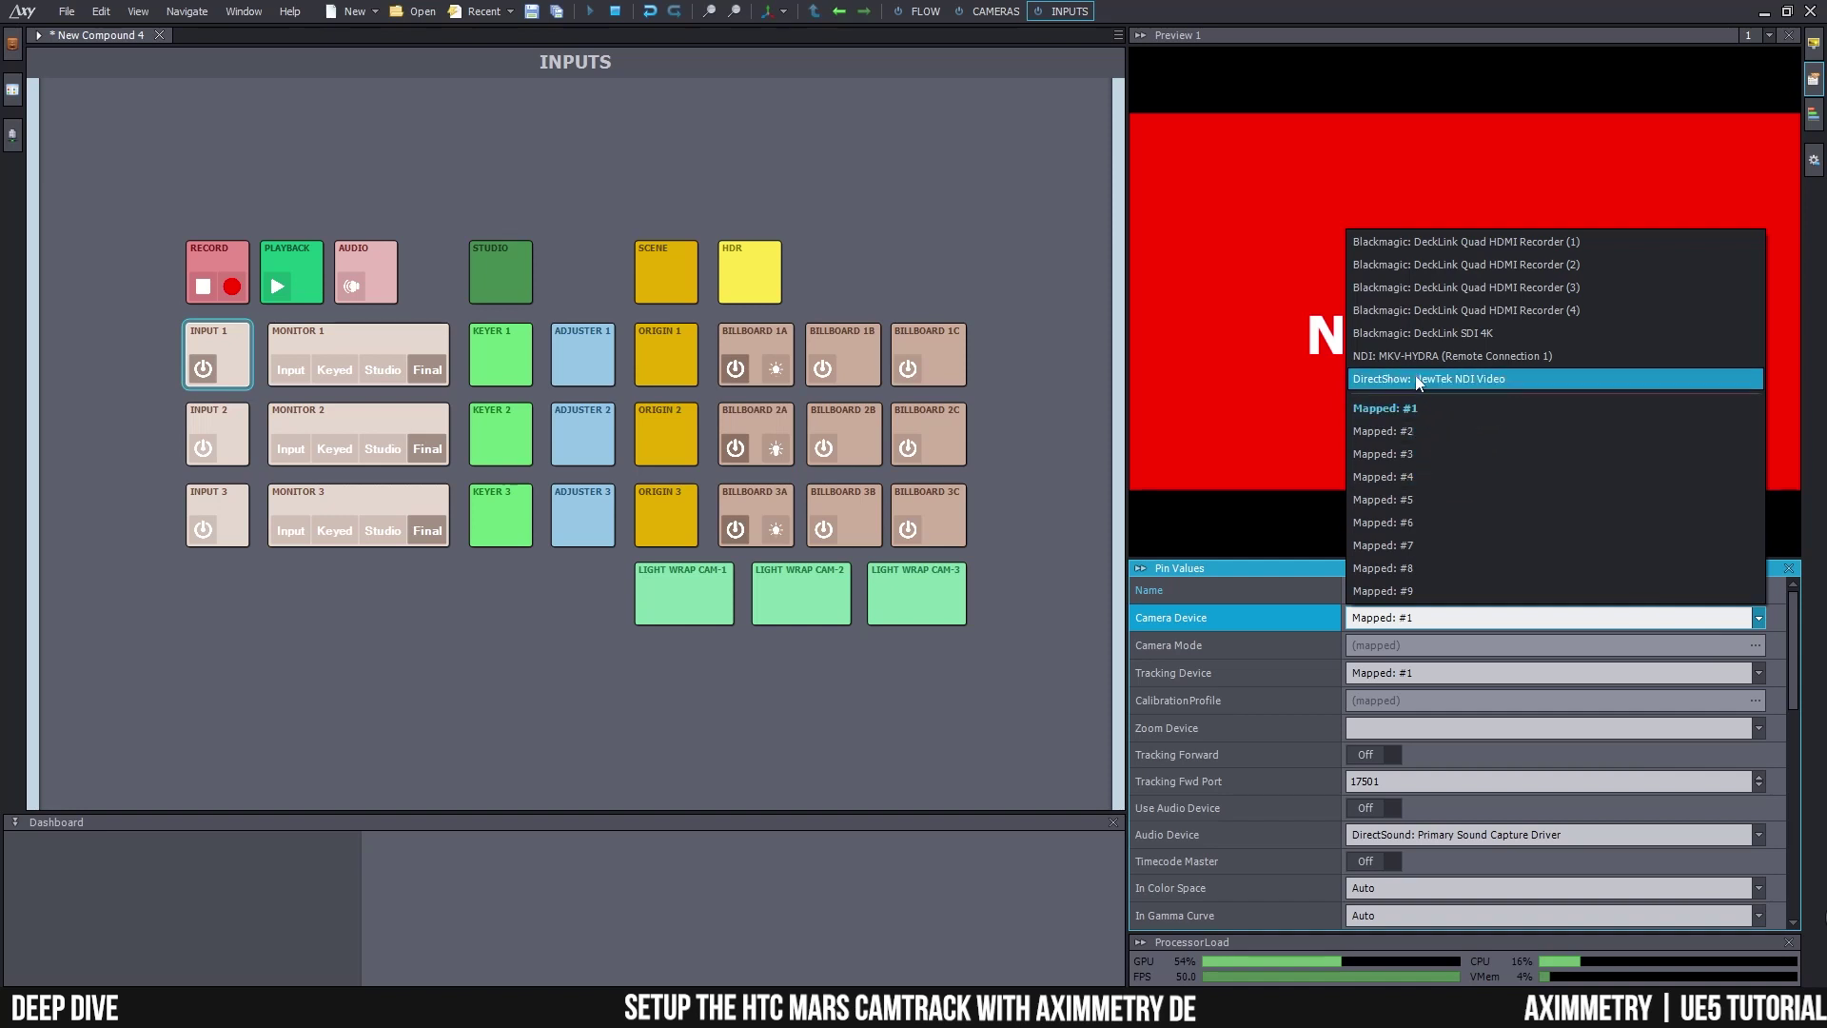
left_click(1410, 338)
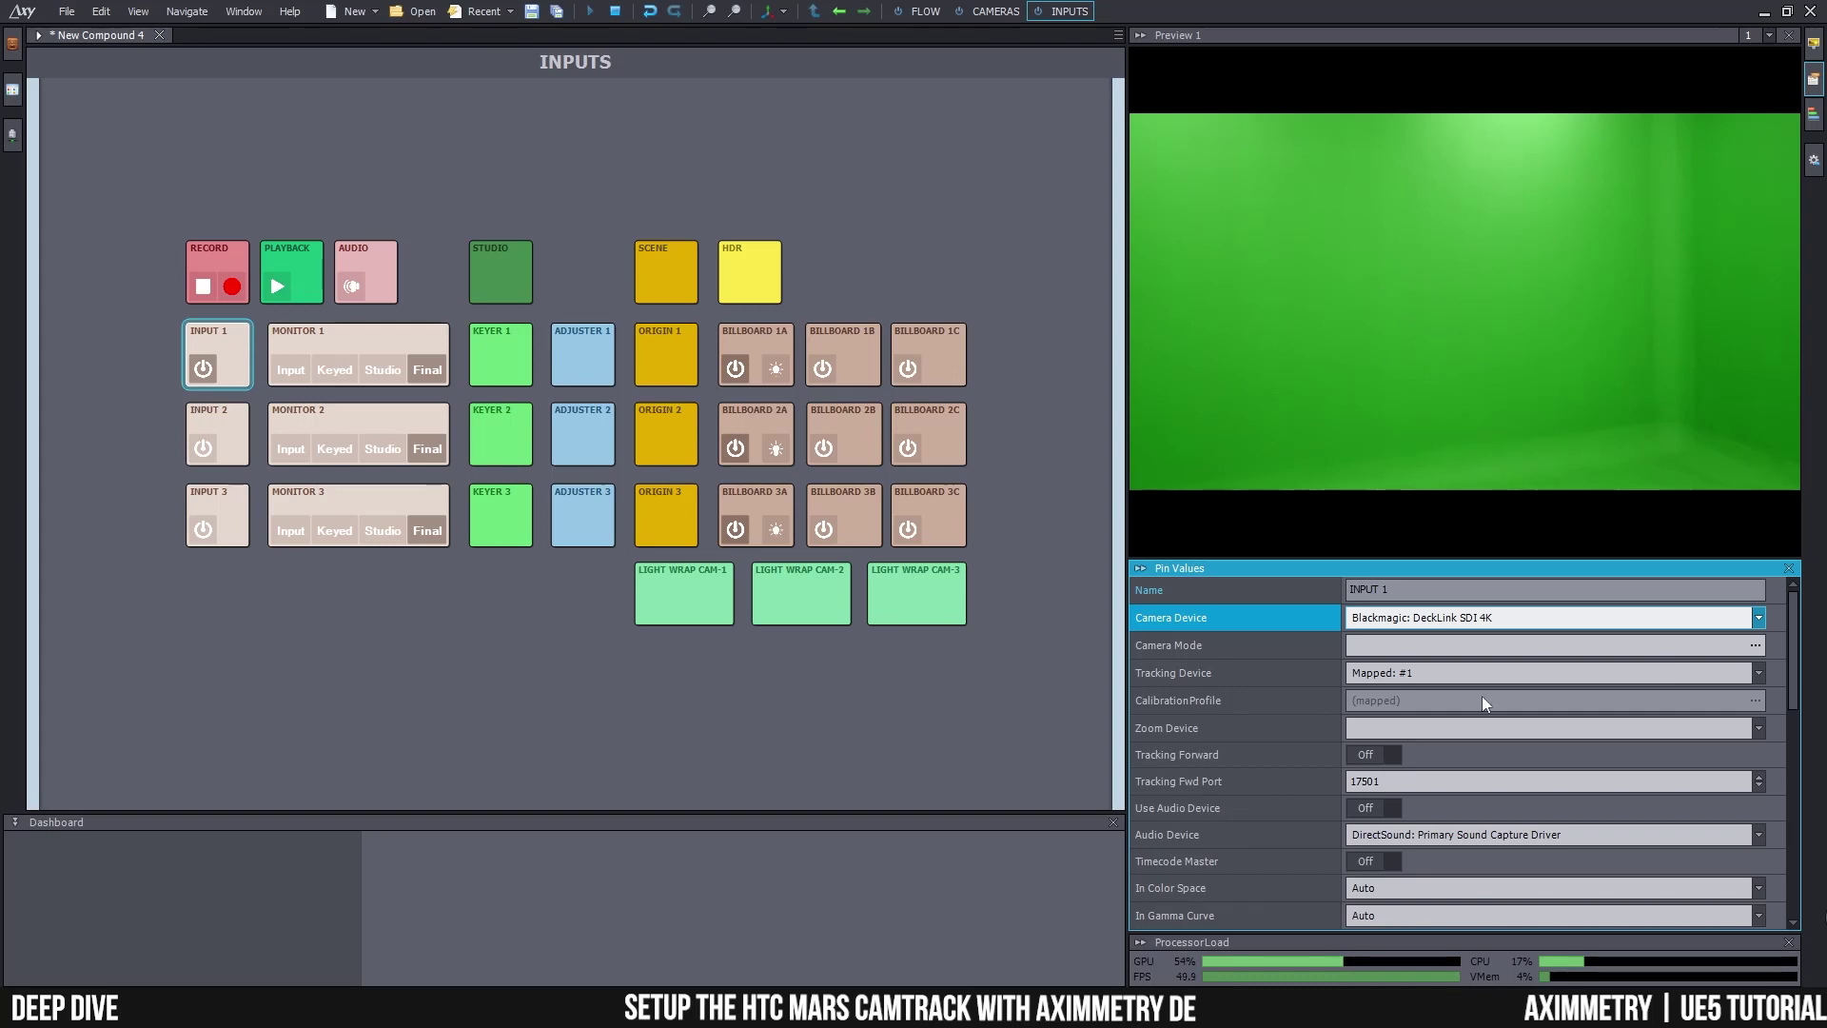
left_click(1757, 673)
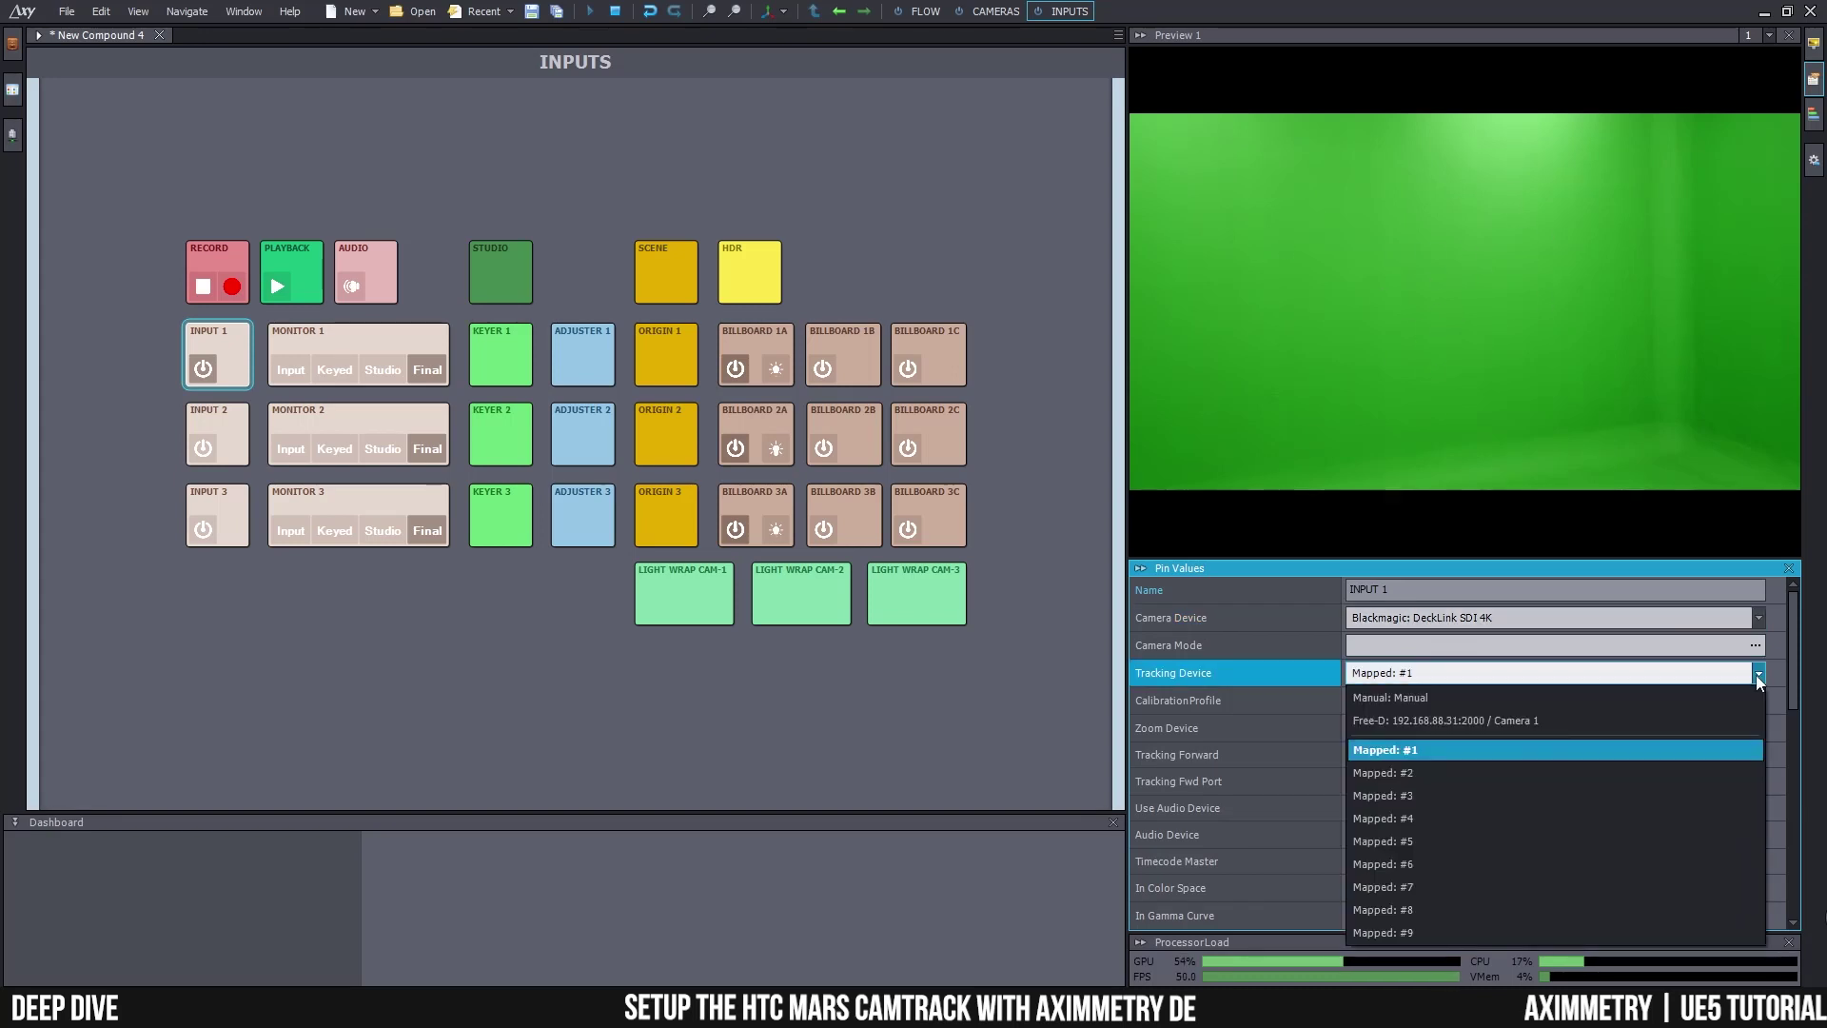
left_click(1436, 721)
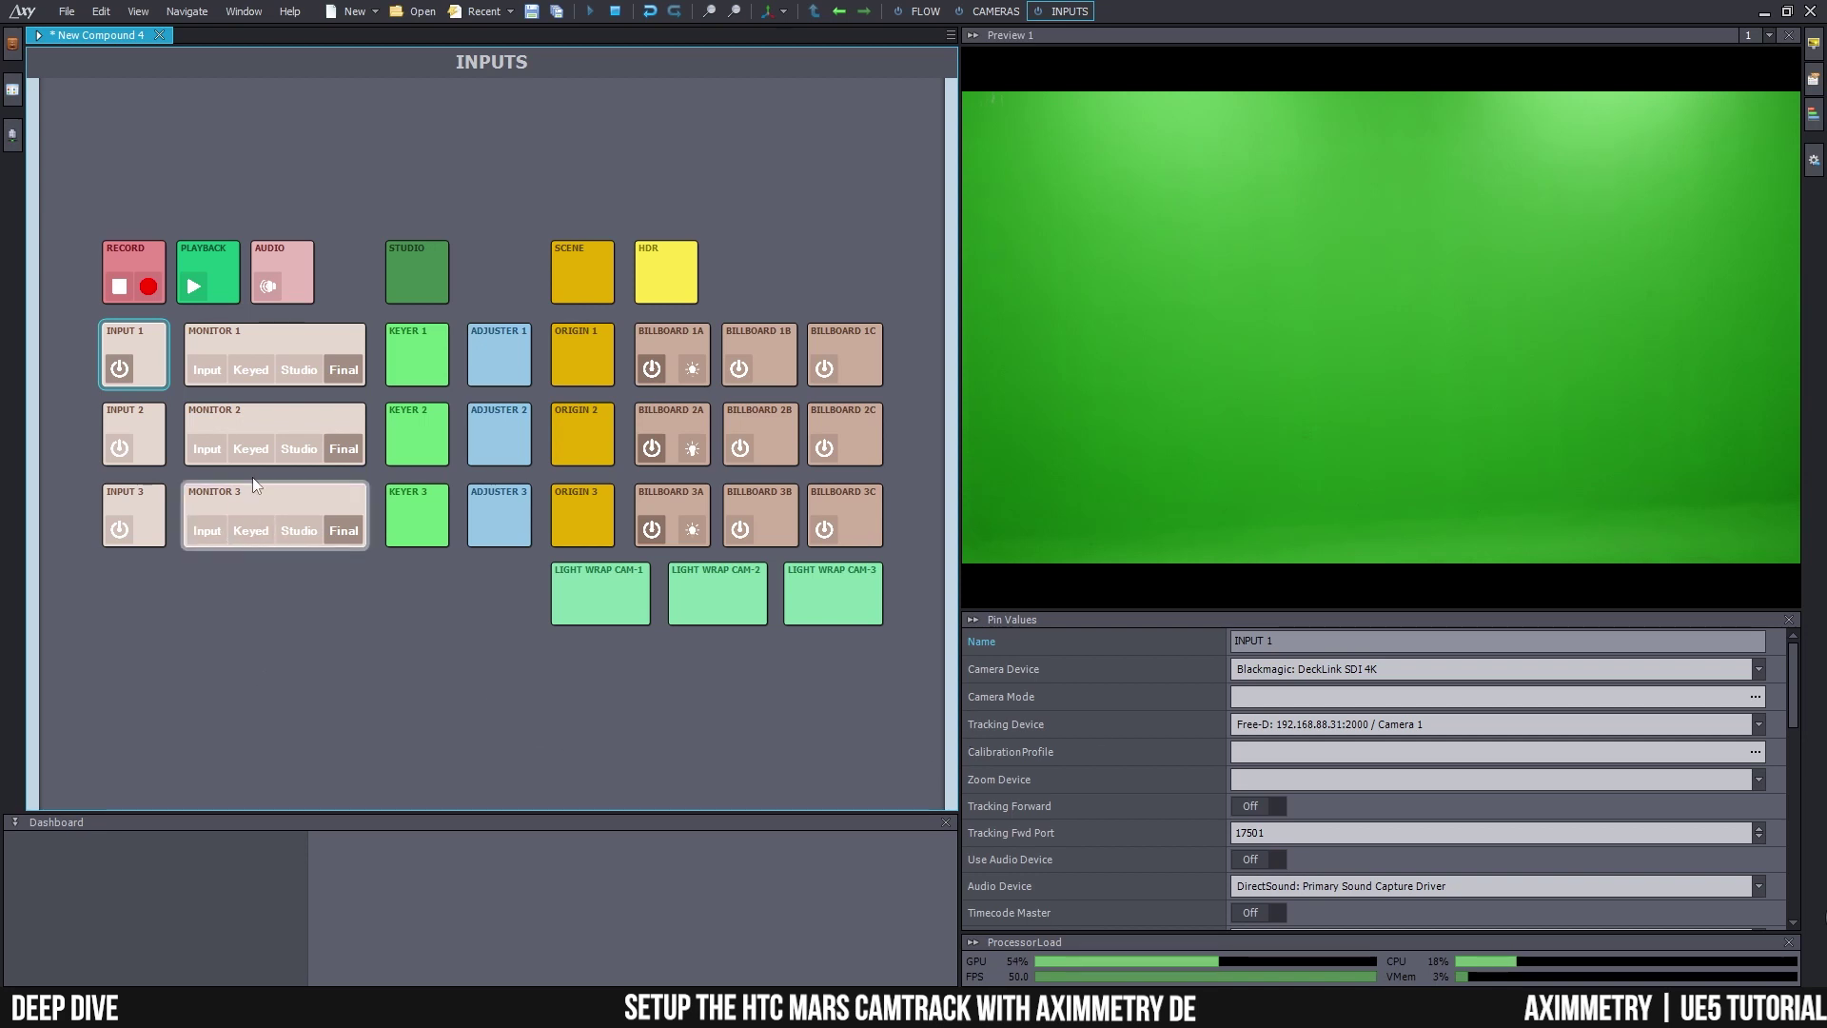
- Preview monitor 1 in Studio view, switch it to Keyed, and set KEYER 1's type to ADVANCED B
left_click(297, 369)
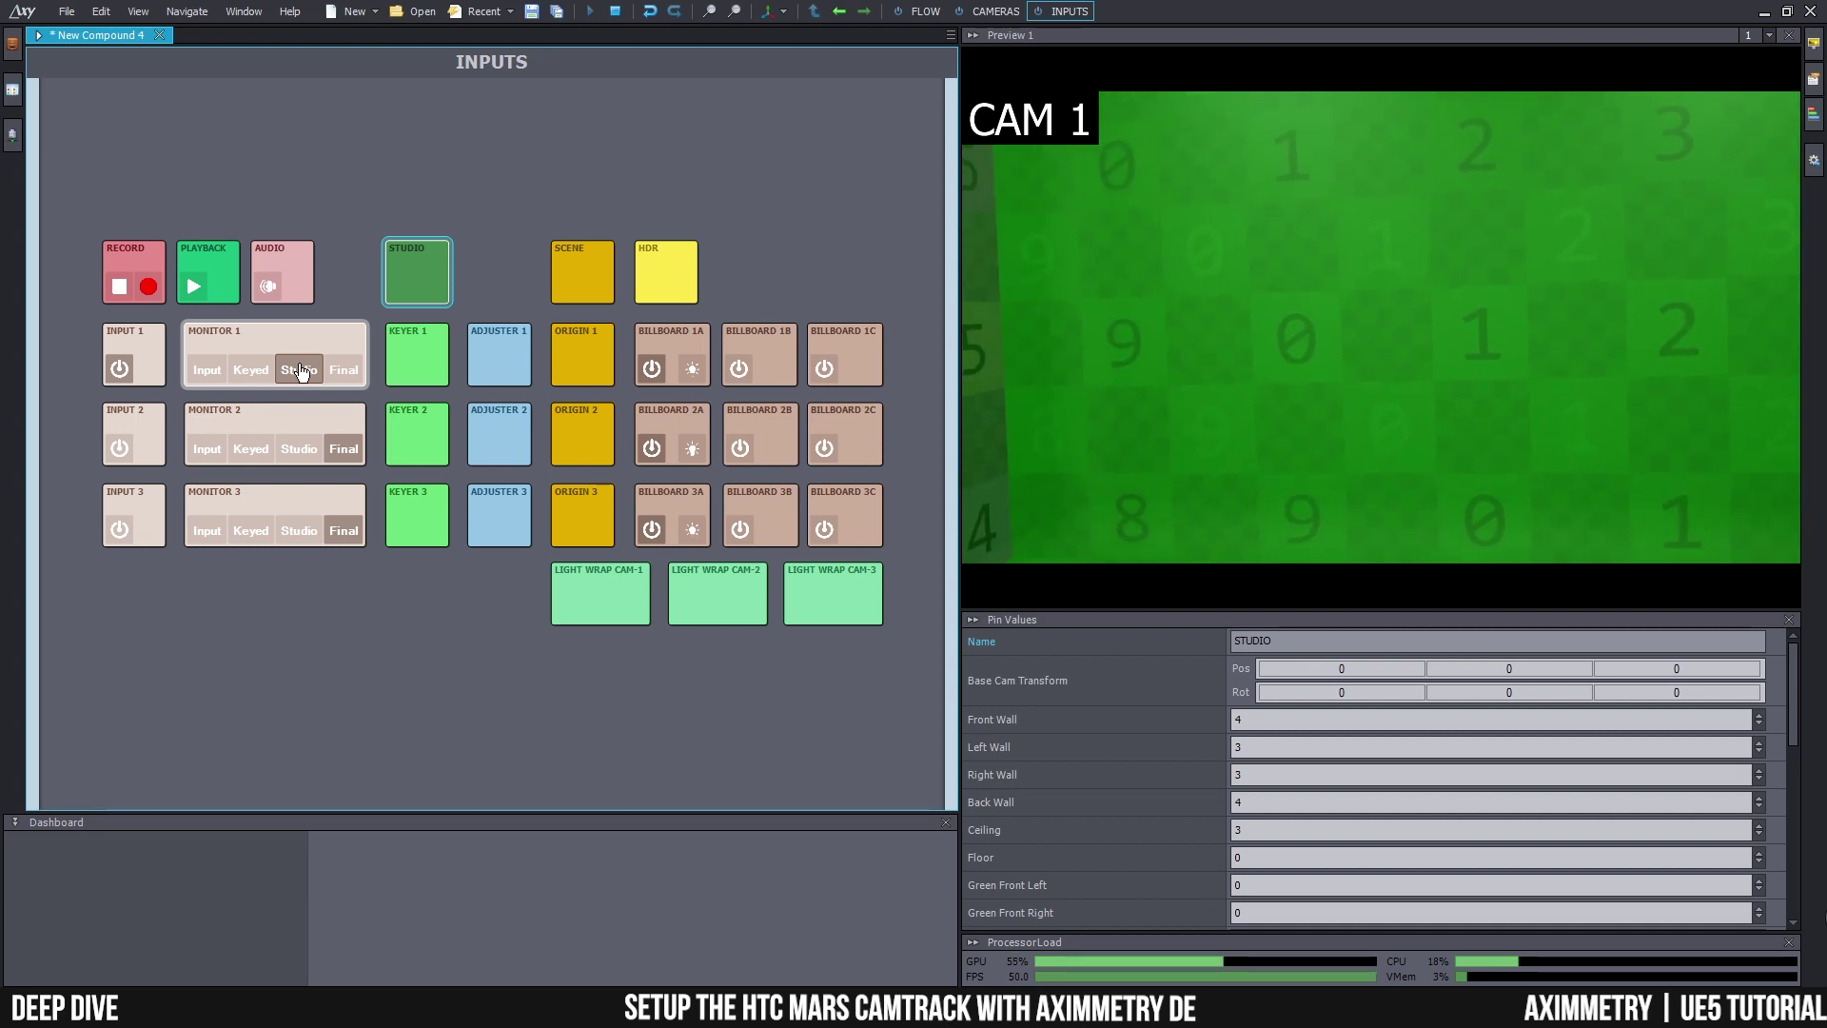
left_click(424, 344)
left_click(251, 370)
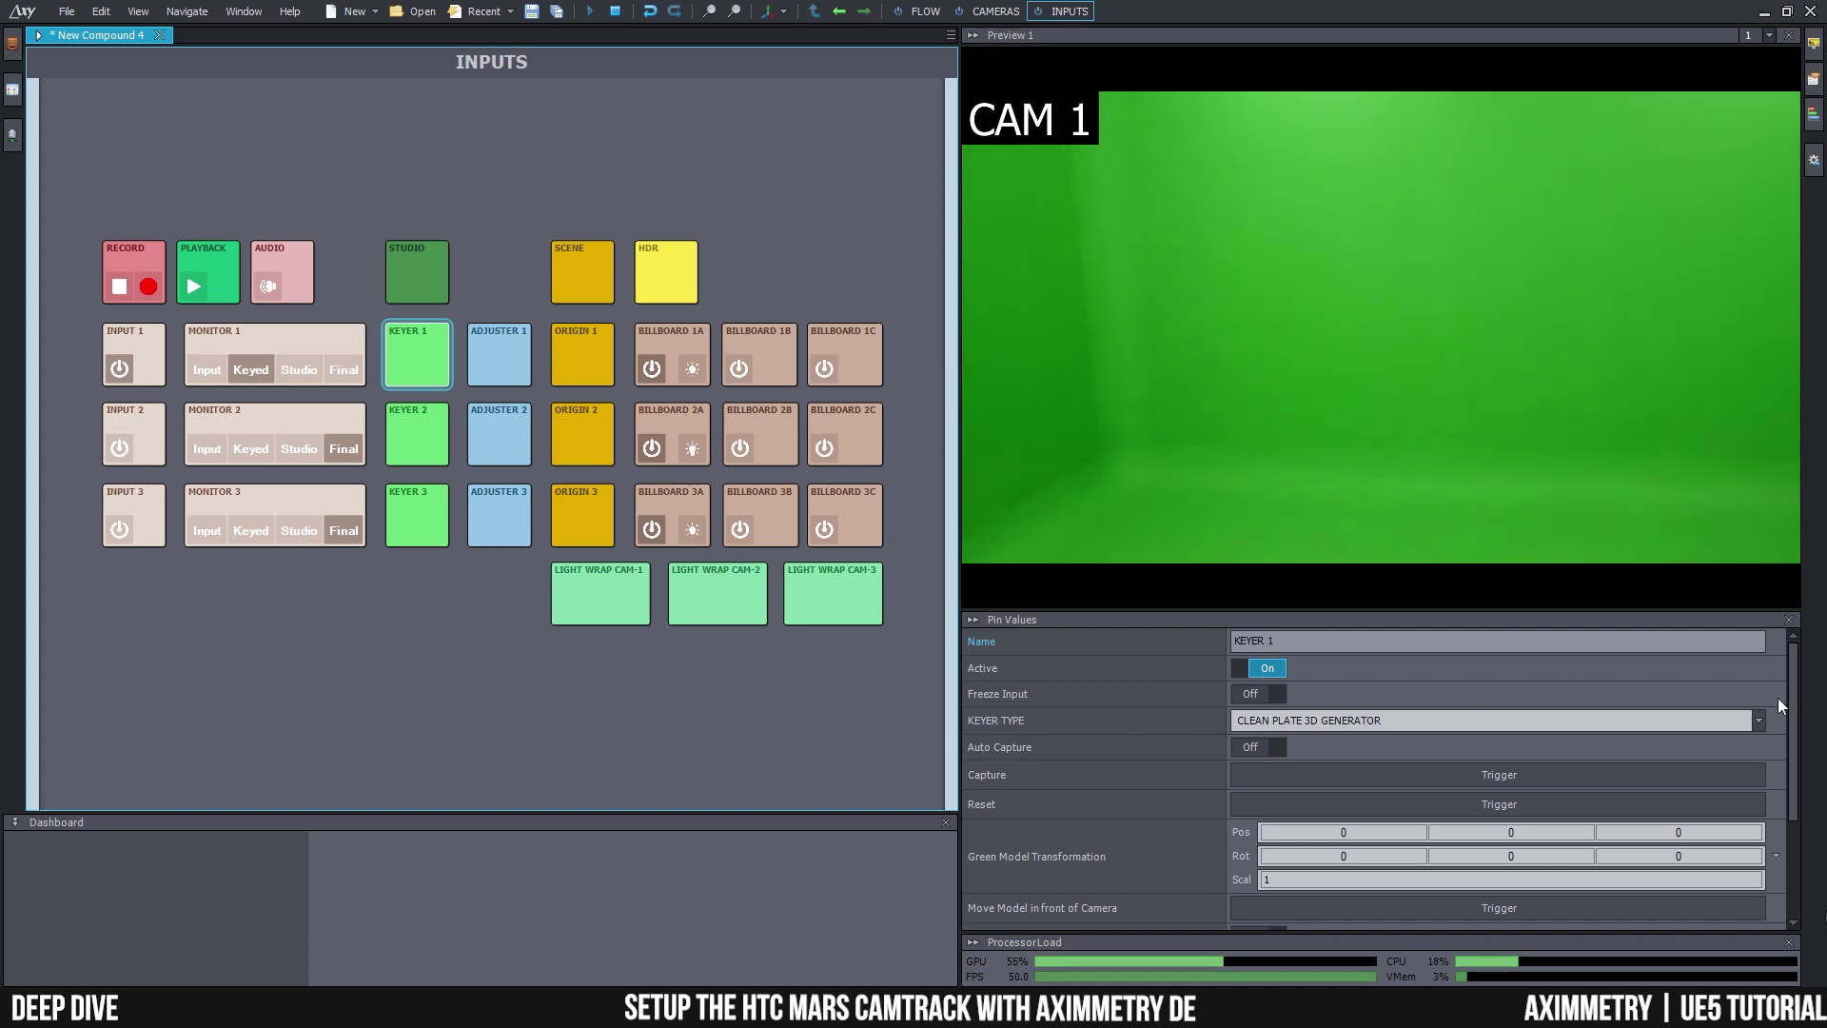
left_click(1760, 721)
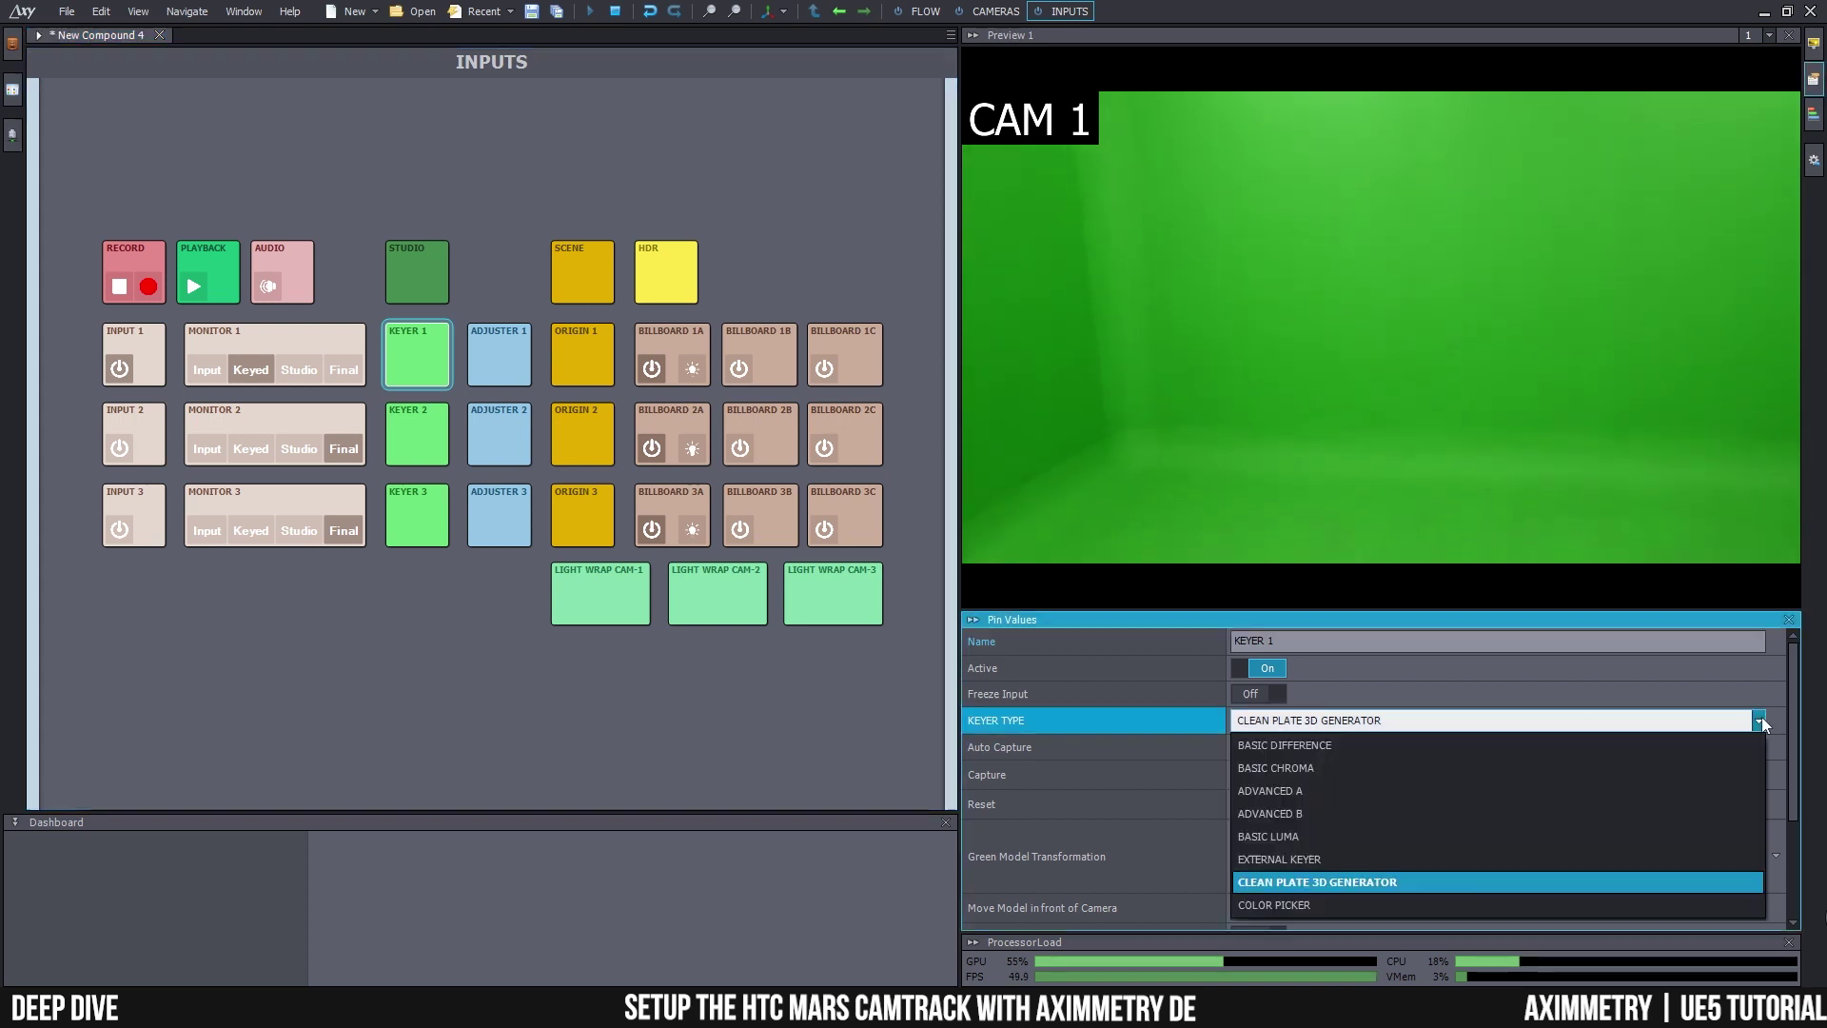
left_click(1298, 815)
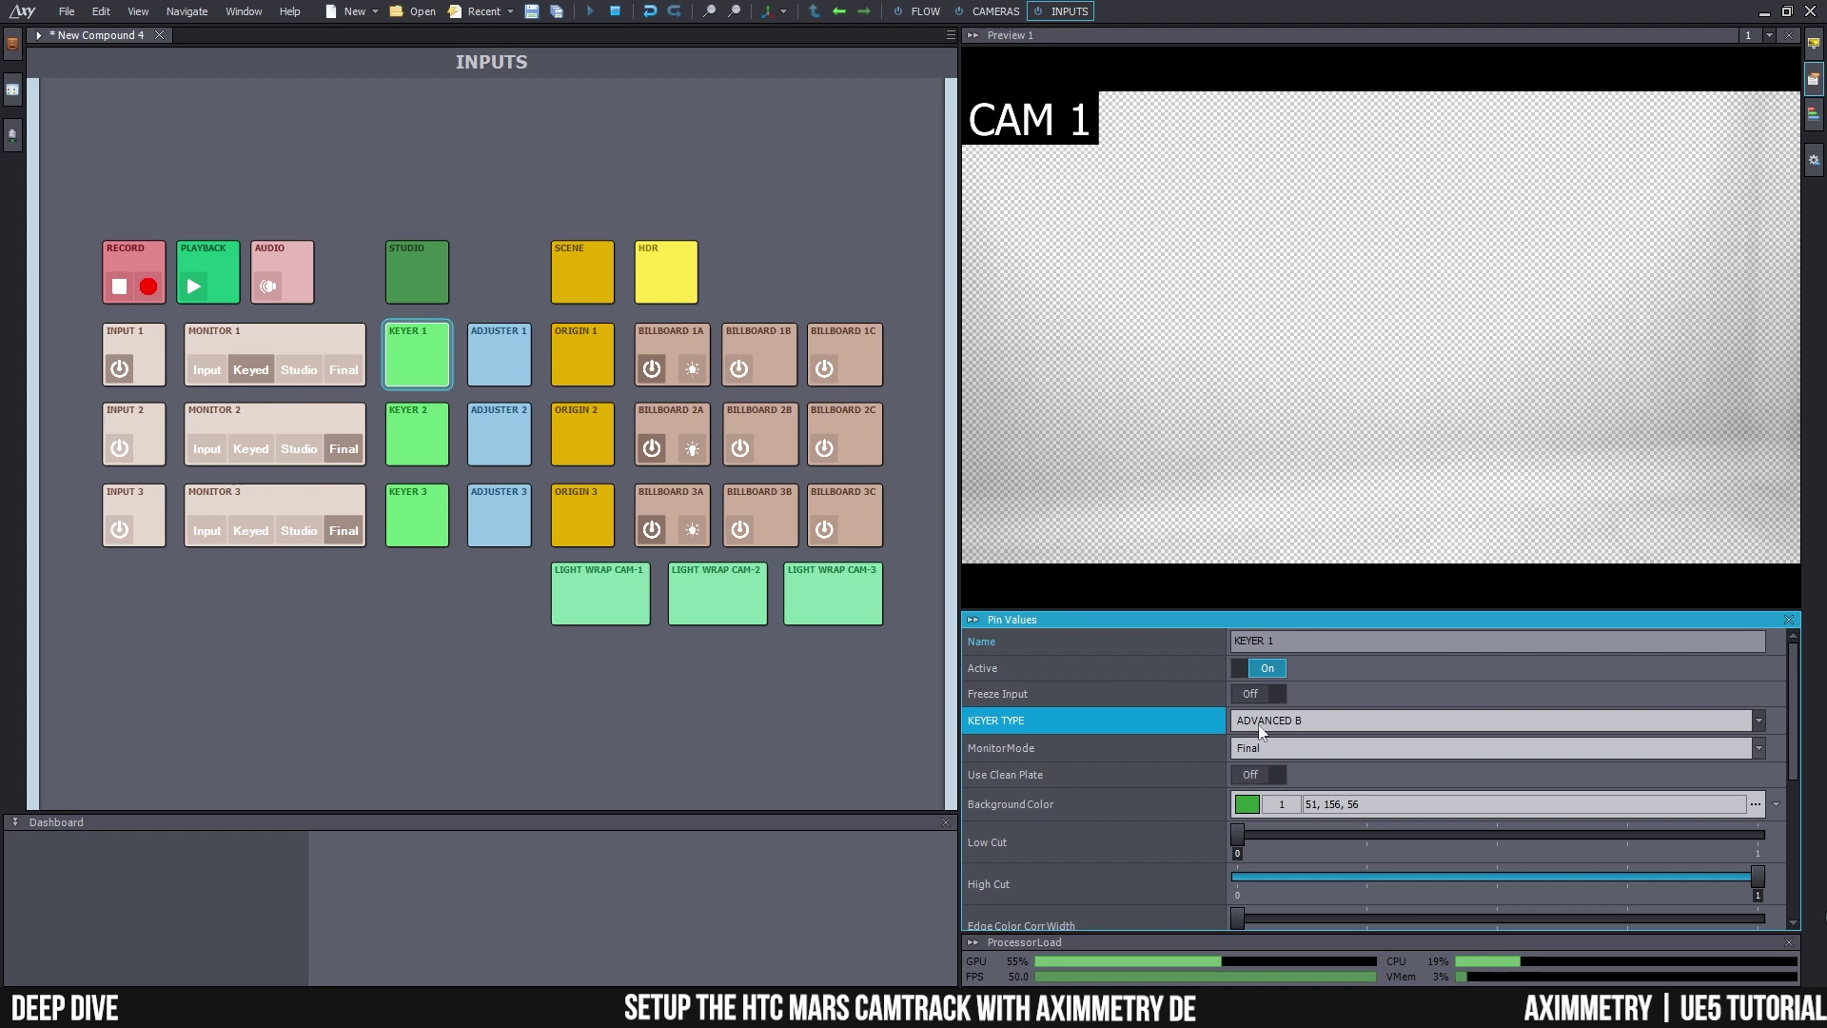
- With KEYER 1 temporarily inactive, sample 13, 116, 8 from the green screen as its background color, and reactivate the keyer
left_click(1272, 667)
left_click(1254, 807)
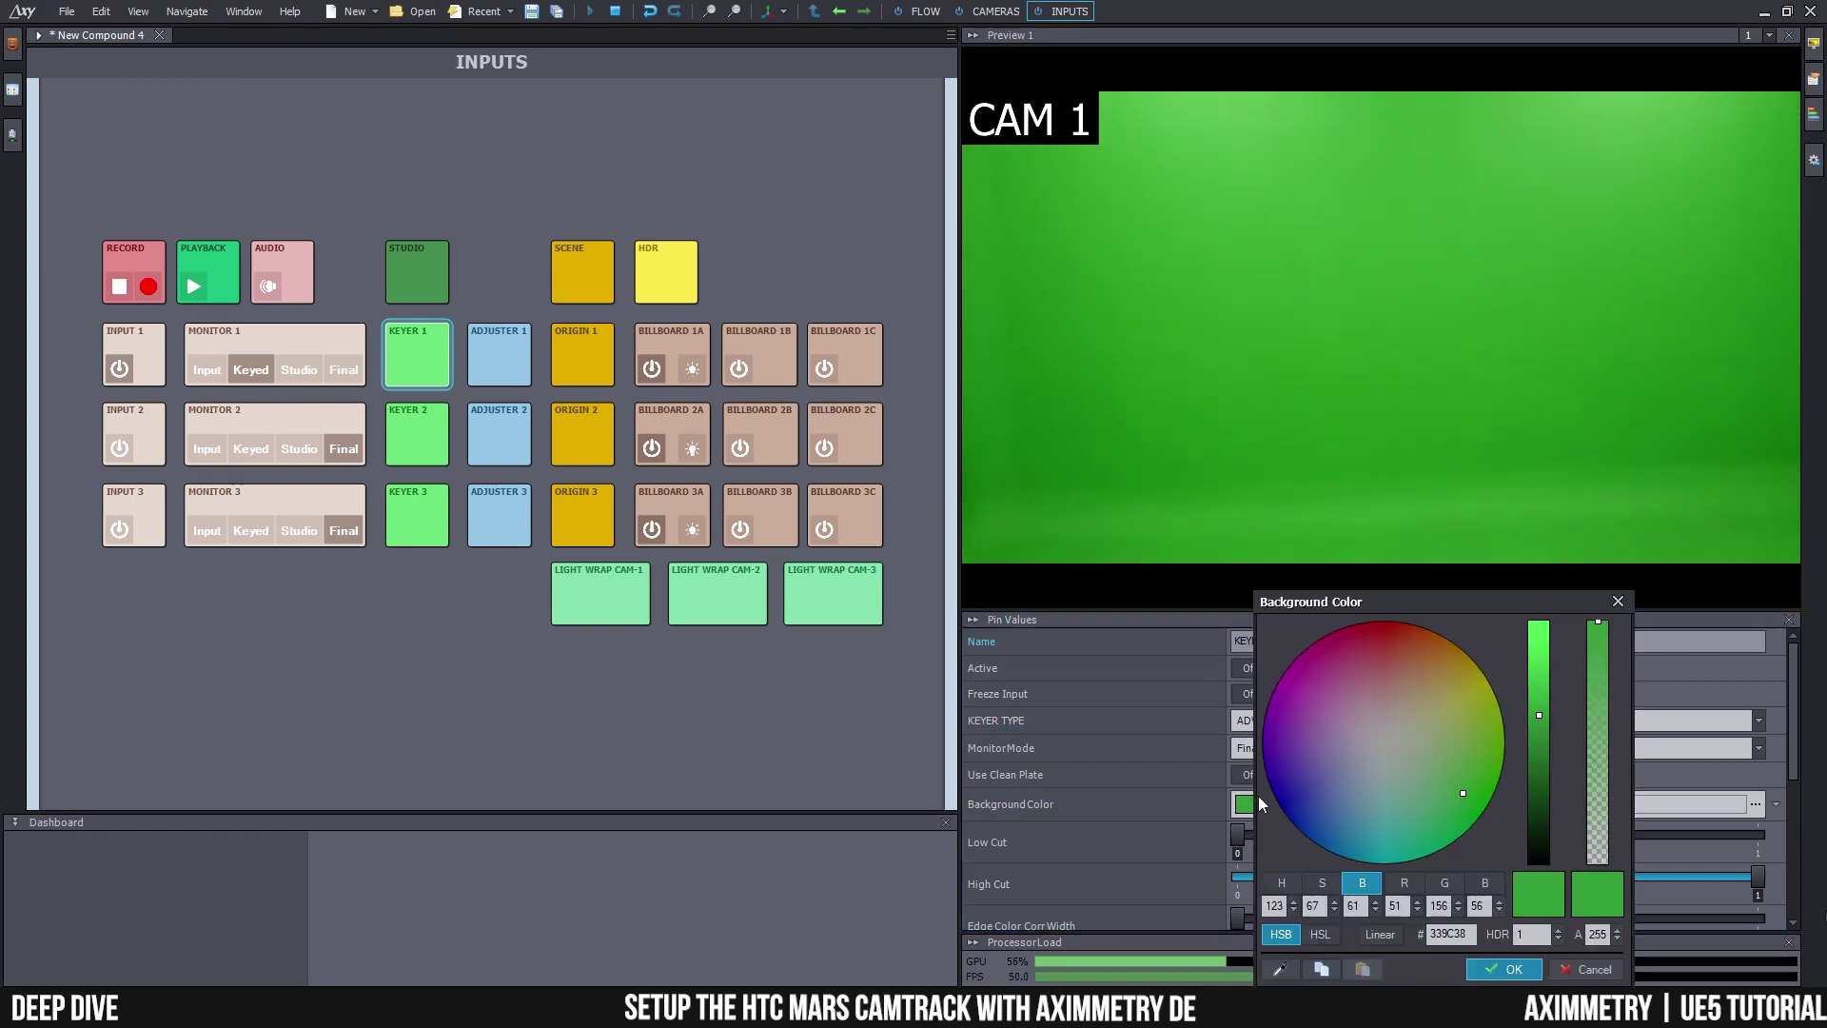
left_click_drag(1280, 969, 1059, 464)
left_click(1503, 968)
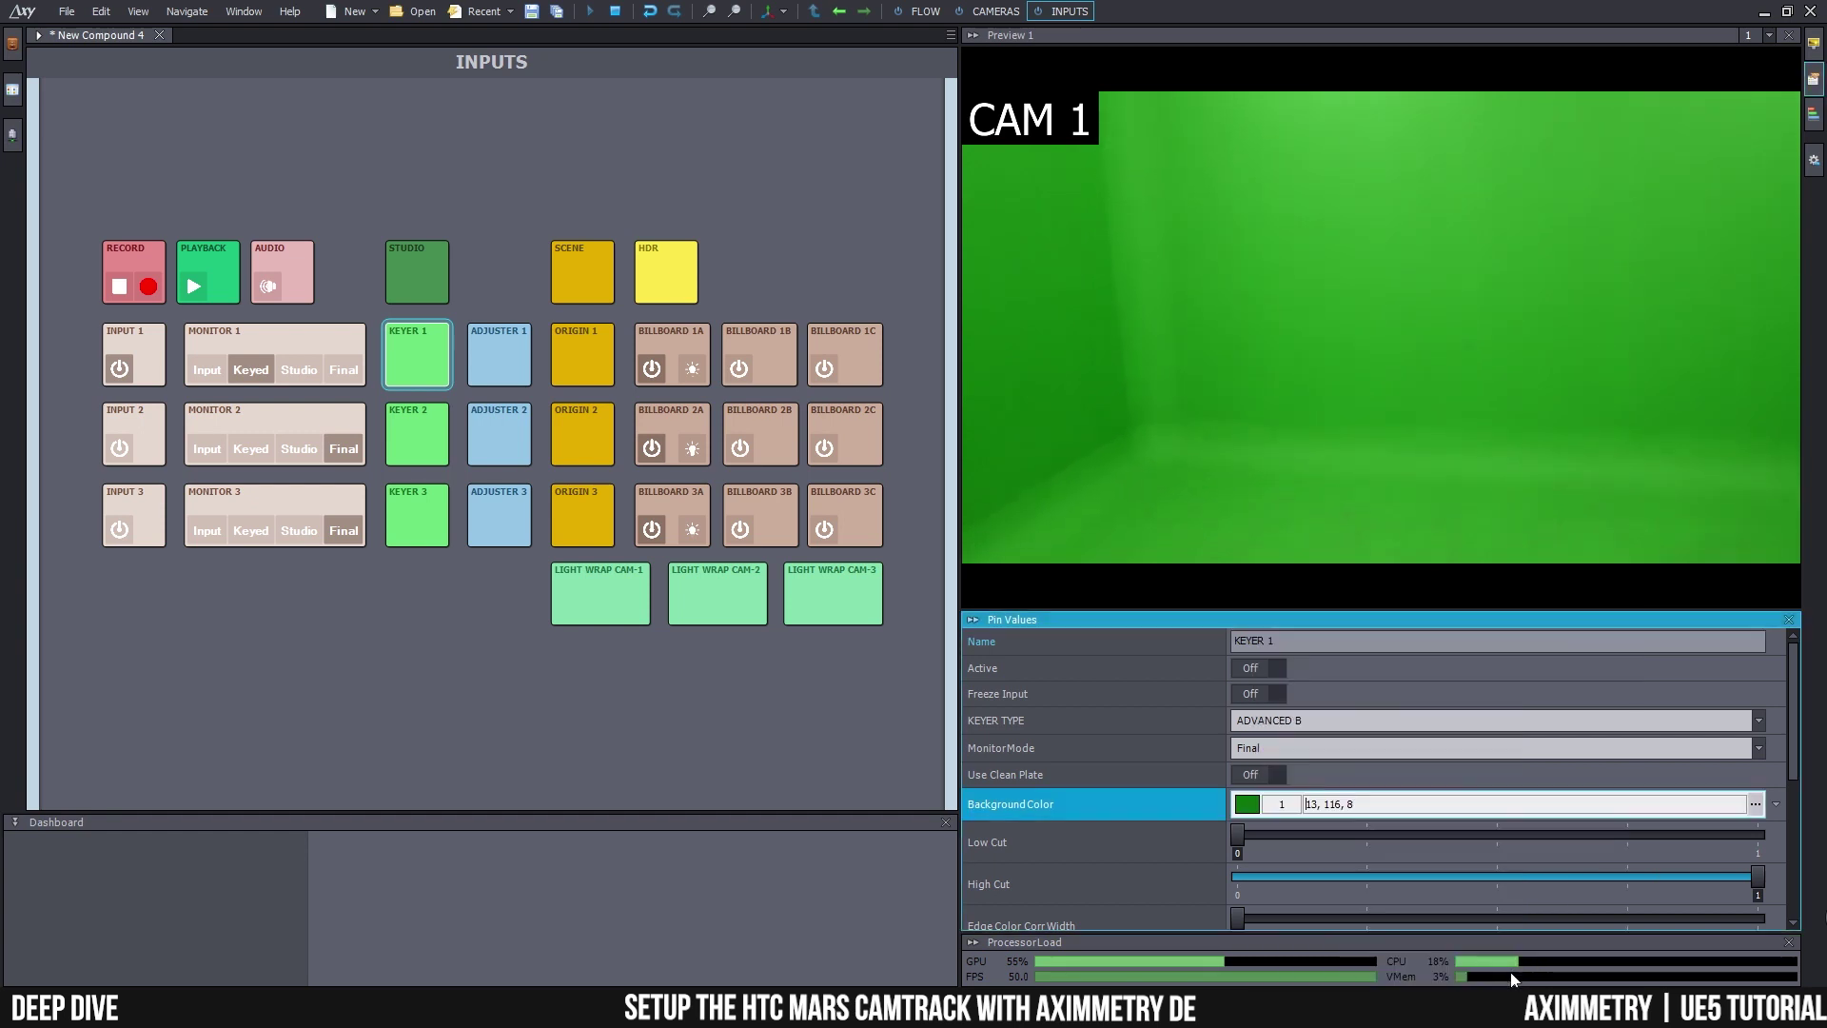
left_click(1255, 668)
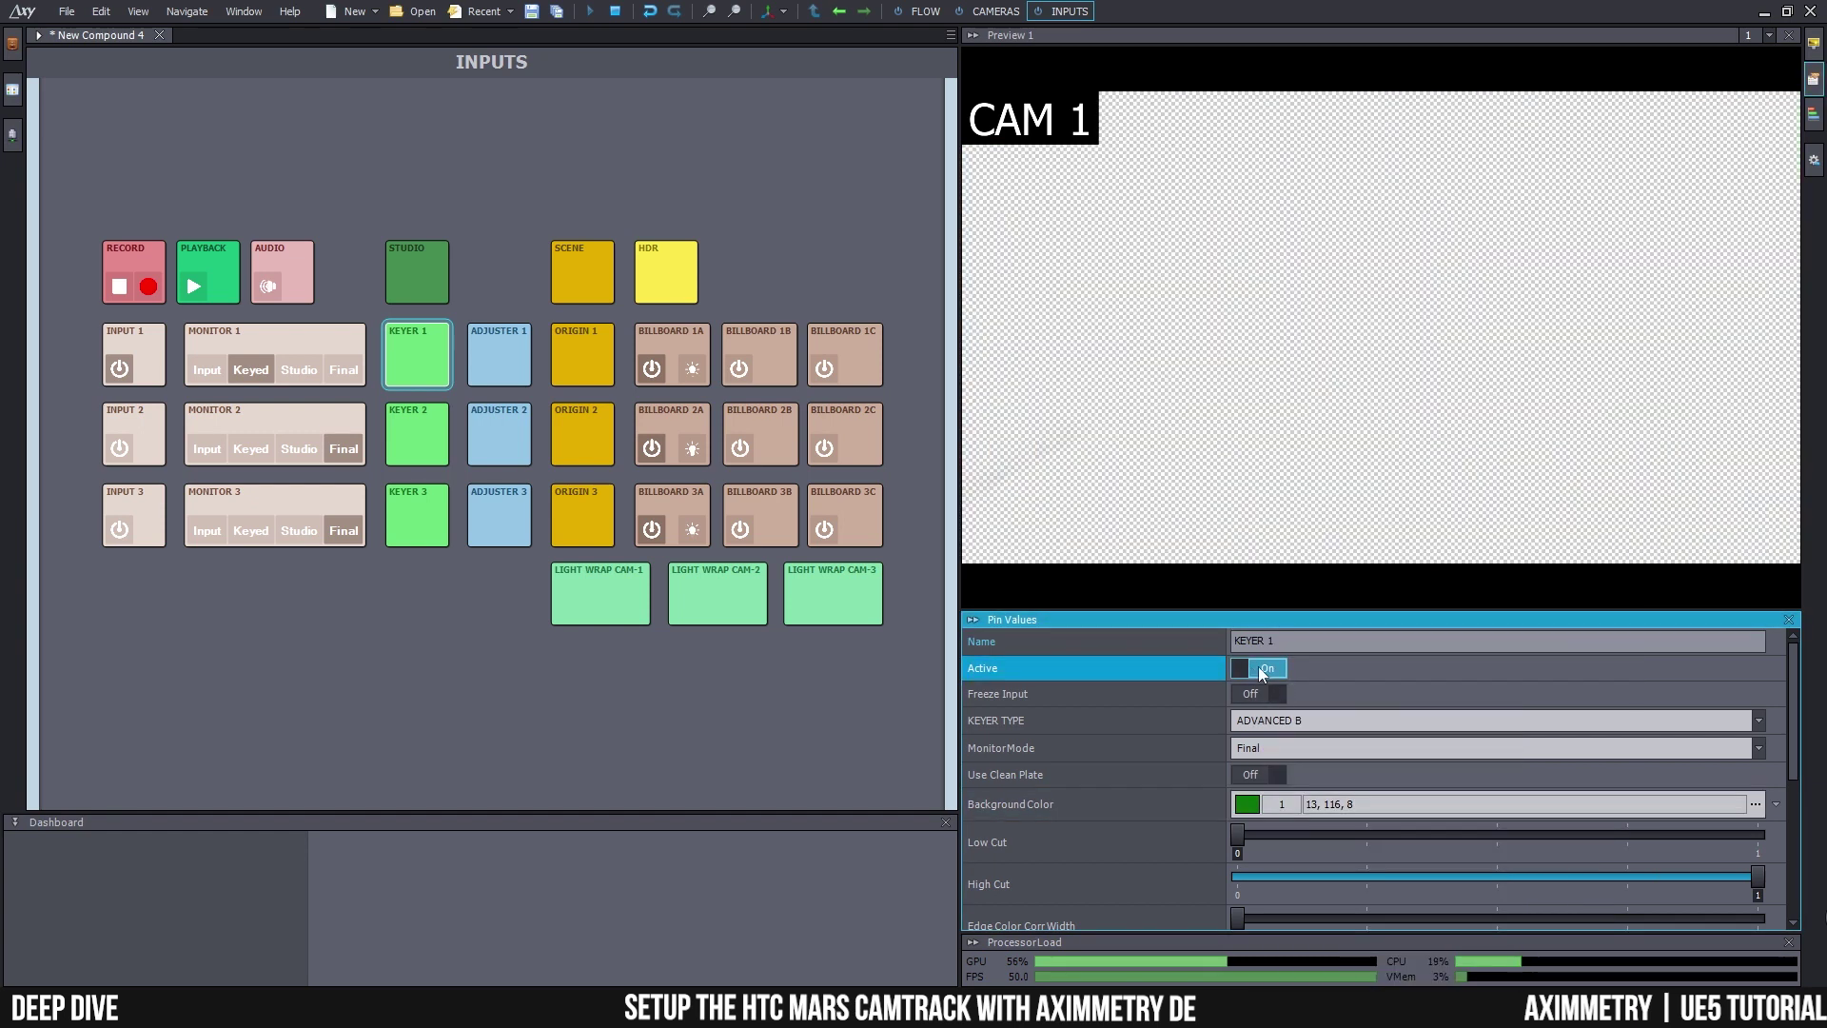
- Set KEYER 1's Low Cut to 0.24 and High Cut to 0.89, and return monitor 1 to Final view
scroll(1345, 848, "down", 1)
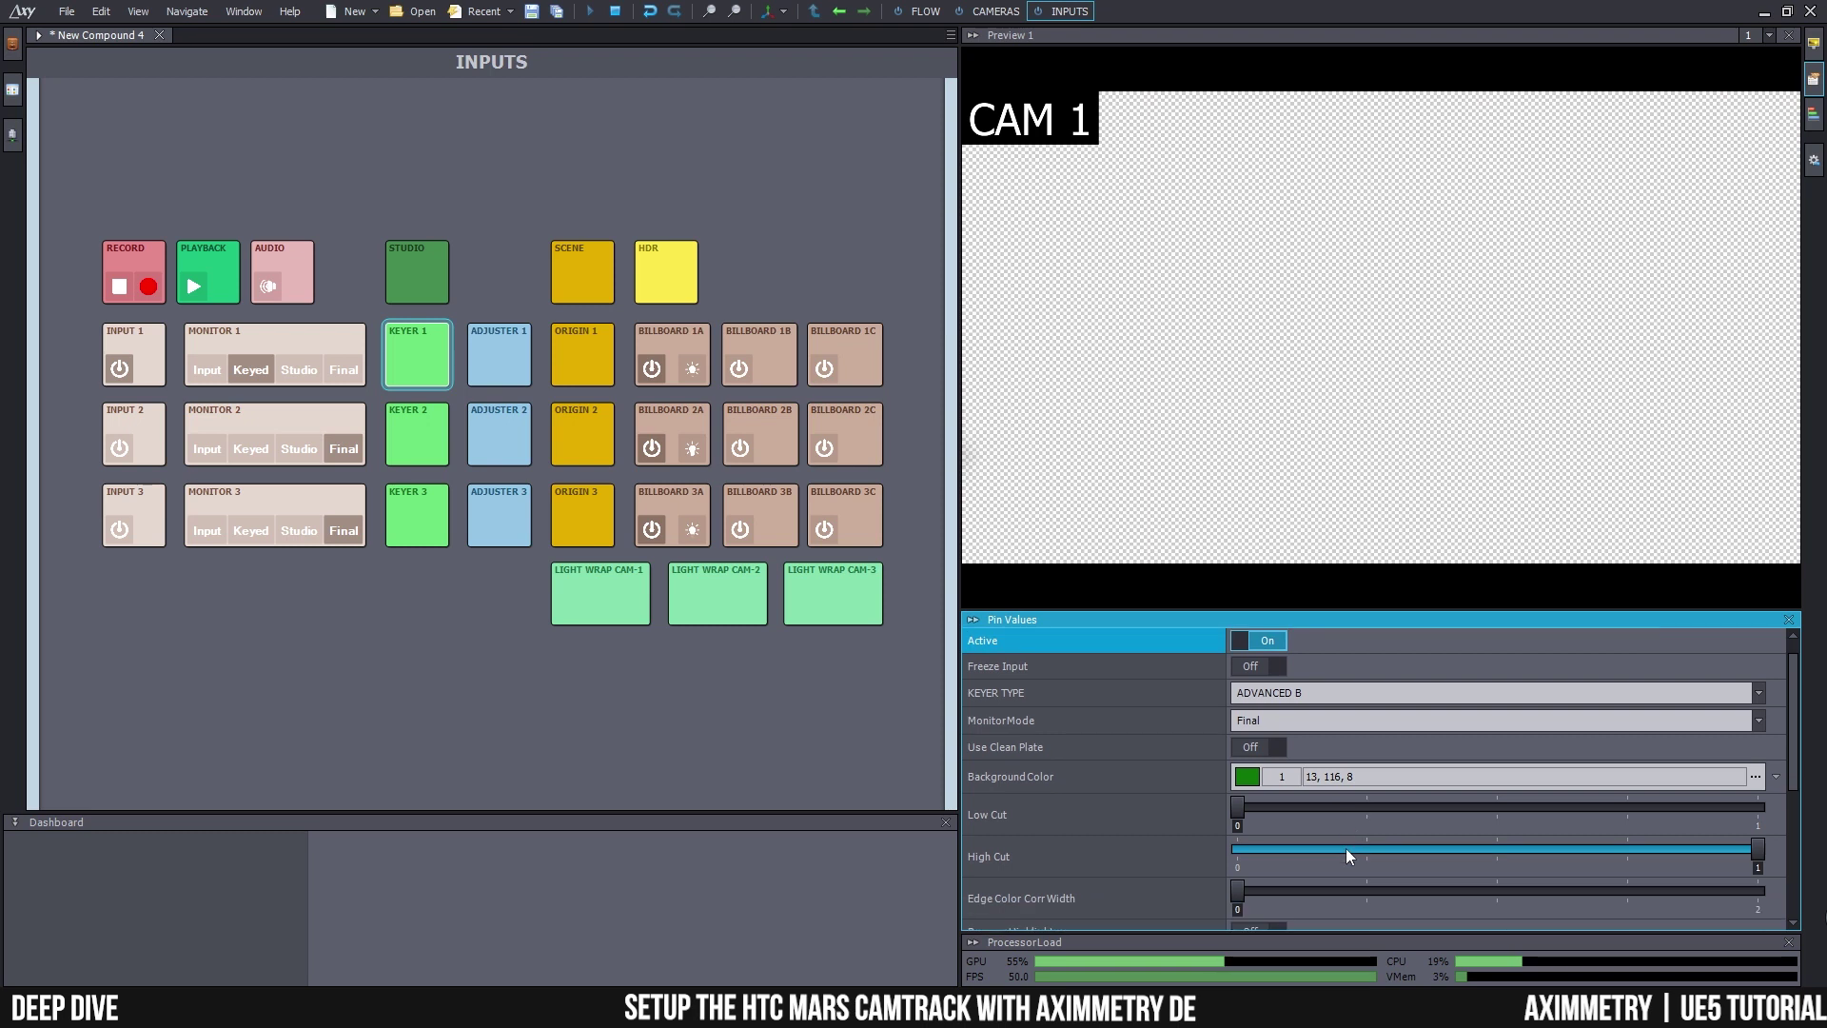
left_click_drag(1237, 806, 1365, 806)
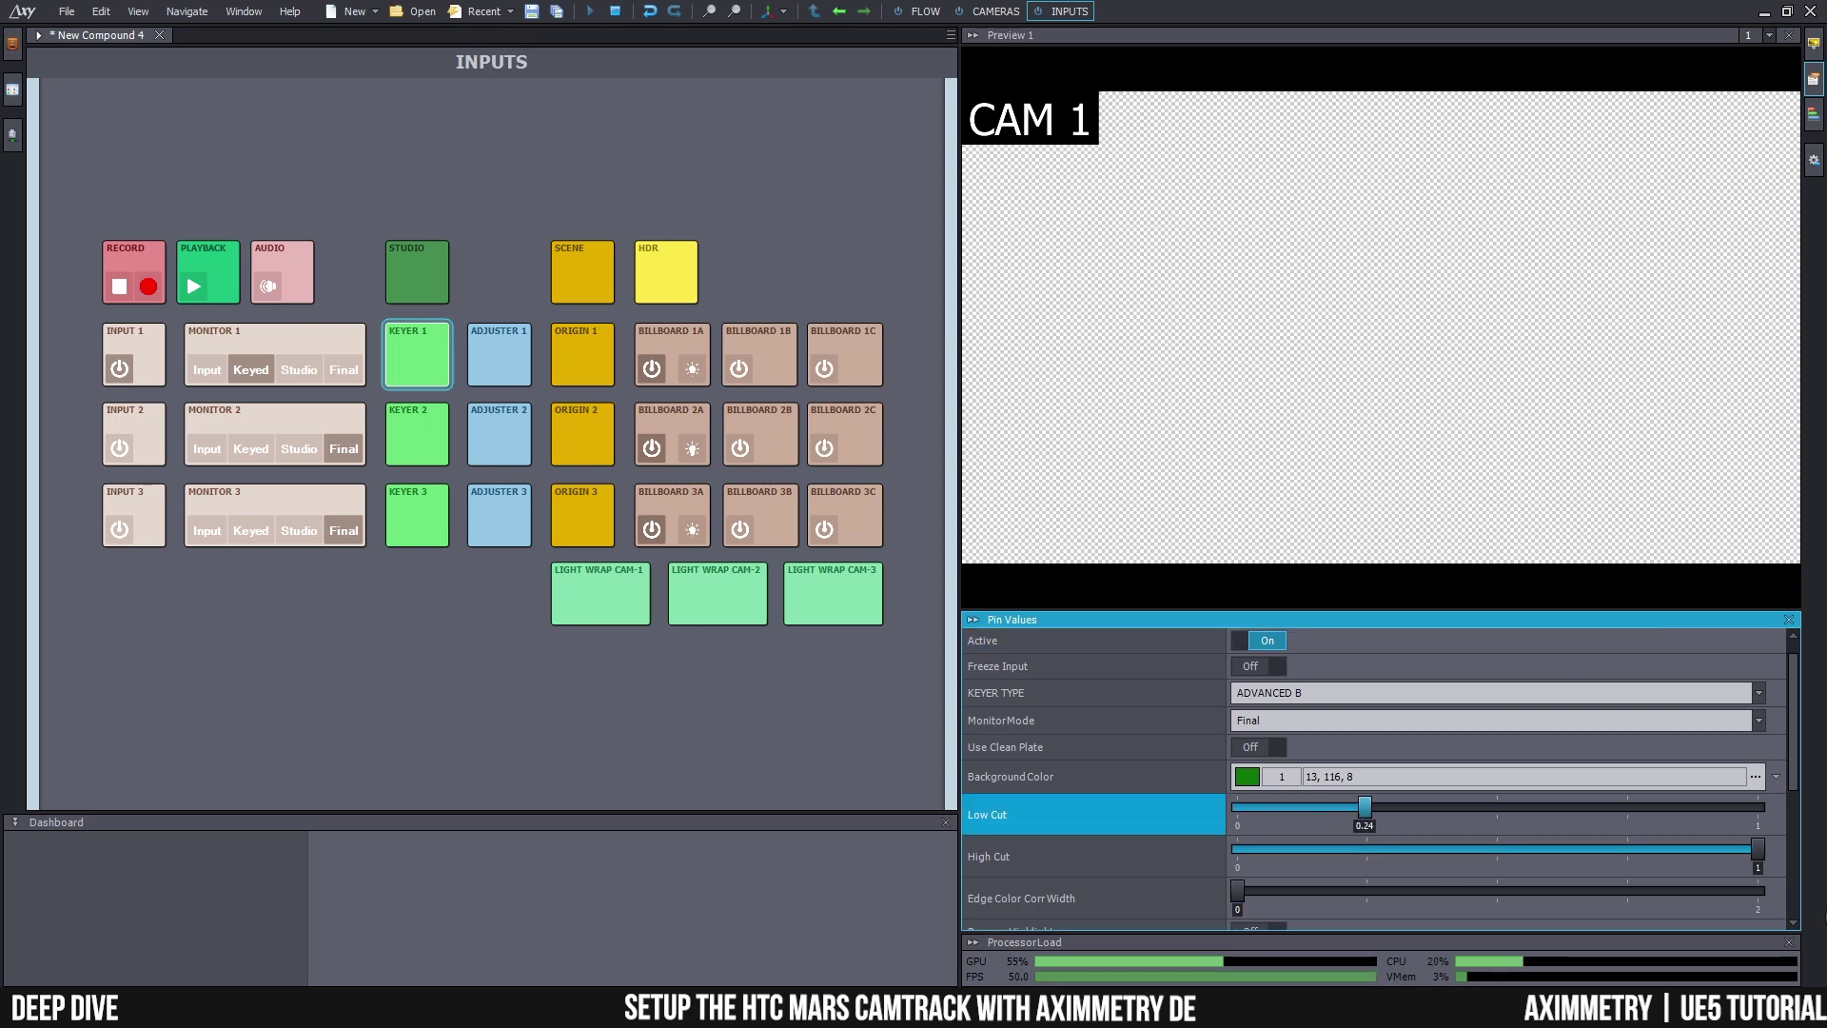
left_click_drag(1757, 849, 1703, 849)
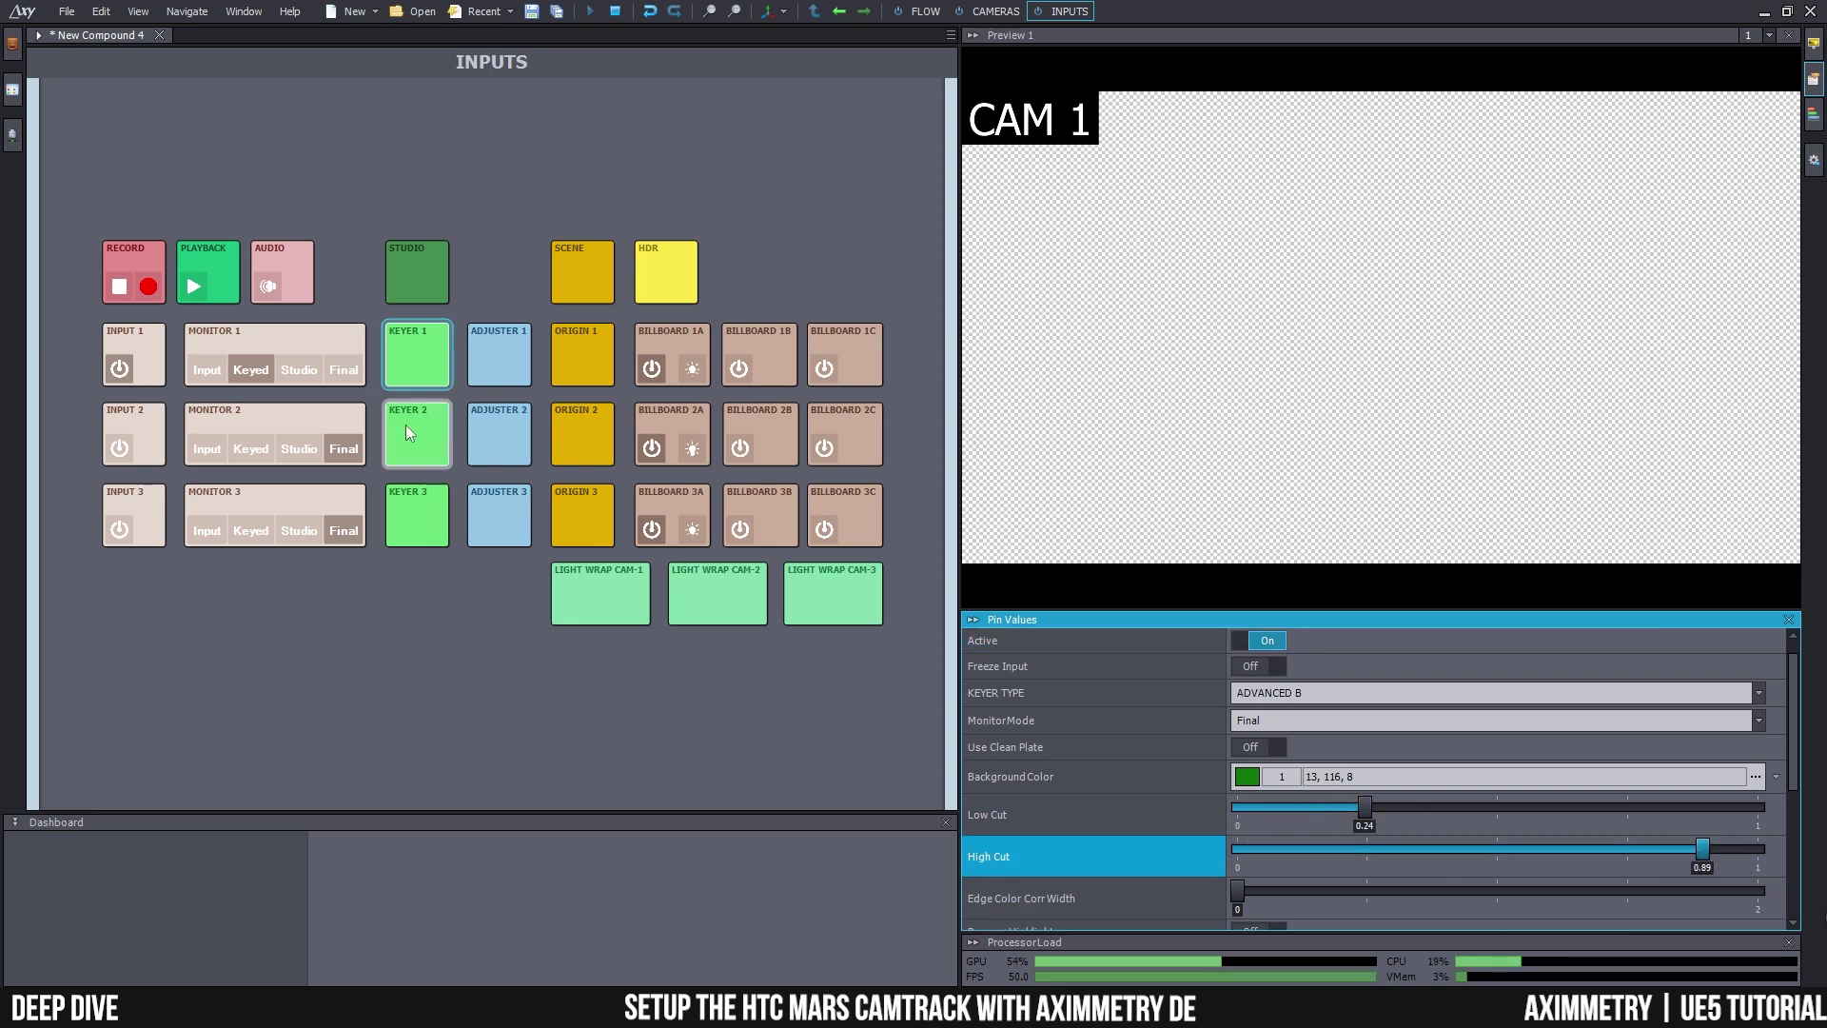
left_click(343, 370)
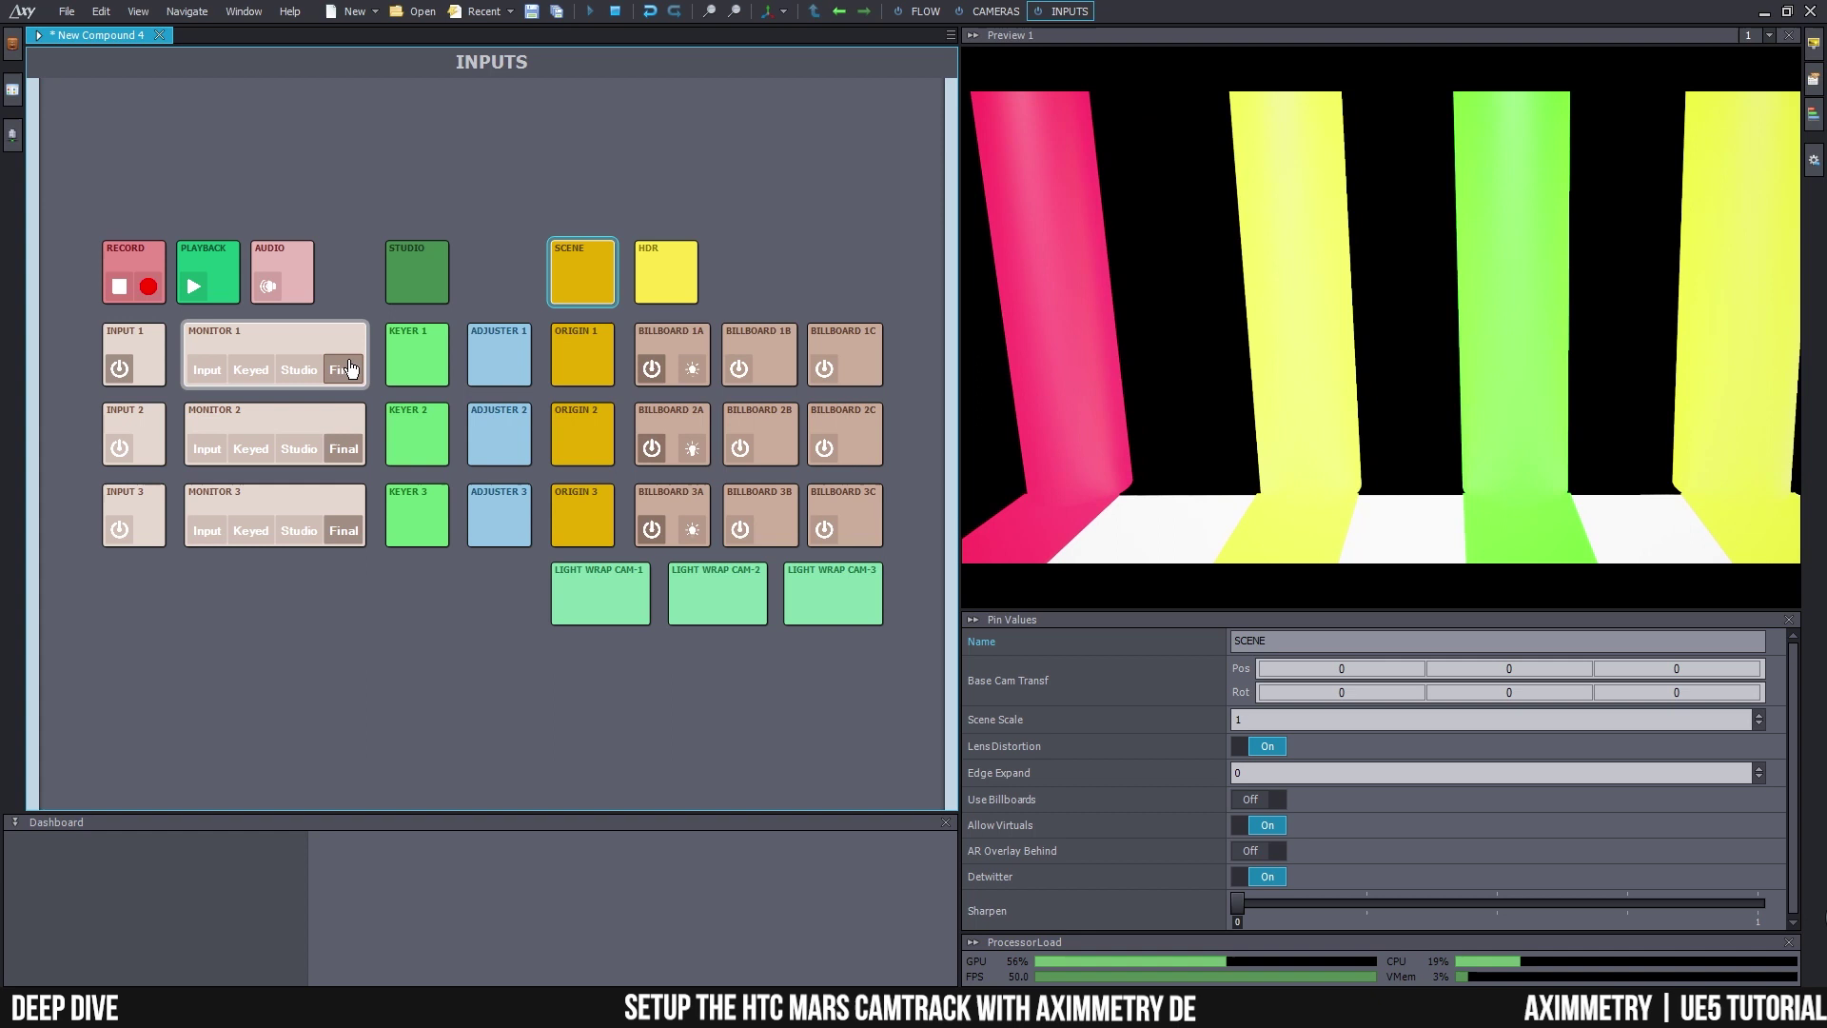
- In monitor 1's Studio view, set the studio's Green Floor to 3.5 to match the real green floor's front edge
left_click(299, 370)
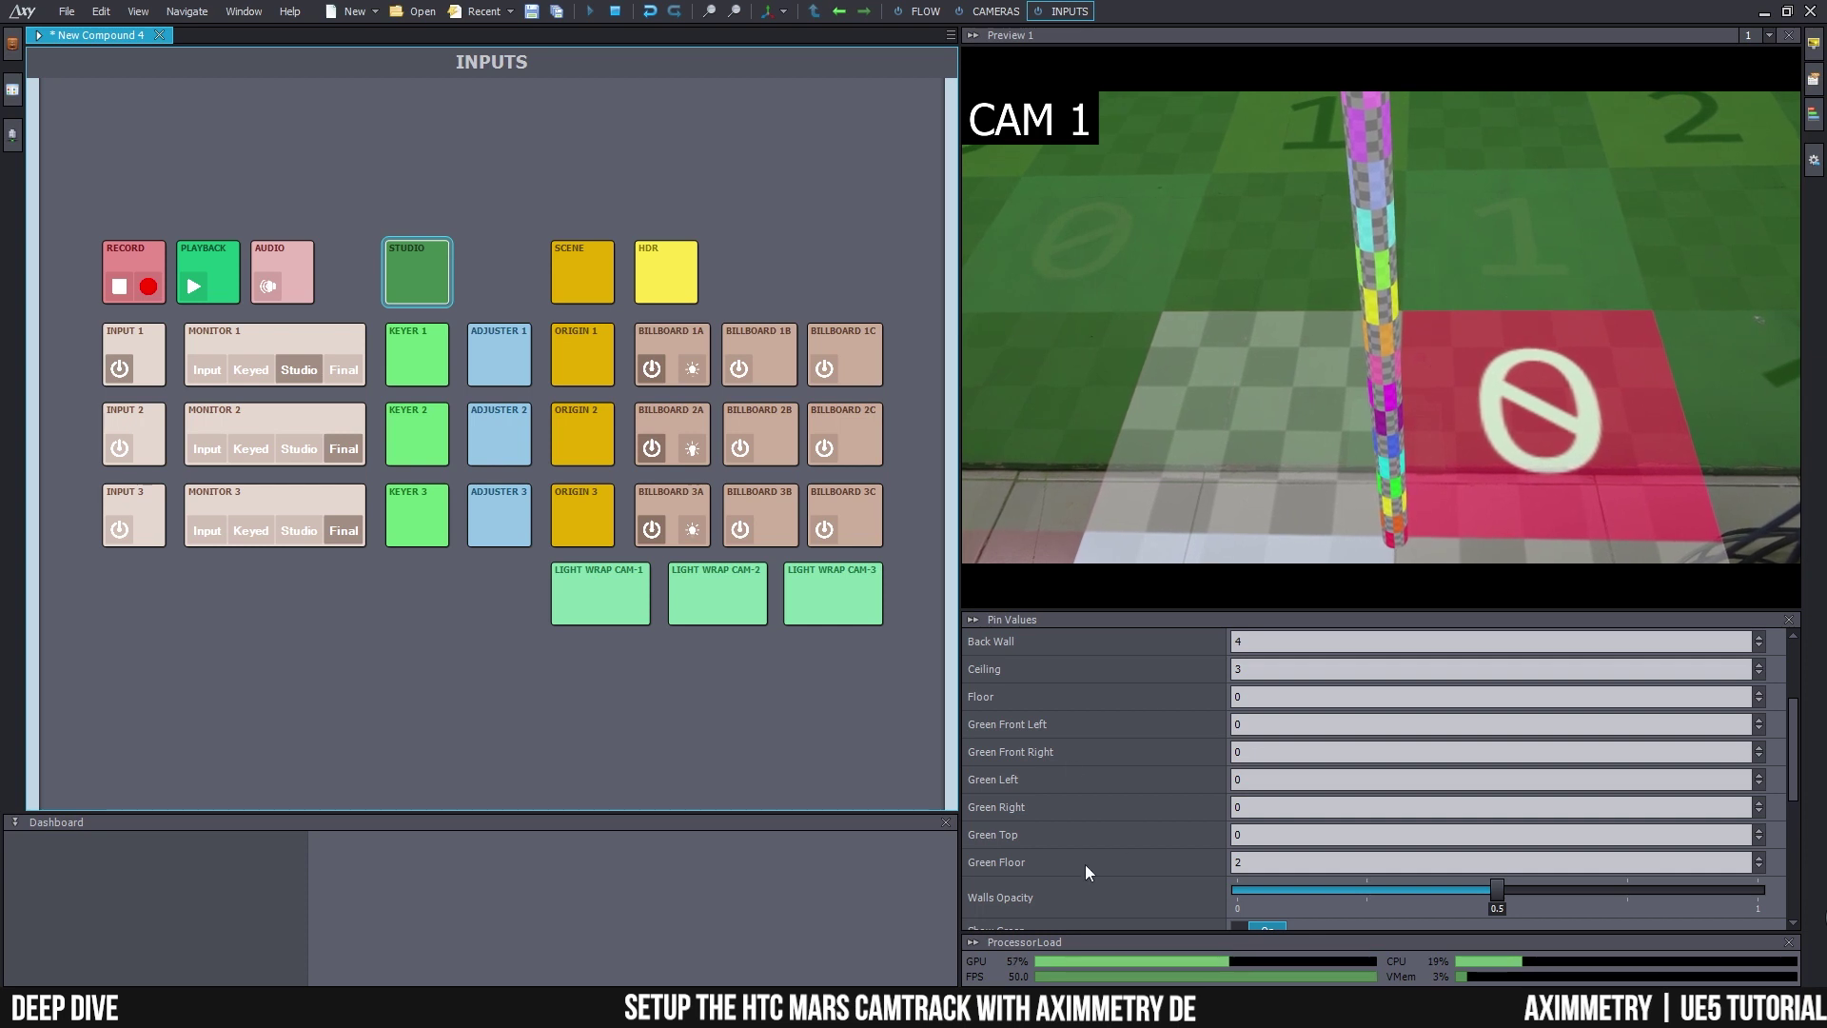
left_click(1109, 861)
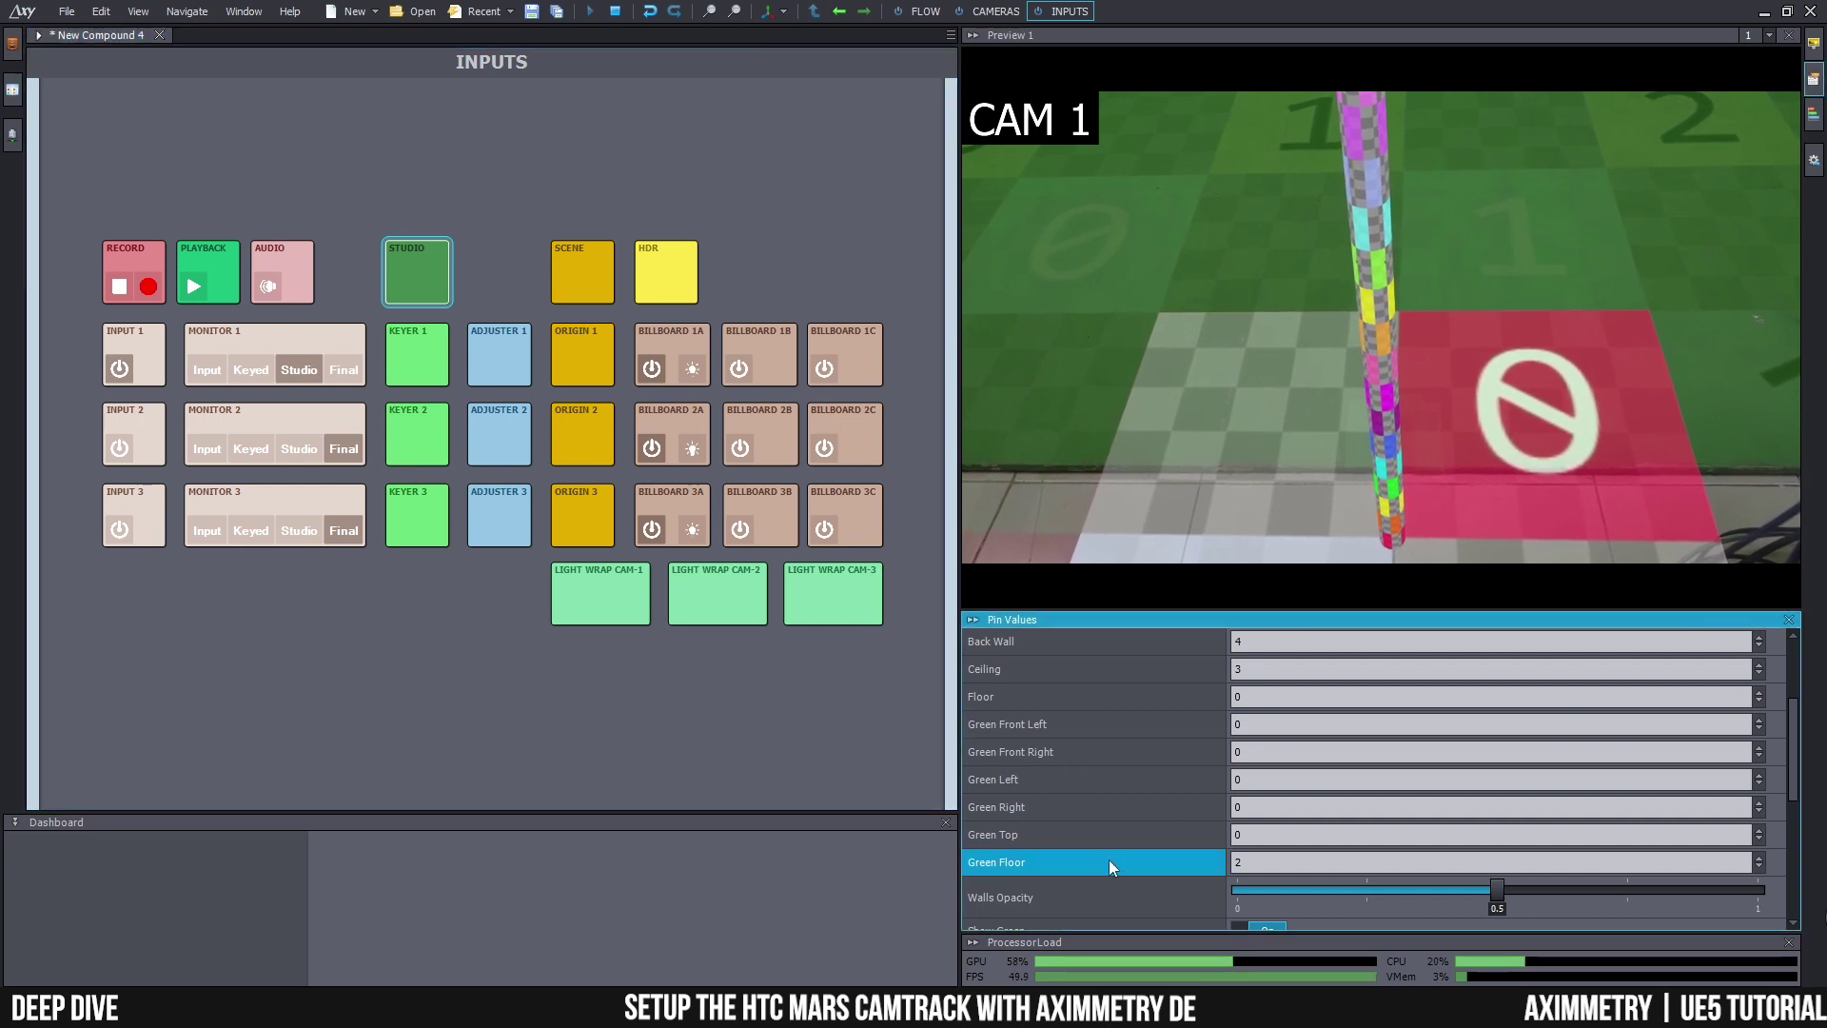
left_click(1239, 861)
left_click_drag(1758, 862, 1759, 784)
scroll(1494, 861, "down", 2)
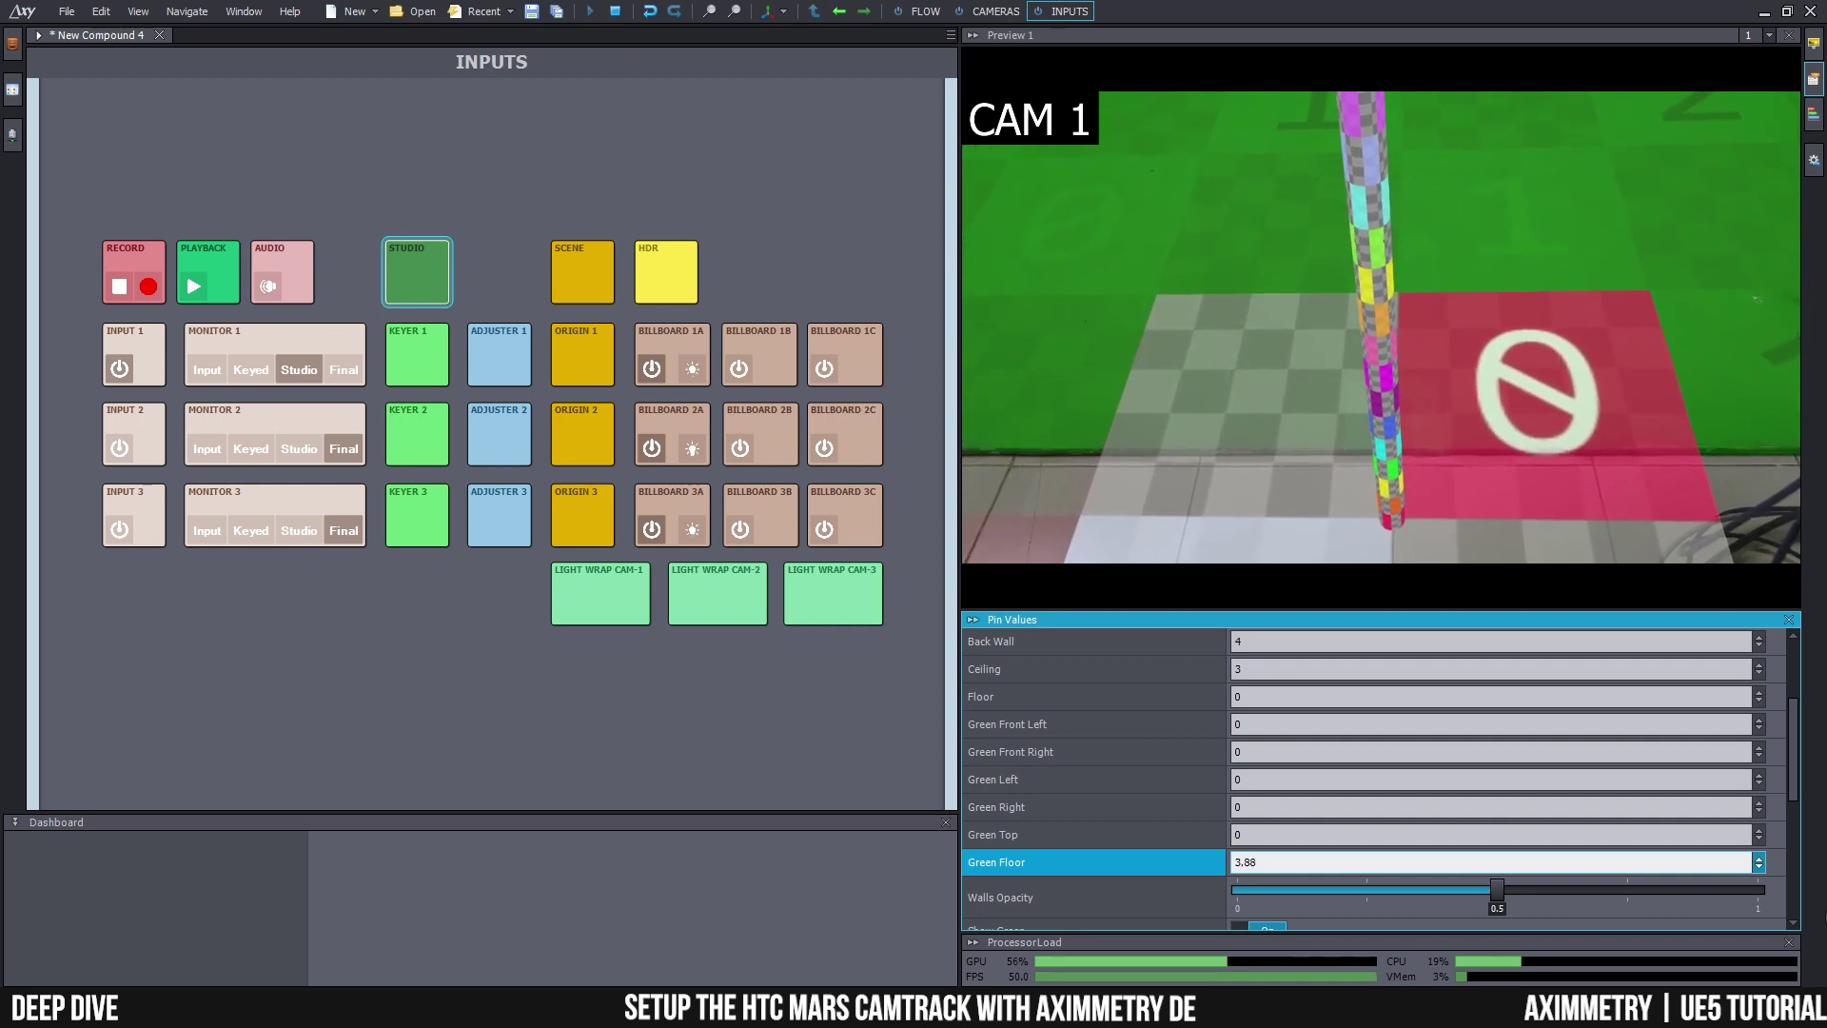
scroll(1494, 861, "down", 3)
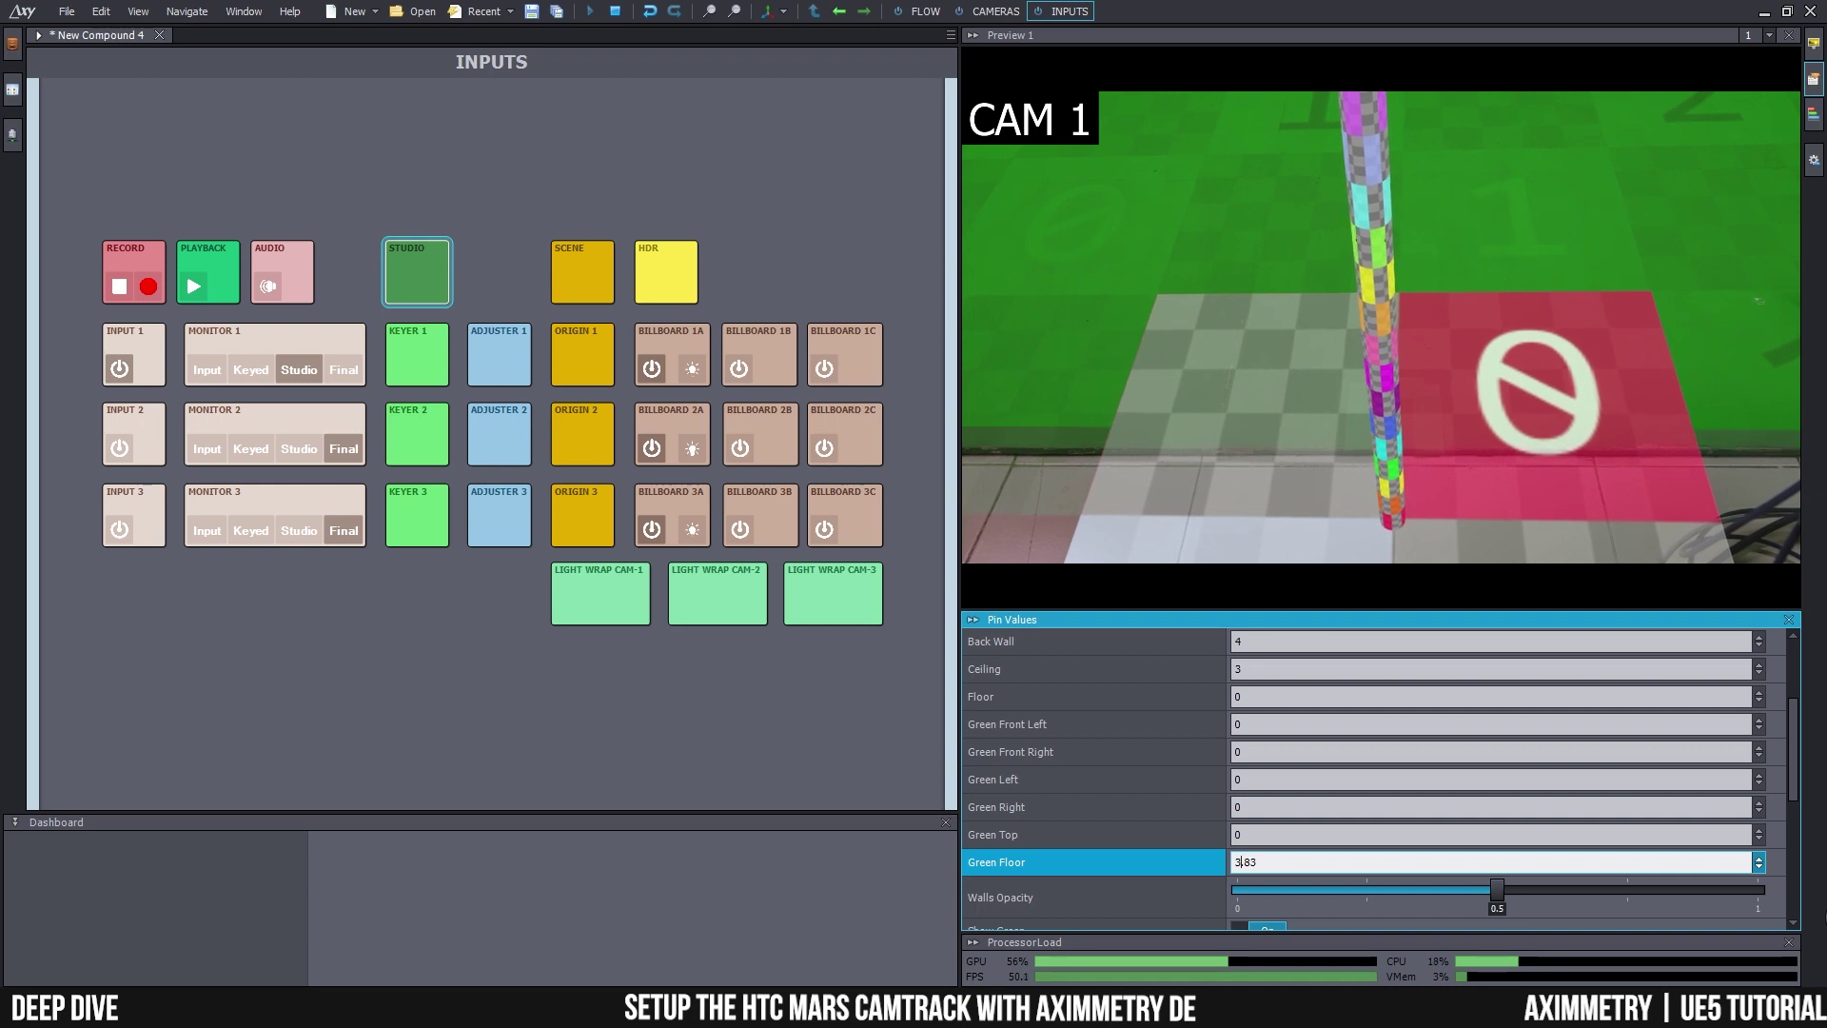
scroll(1494, 861, "down", 20)
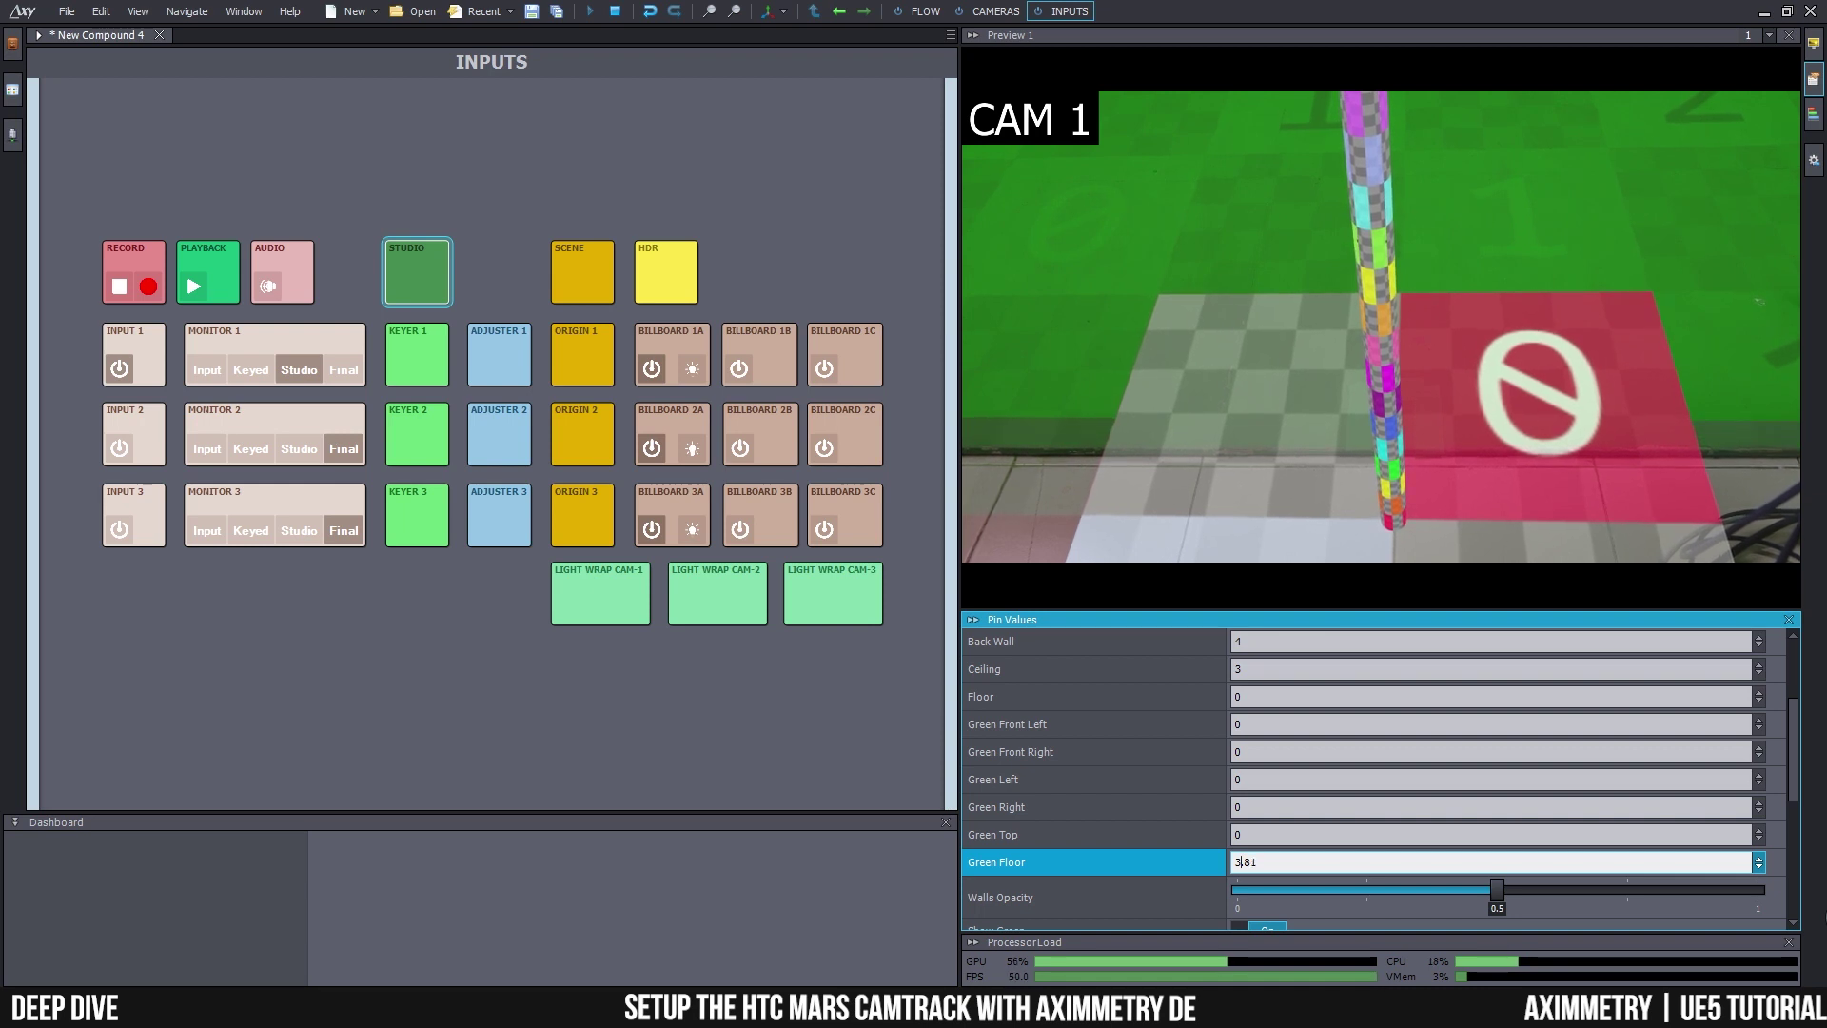
scroll(1239, 862, "down", 12)
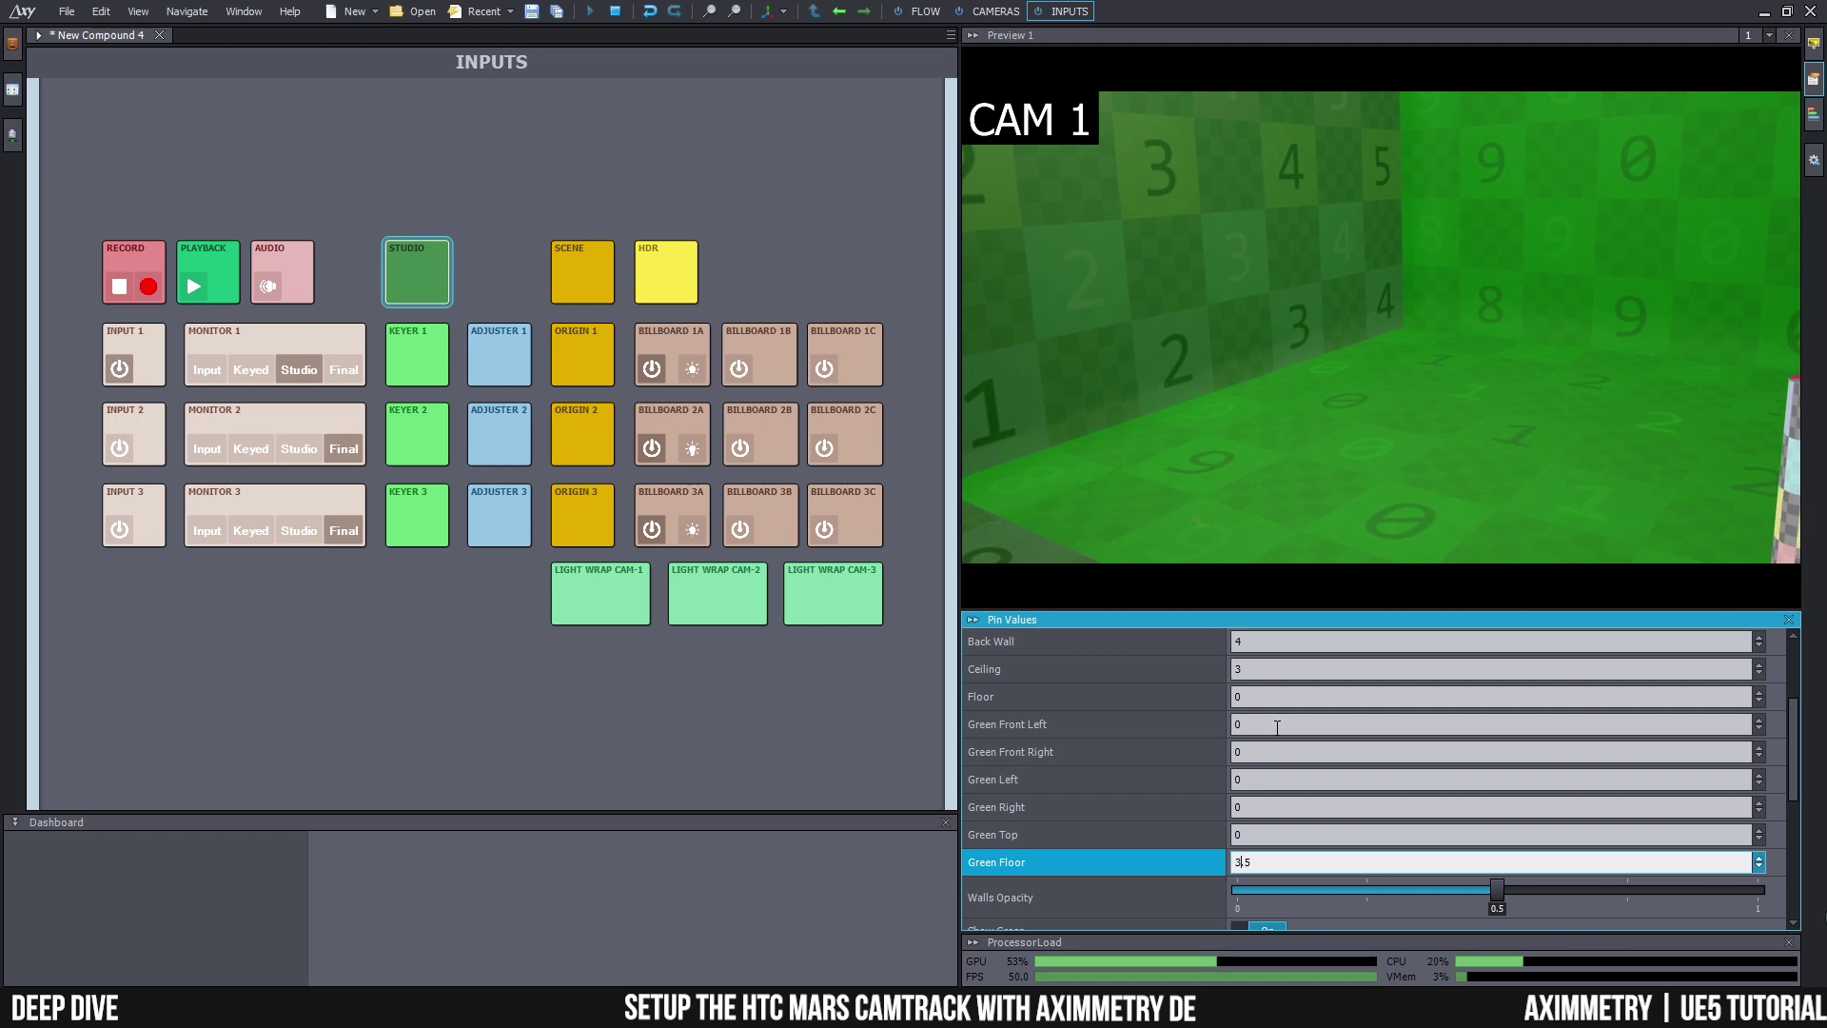
- Set the studio's Green Left to 3.51 to match the real green screen's side wall
mouse_move(1277, 726)
left_mouse_down()
mouse_move(1277, 708)
mouse_move(1277, 726)
left_mouse_up()
key("ctrl+z")
left_click(1272, 779)
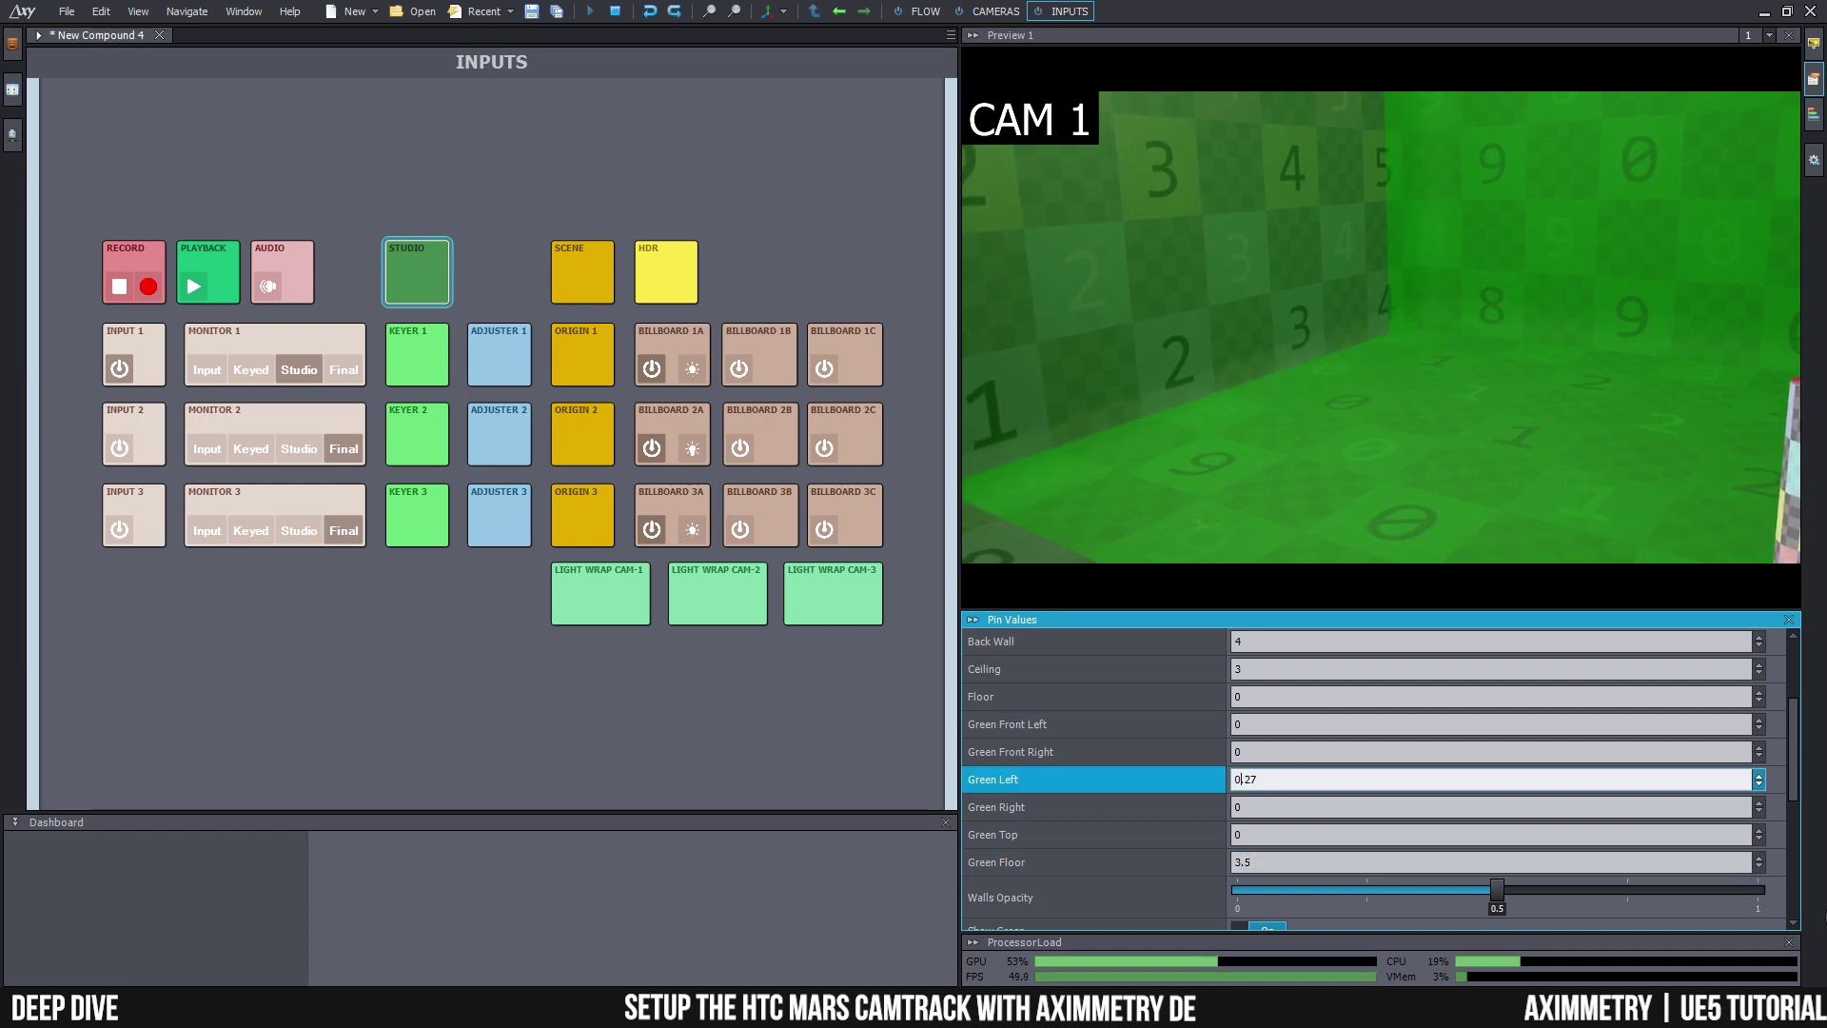
type("2.32")
left_click_drag(1272, 779, 1272, 666)
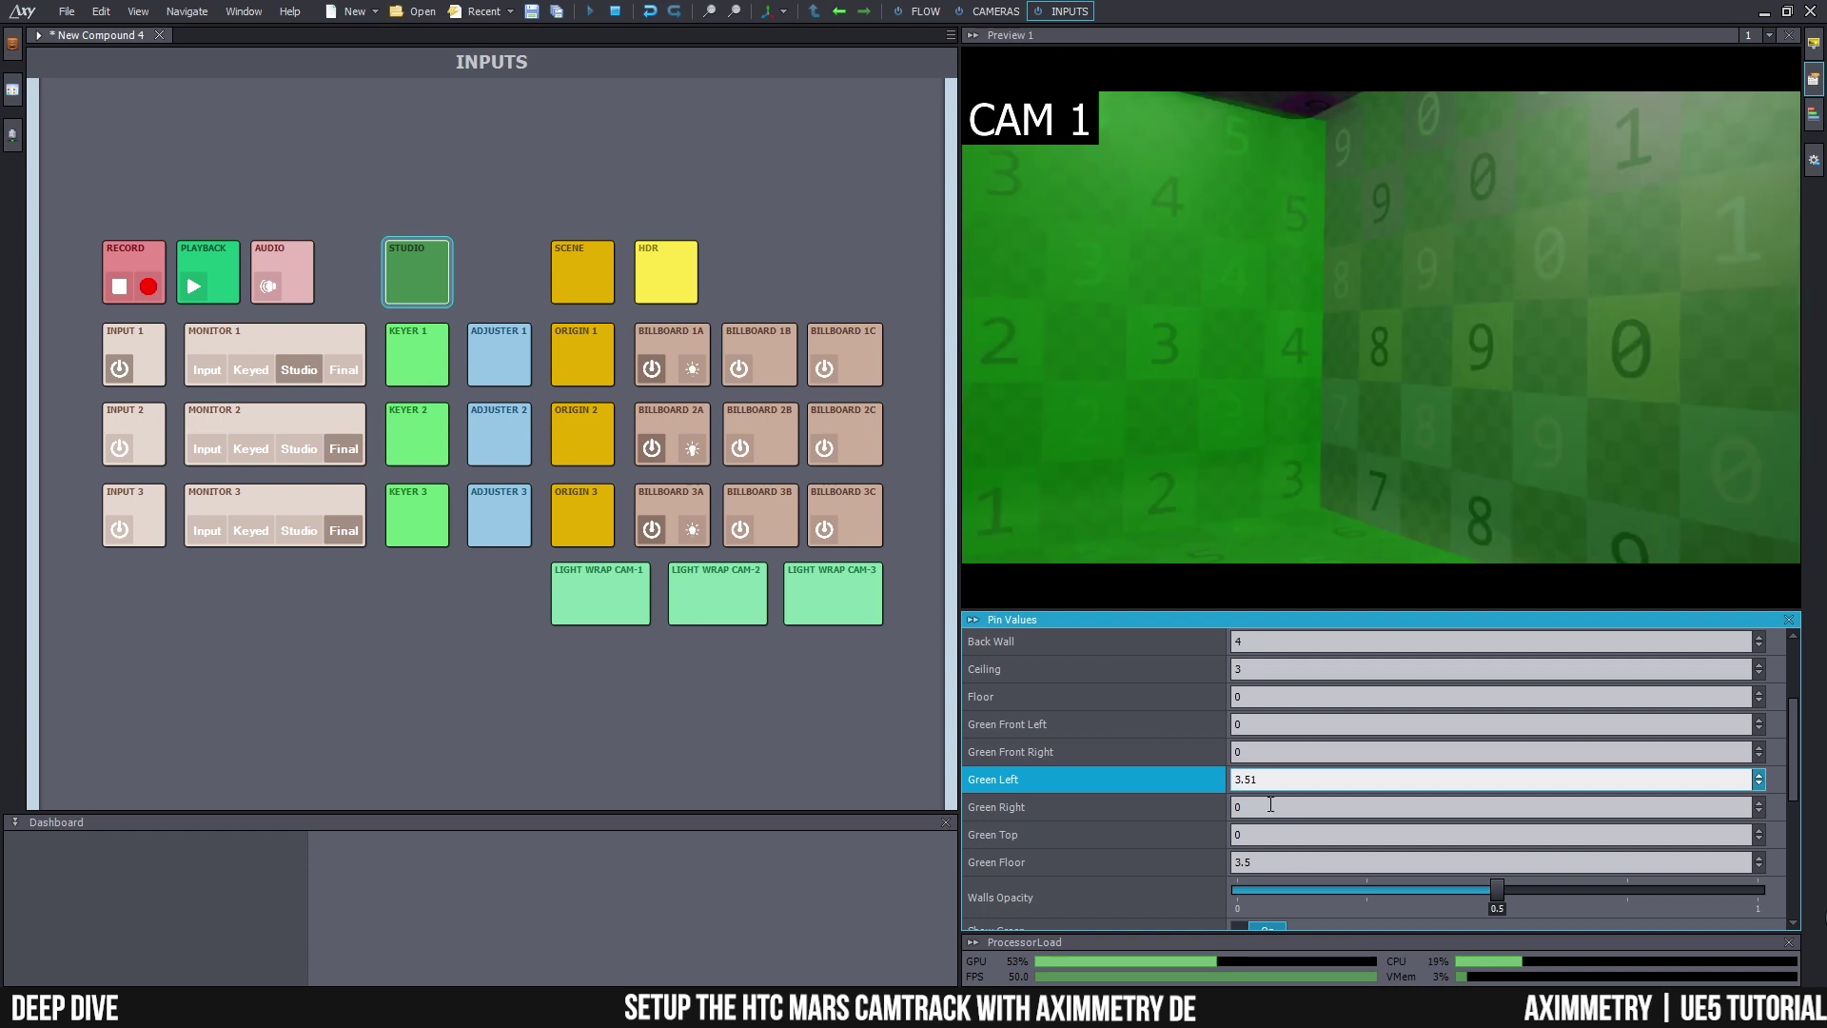
- Adjust the studio's Green Right and Green Top to match the real green screen's edges
left_click_drag(1264, 807, 1265, 582)
left_click_drag(1243, 835, 1243, 793)
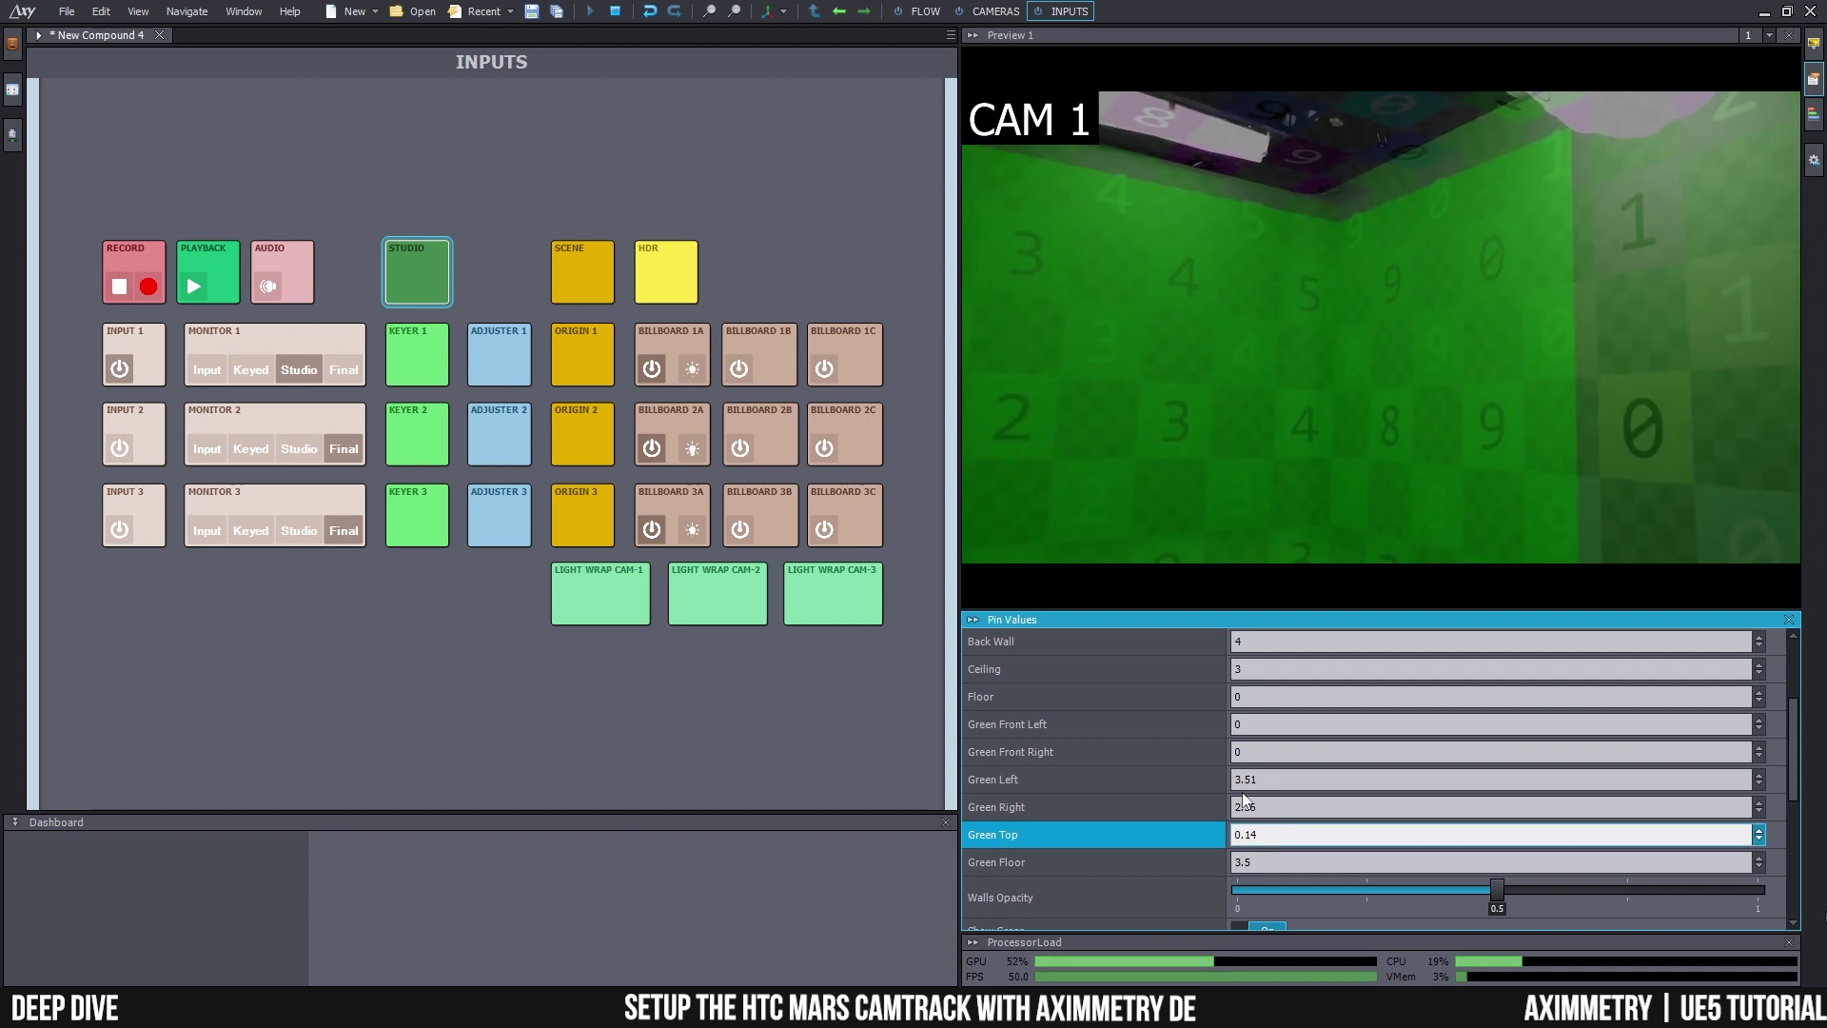
key("Left")
key("Left")
key("Left")
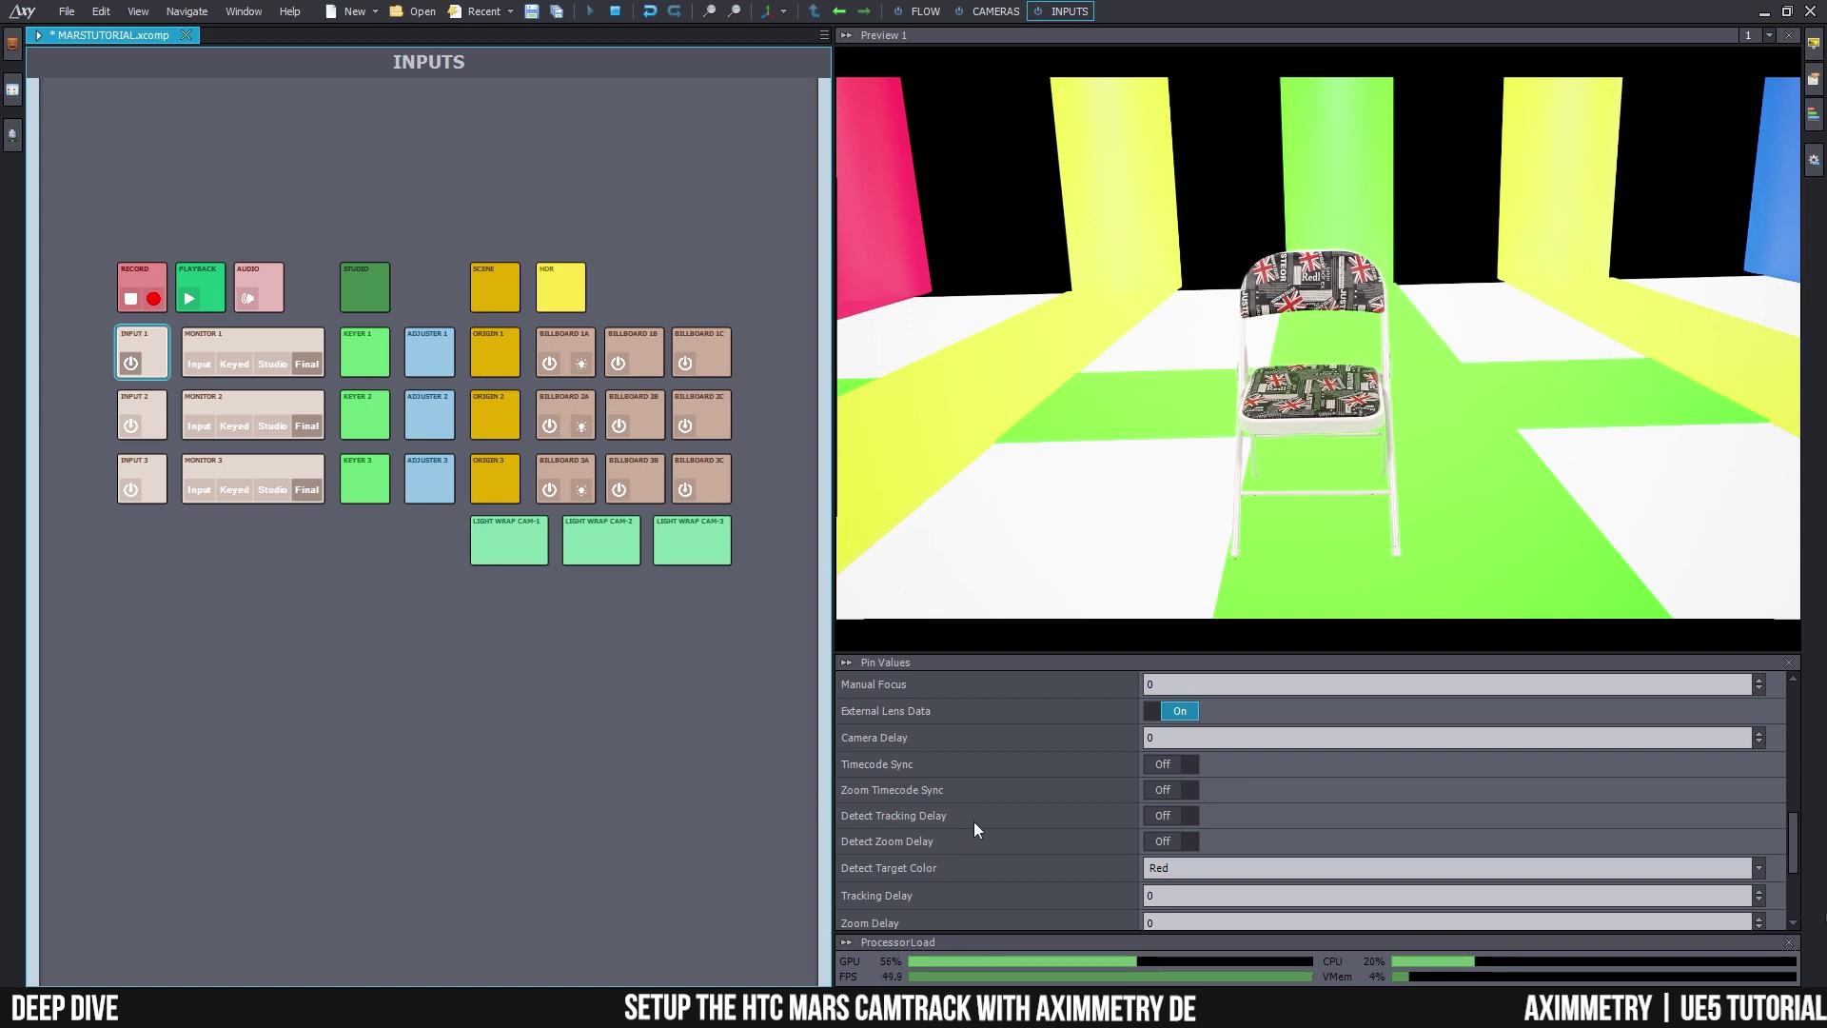
- Turn on the SDI on-screen display for the cameras
scroll(974, 820, "up", 10)
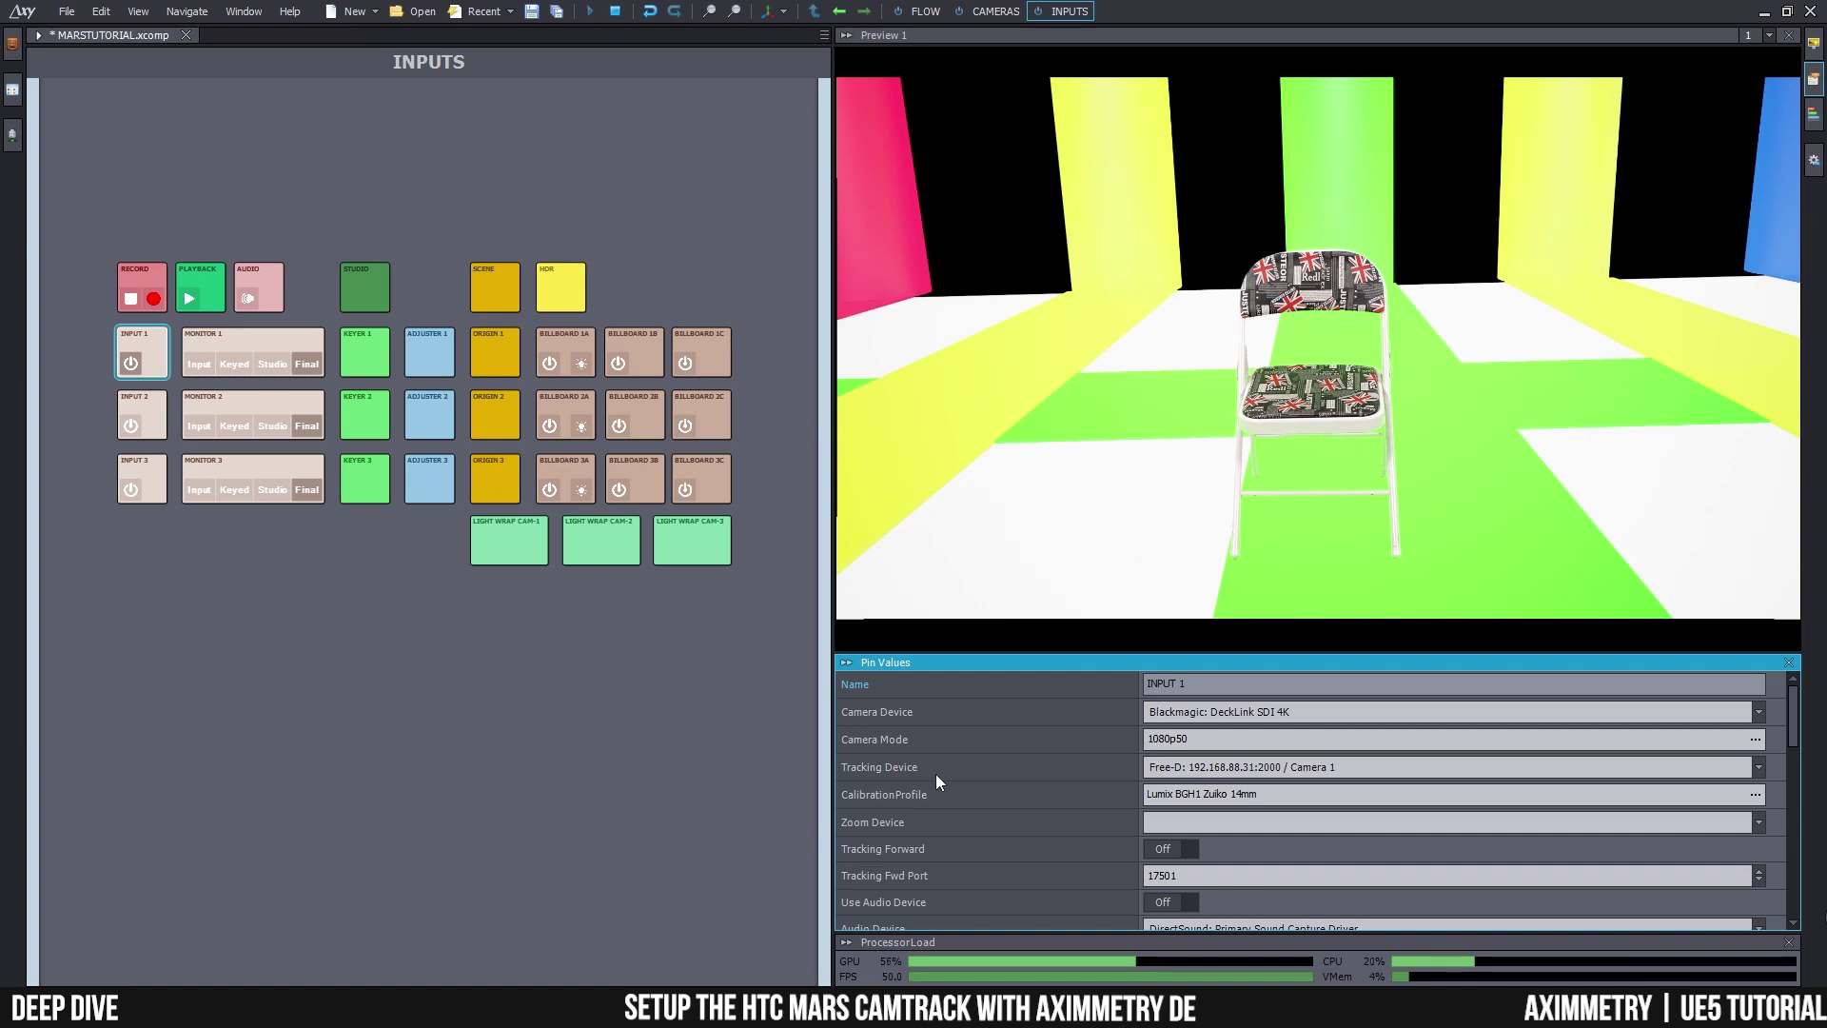
left_click(990, 11)
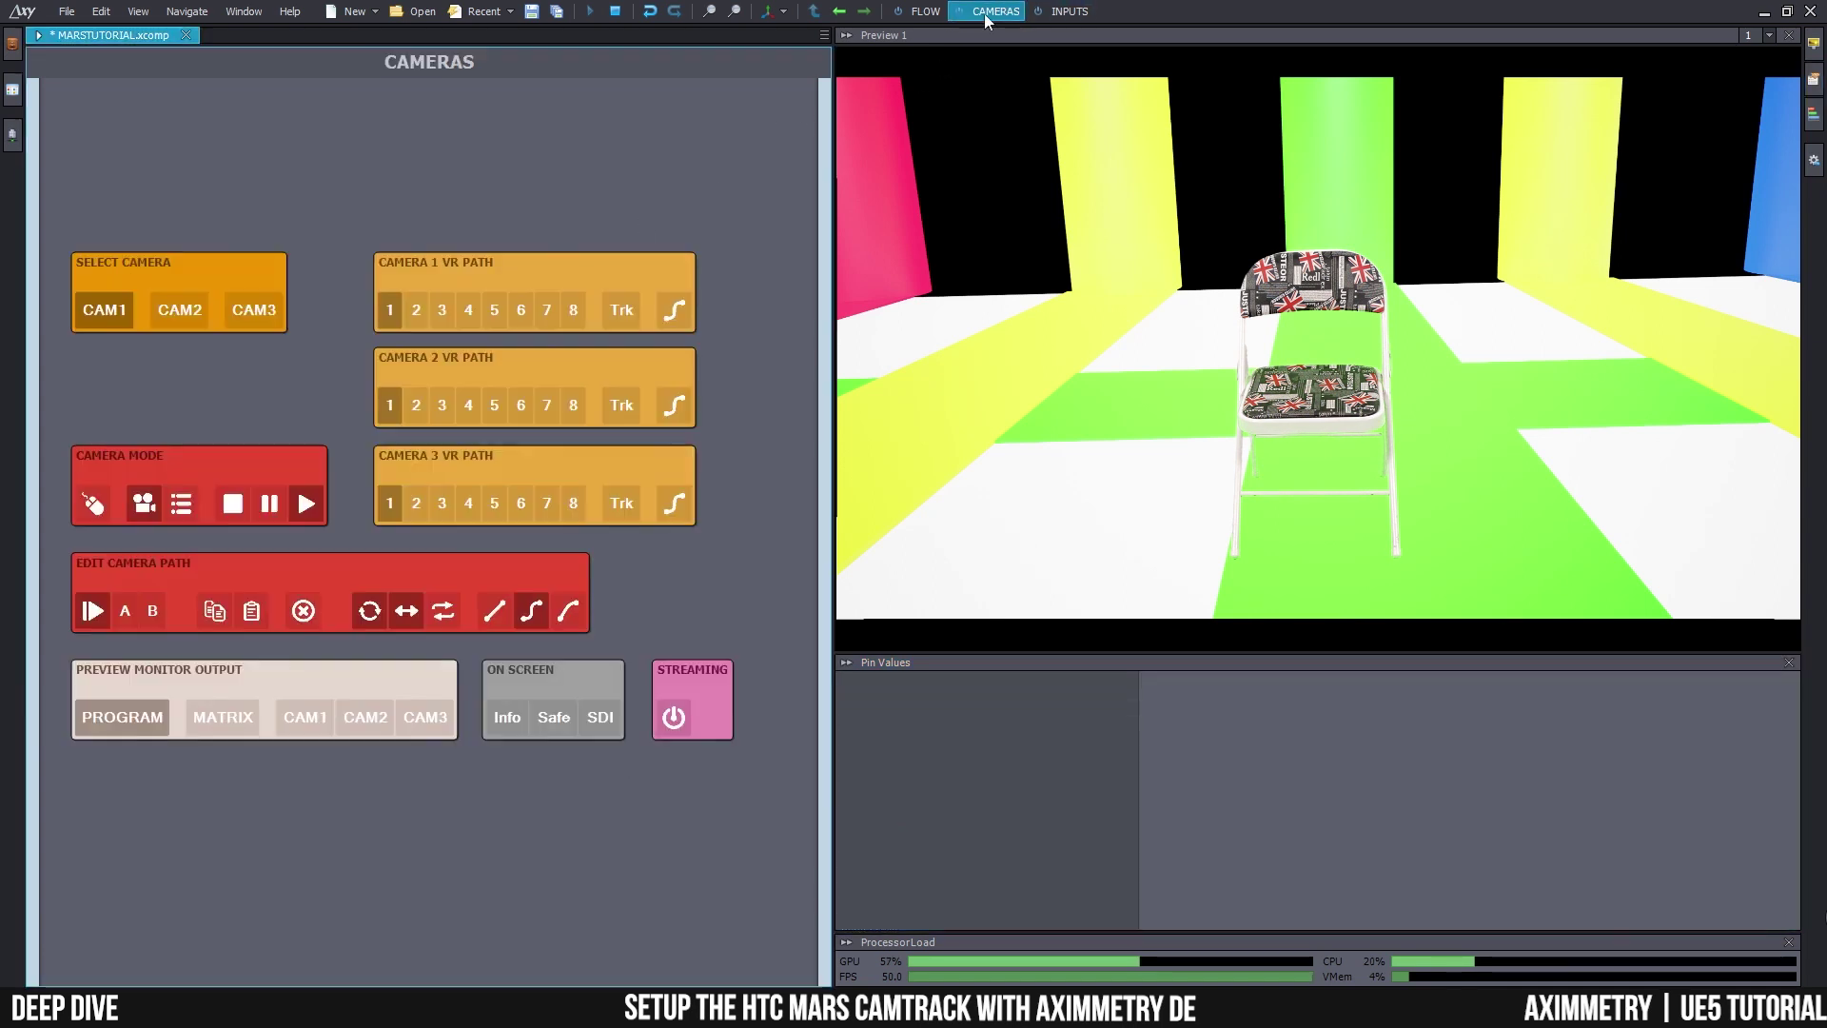
left_click(598, 723)
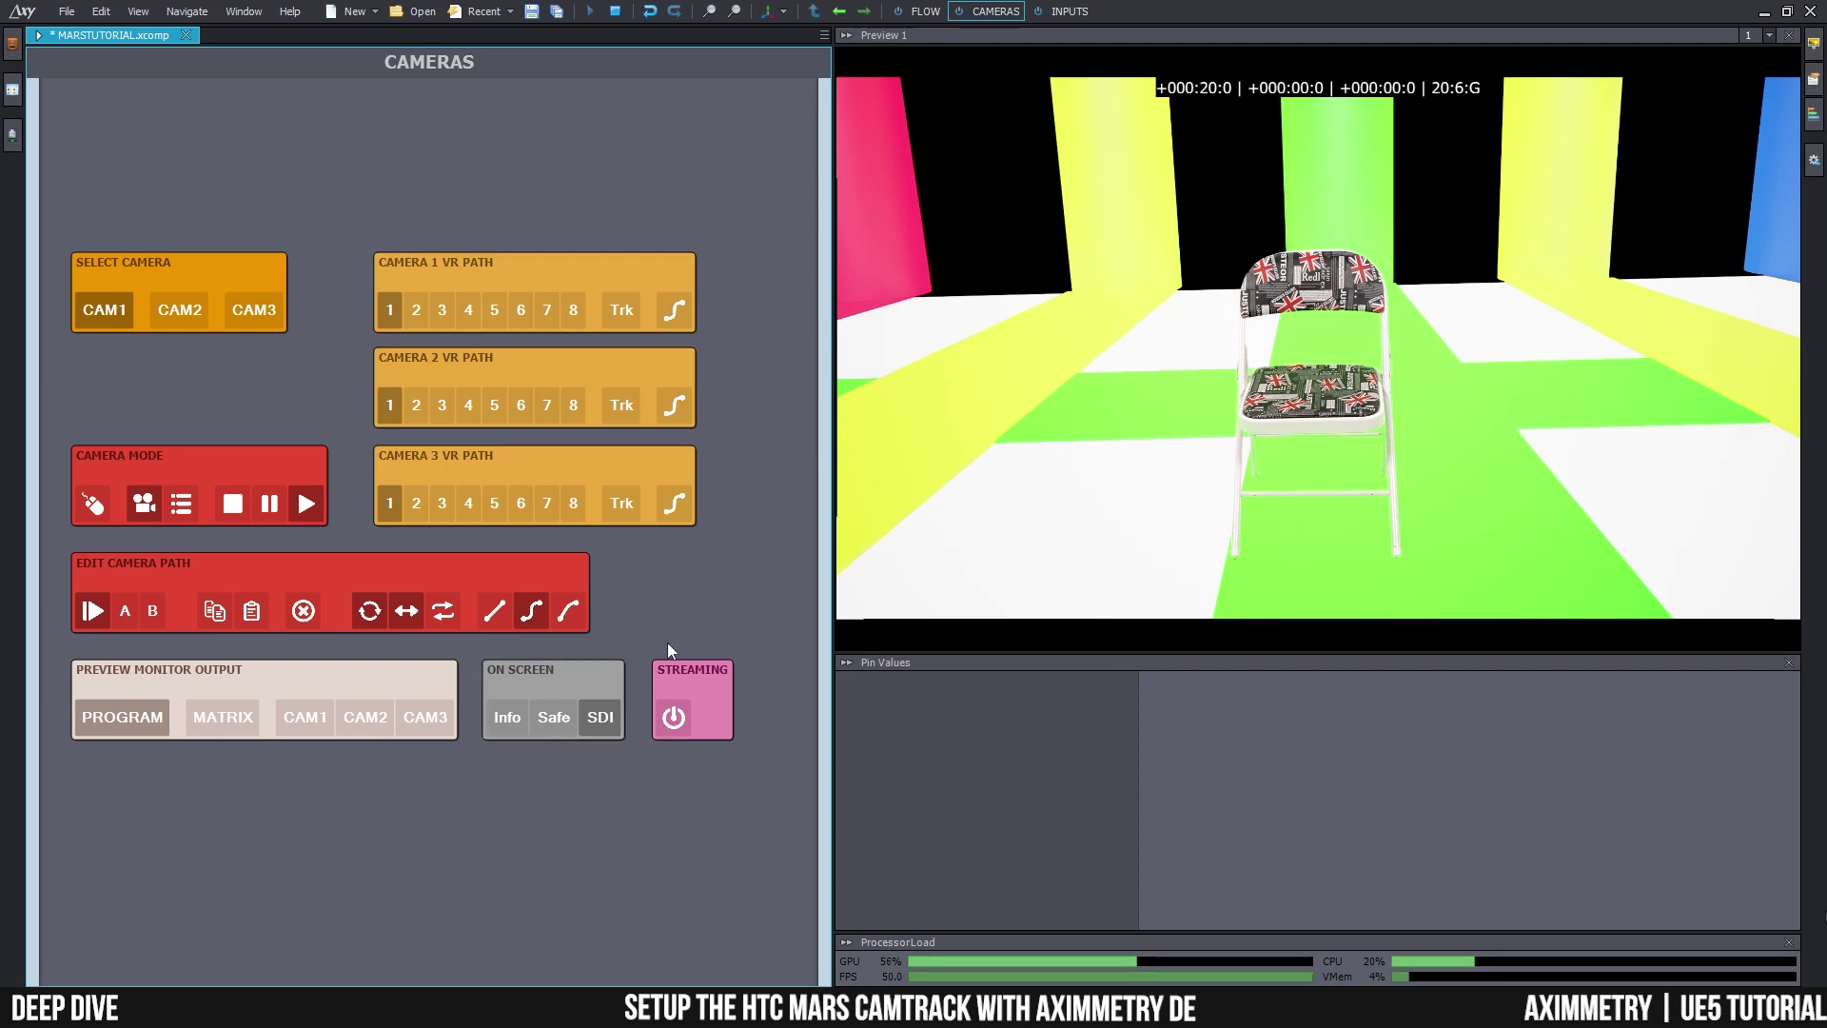
- In monitor 1's Studio view, position the studio's Marker 1 at -0.48, 0, 1.969999 along one side of the chair
left_click(918, 12)
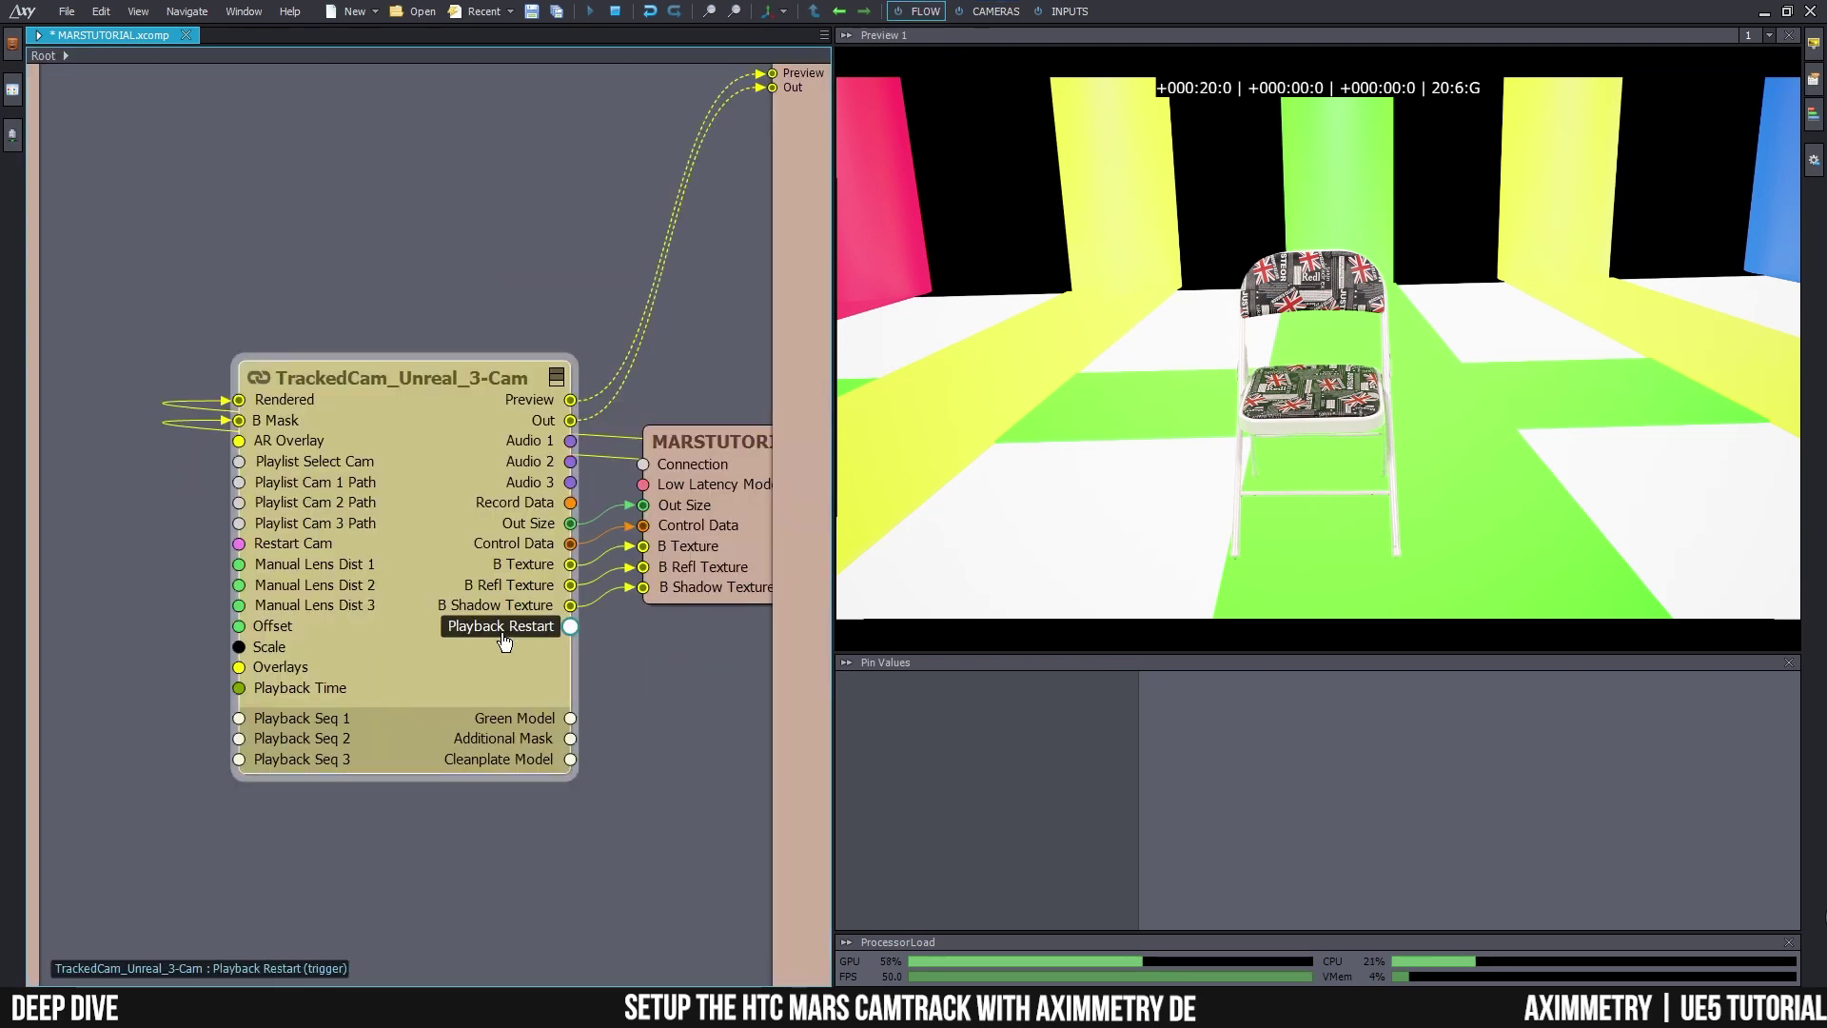
left_click(1066, 11)
left_click(272, 364)
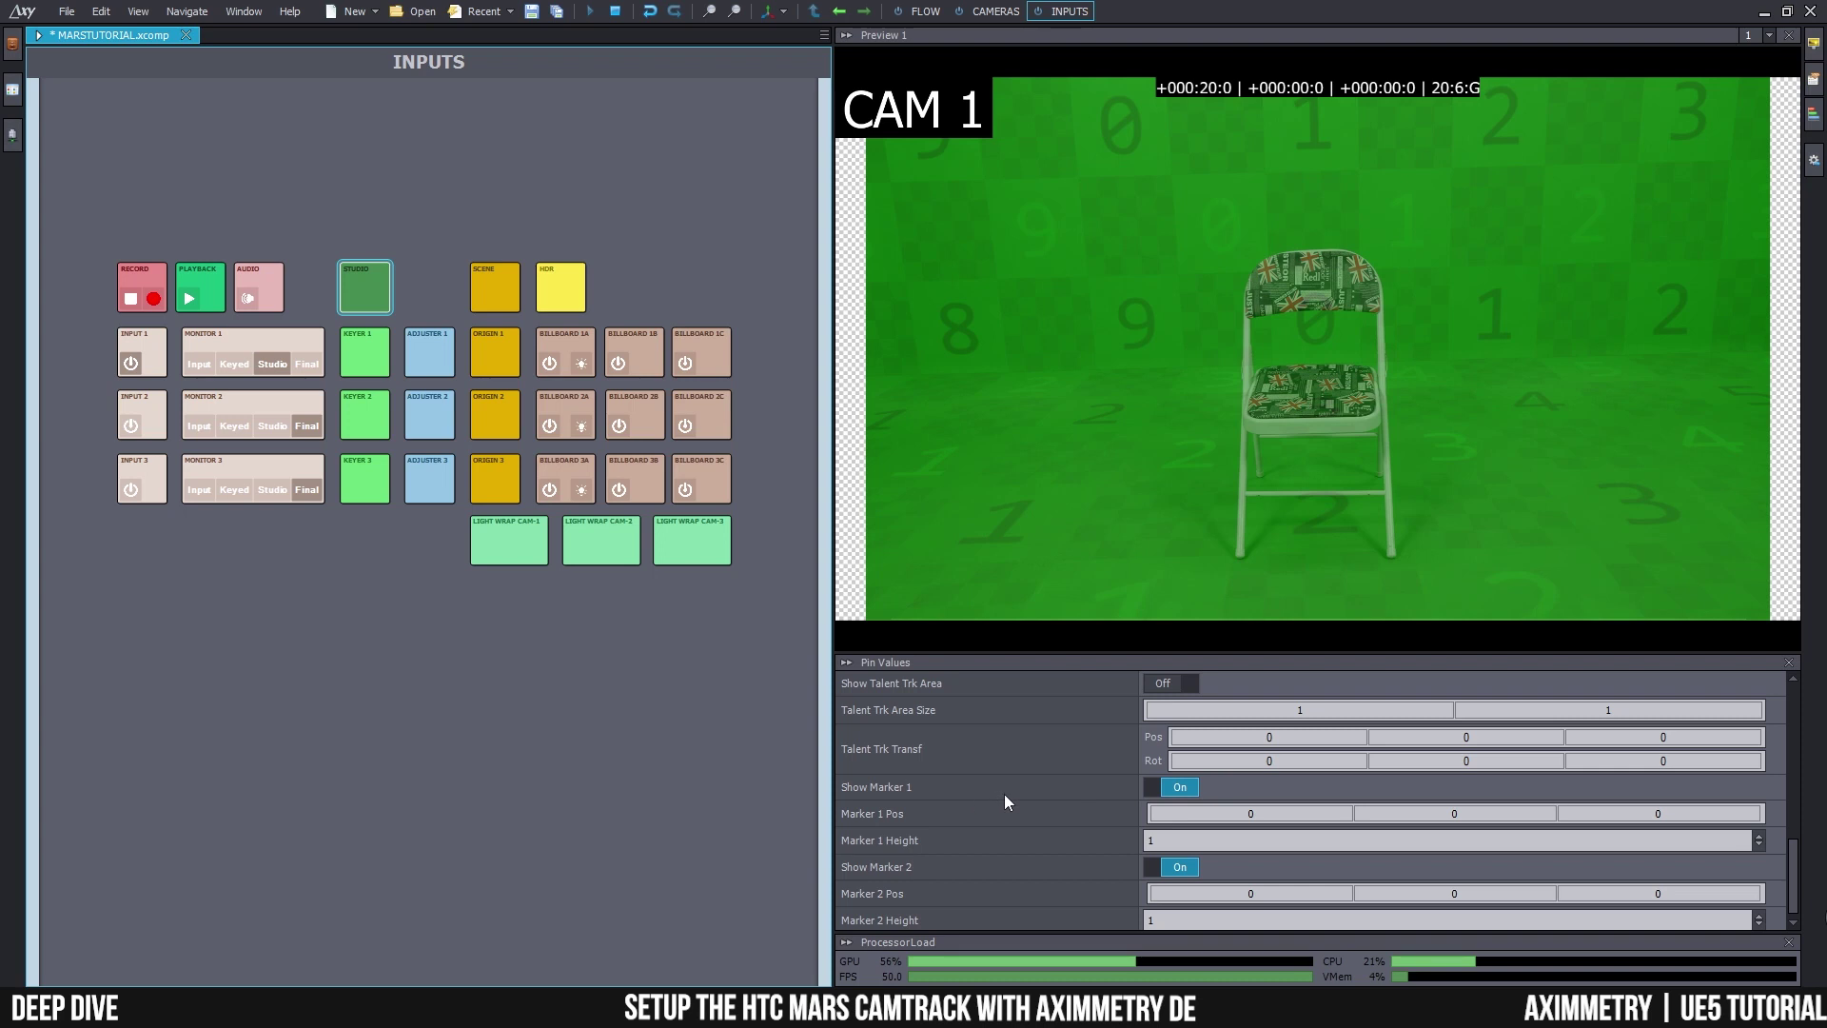
mouse_move(1661, 817)
left_mouse_down()
mouse_move(1661, 628)
mouse_move(1641, 814)
left_mouse_up()
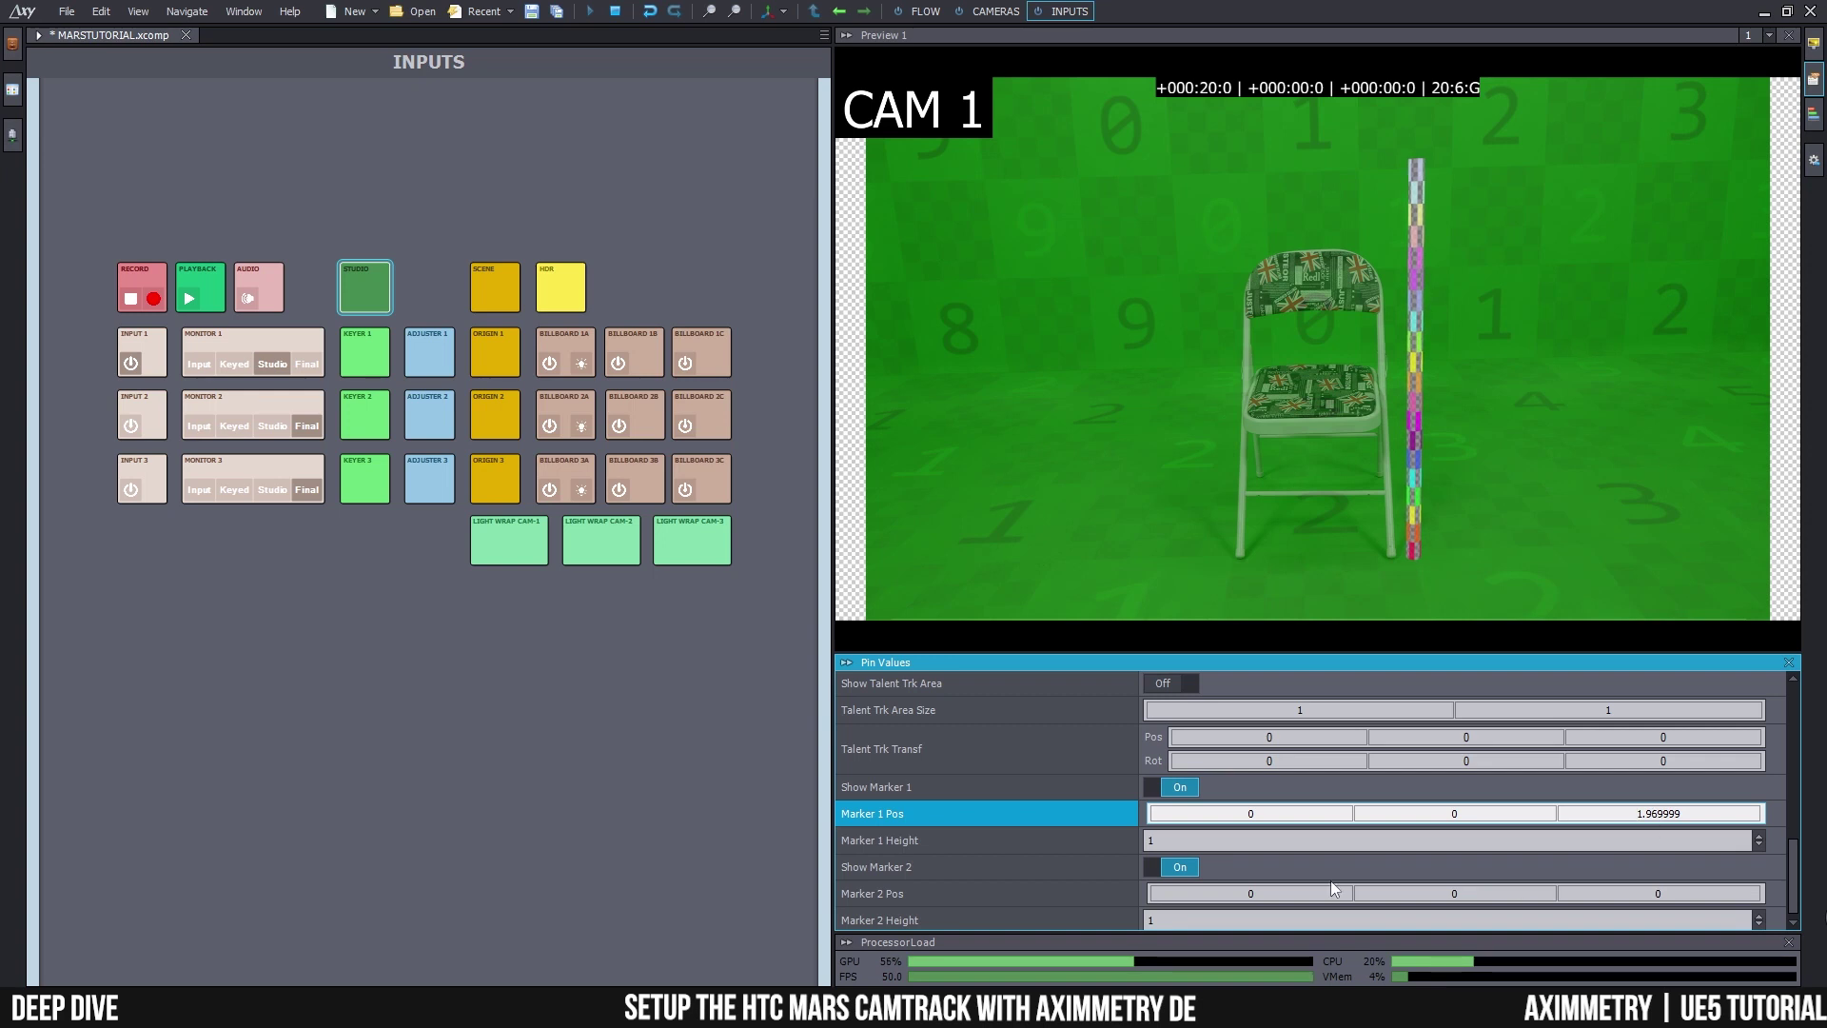
left_click_drag(1300, 819, 1247, 813)
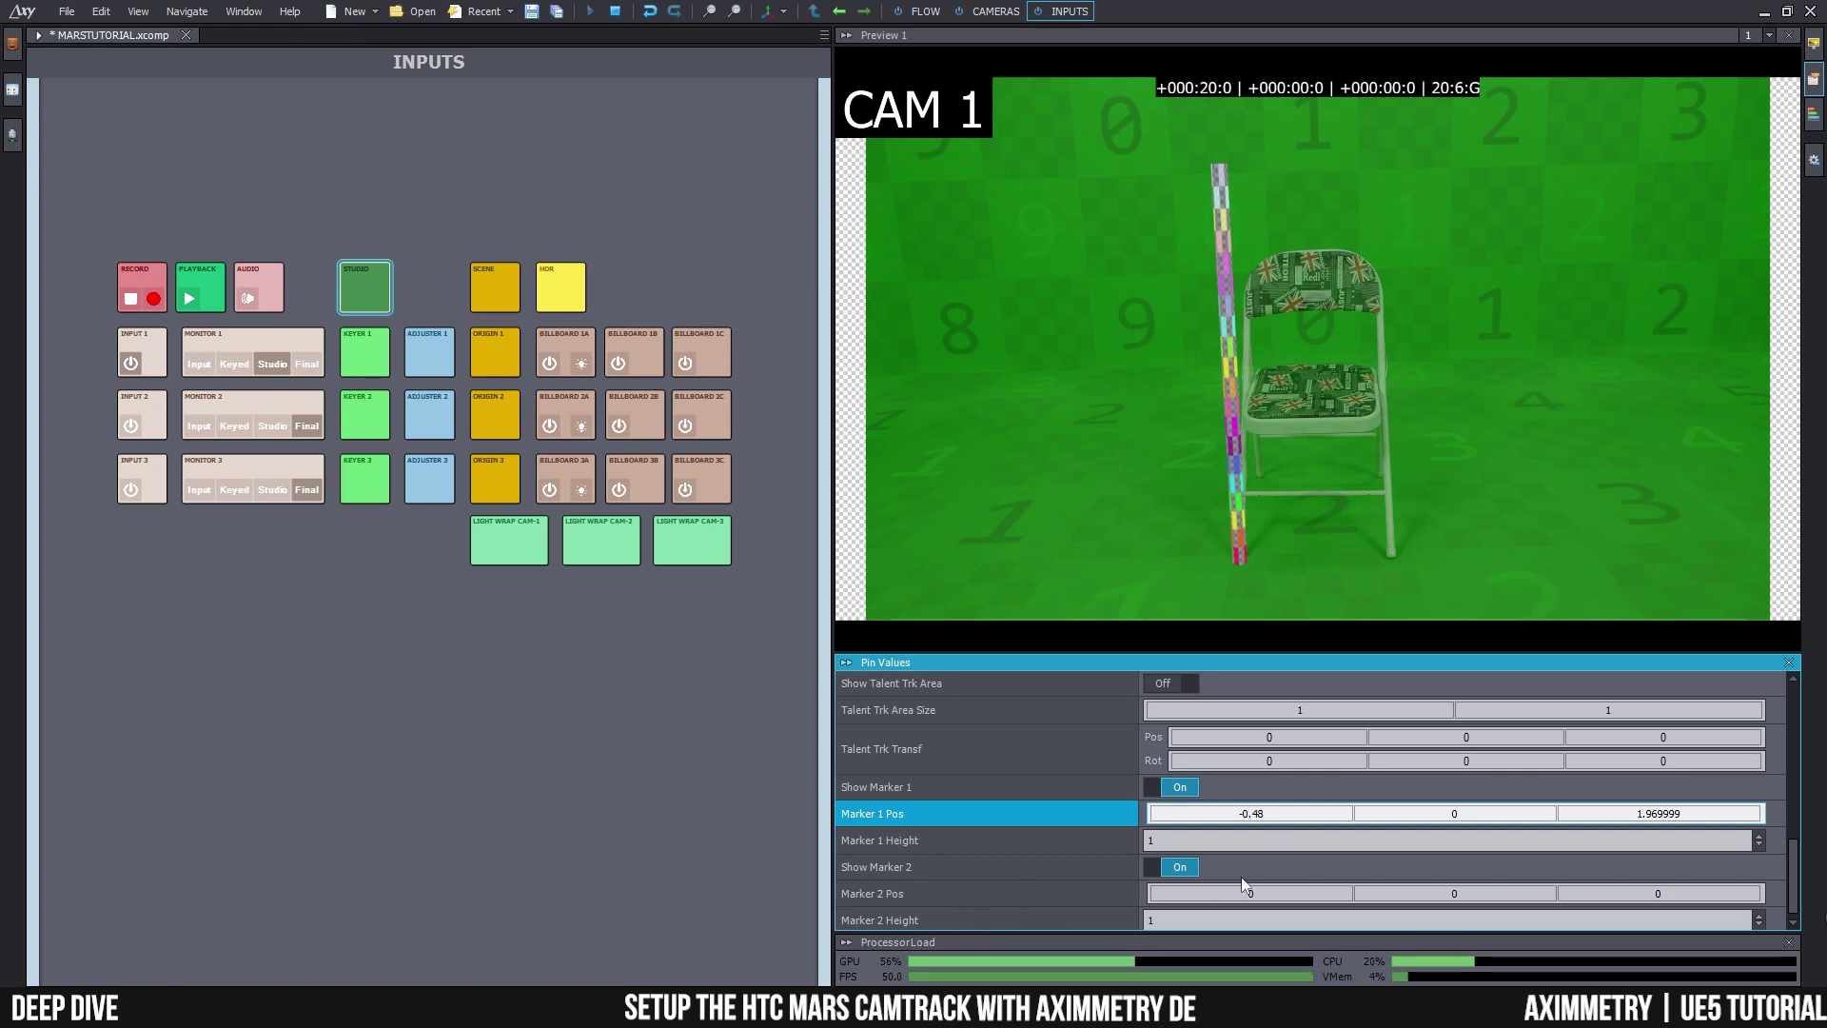
- Position the studio's Marker 2 at -0.06, 0, 1.969999 along the opposite side of the chair
left_click_drag(1634, 891, 1648, 890)
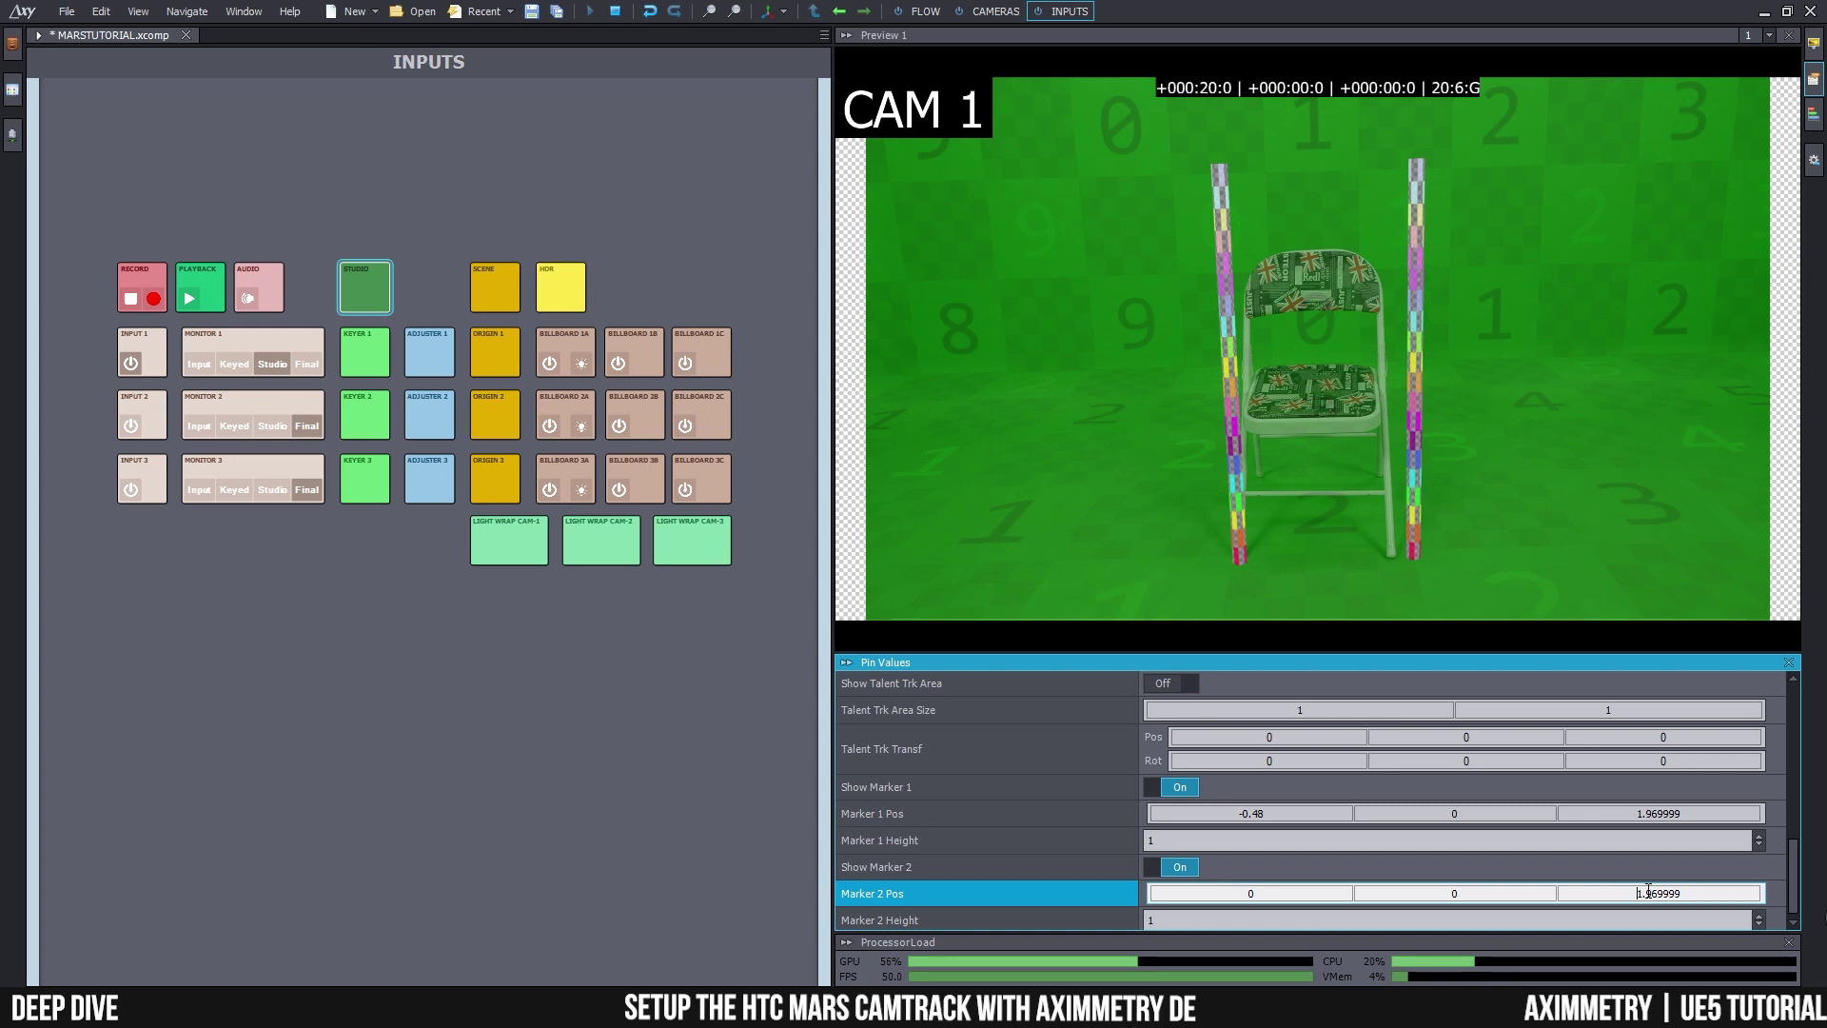
left_click_drag(1266, 889, 1246, 892)
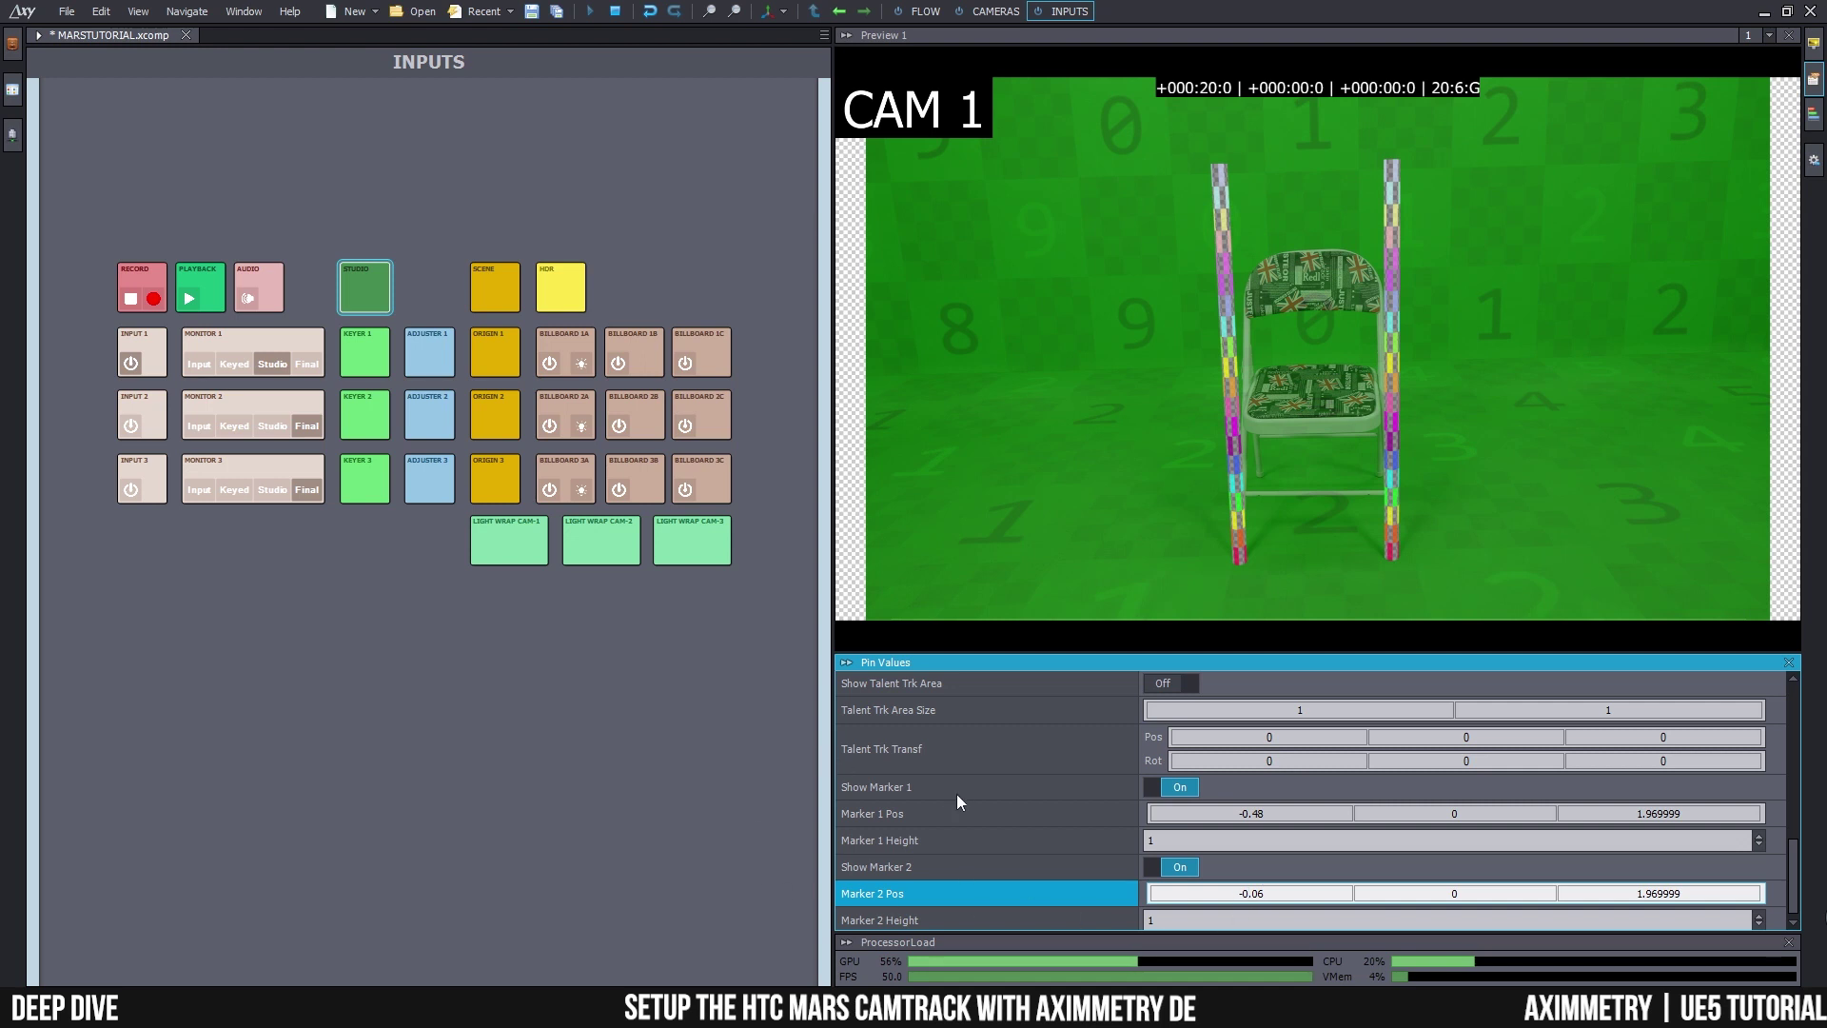
scroll(957, 794, "down", 1)
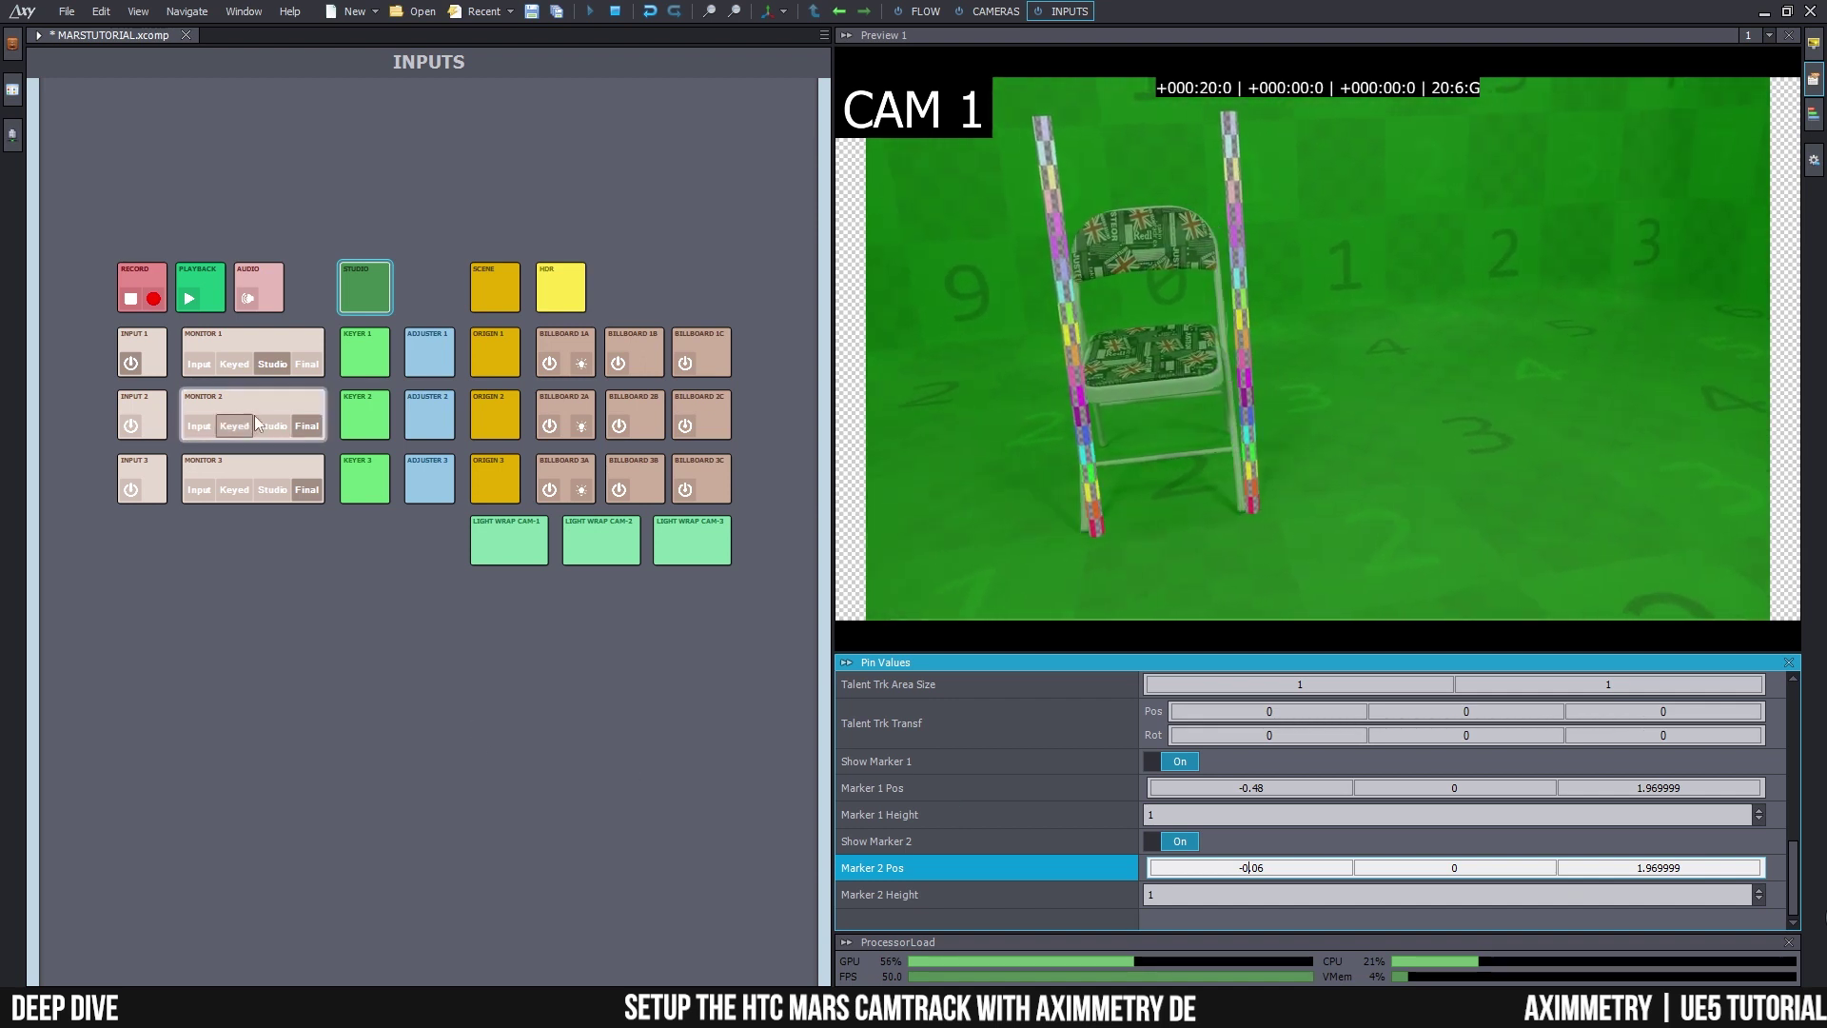
- Try small values up to 0.42 for INPUT 1's Tracking Delay, comparing the markers with the chair
left_click(131, 344)
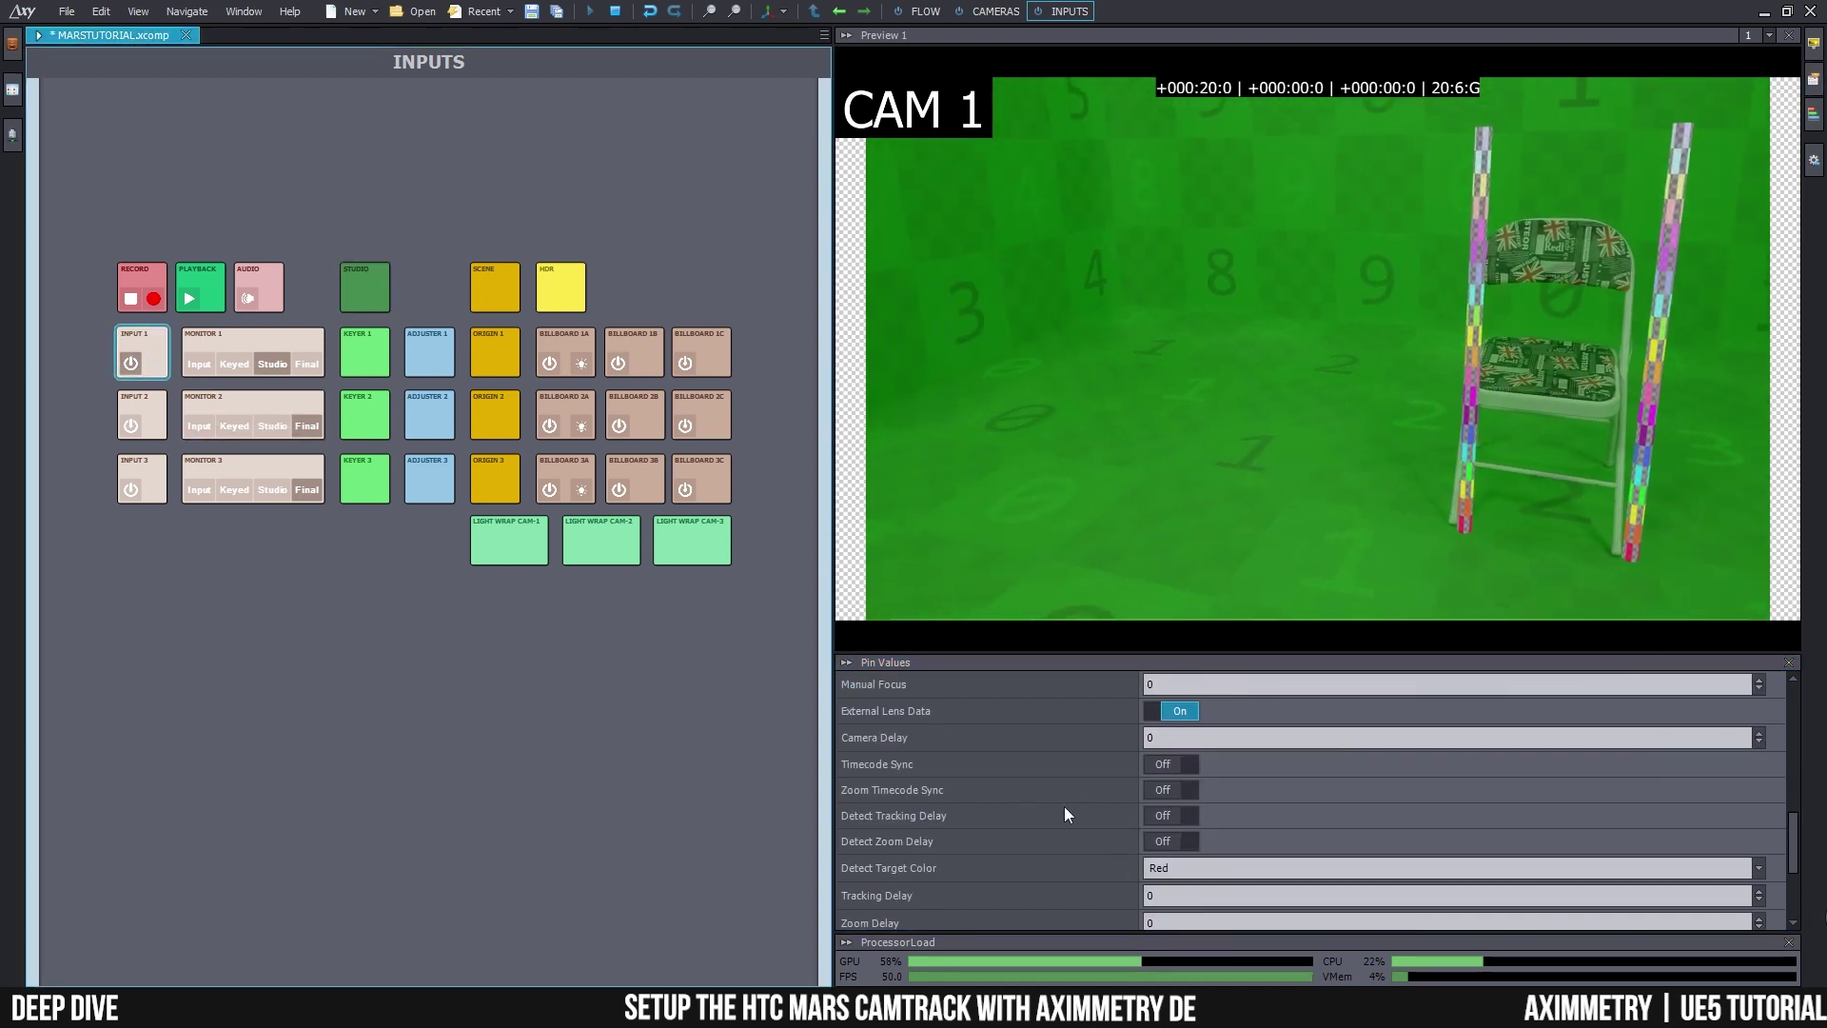
scroll(1009, 777, "down", 1)
left_click(954, 842)
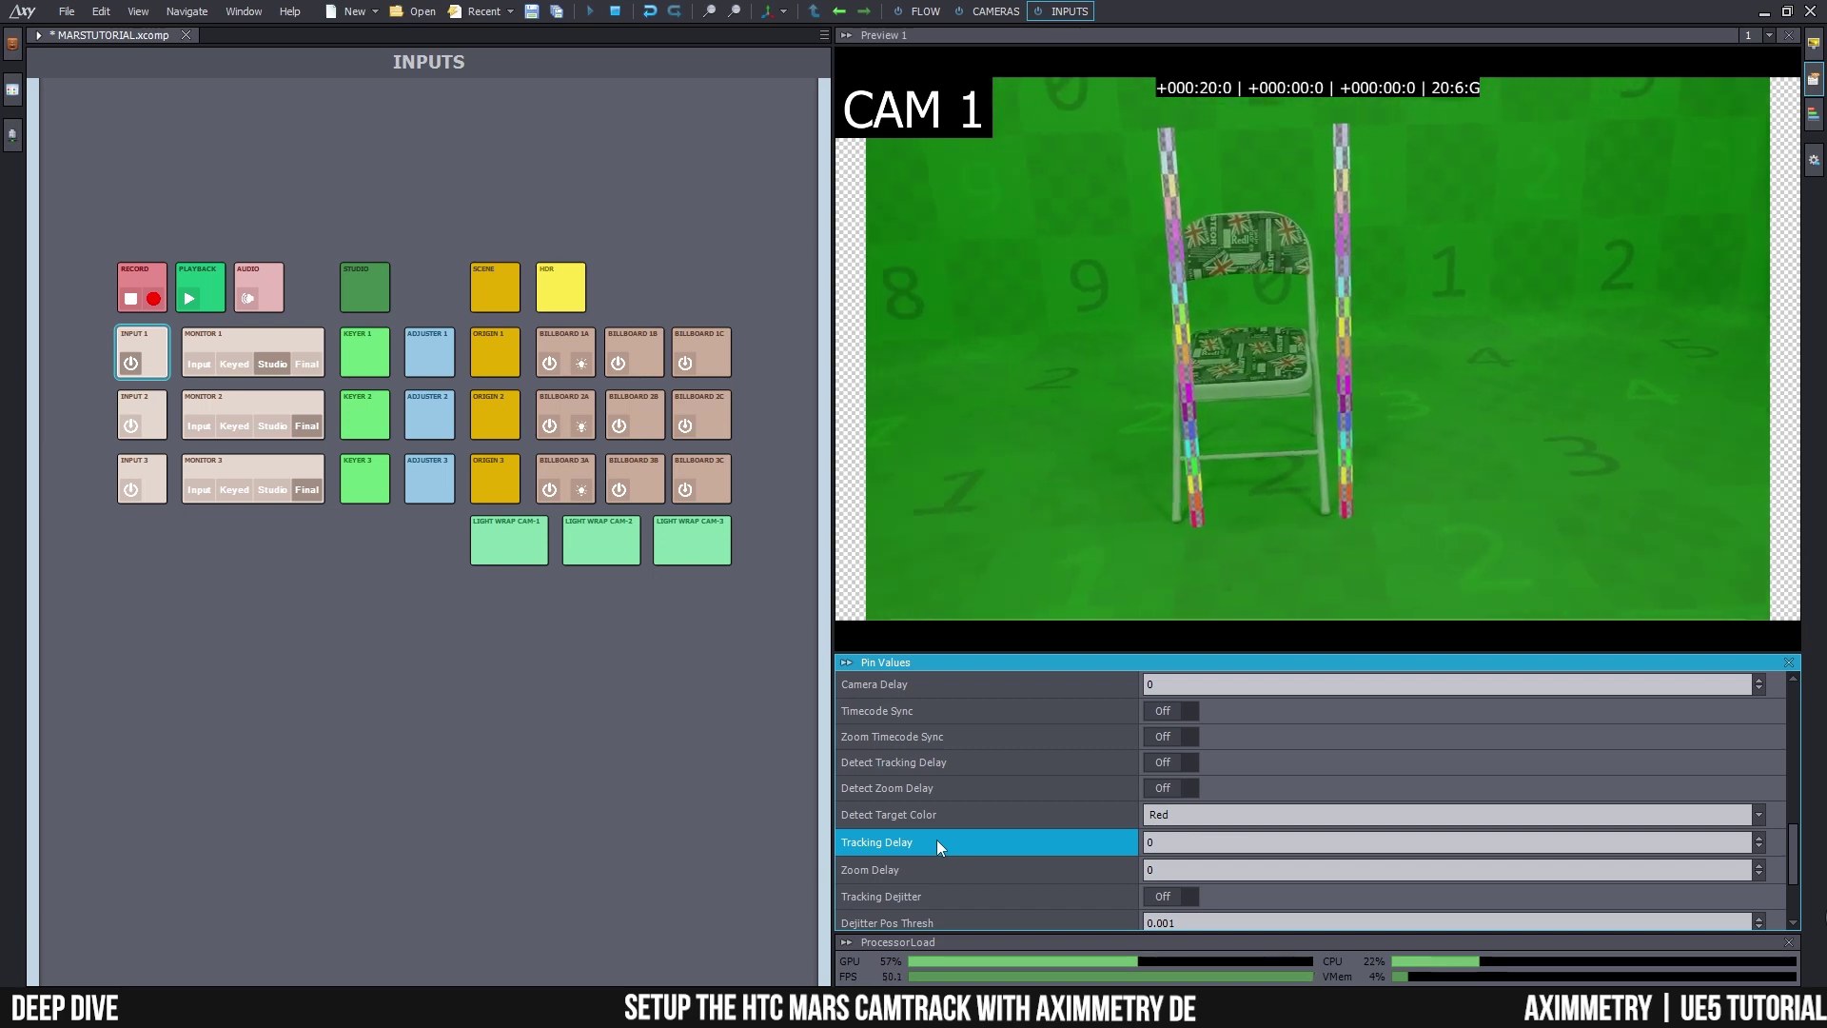
left_click(1218, 842)
type("-0.13")
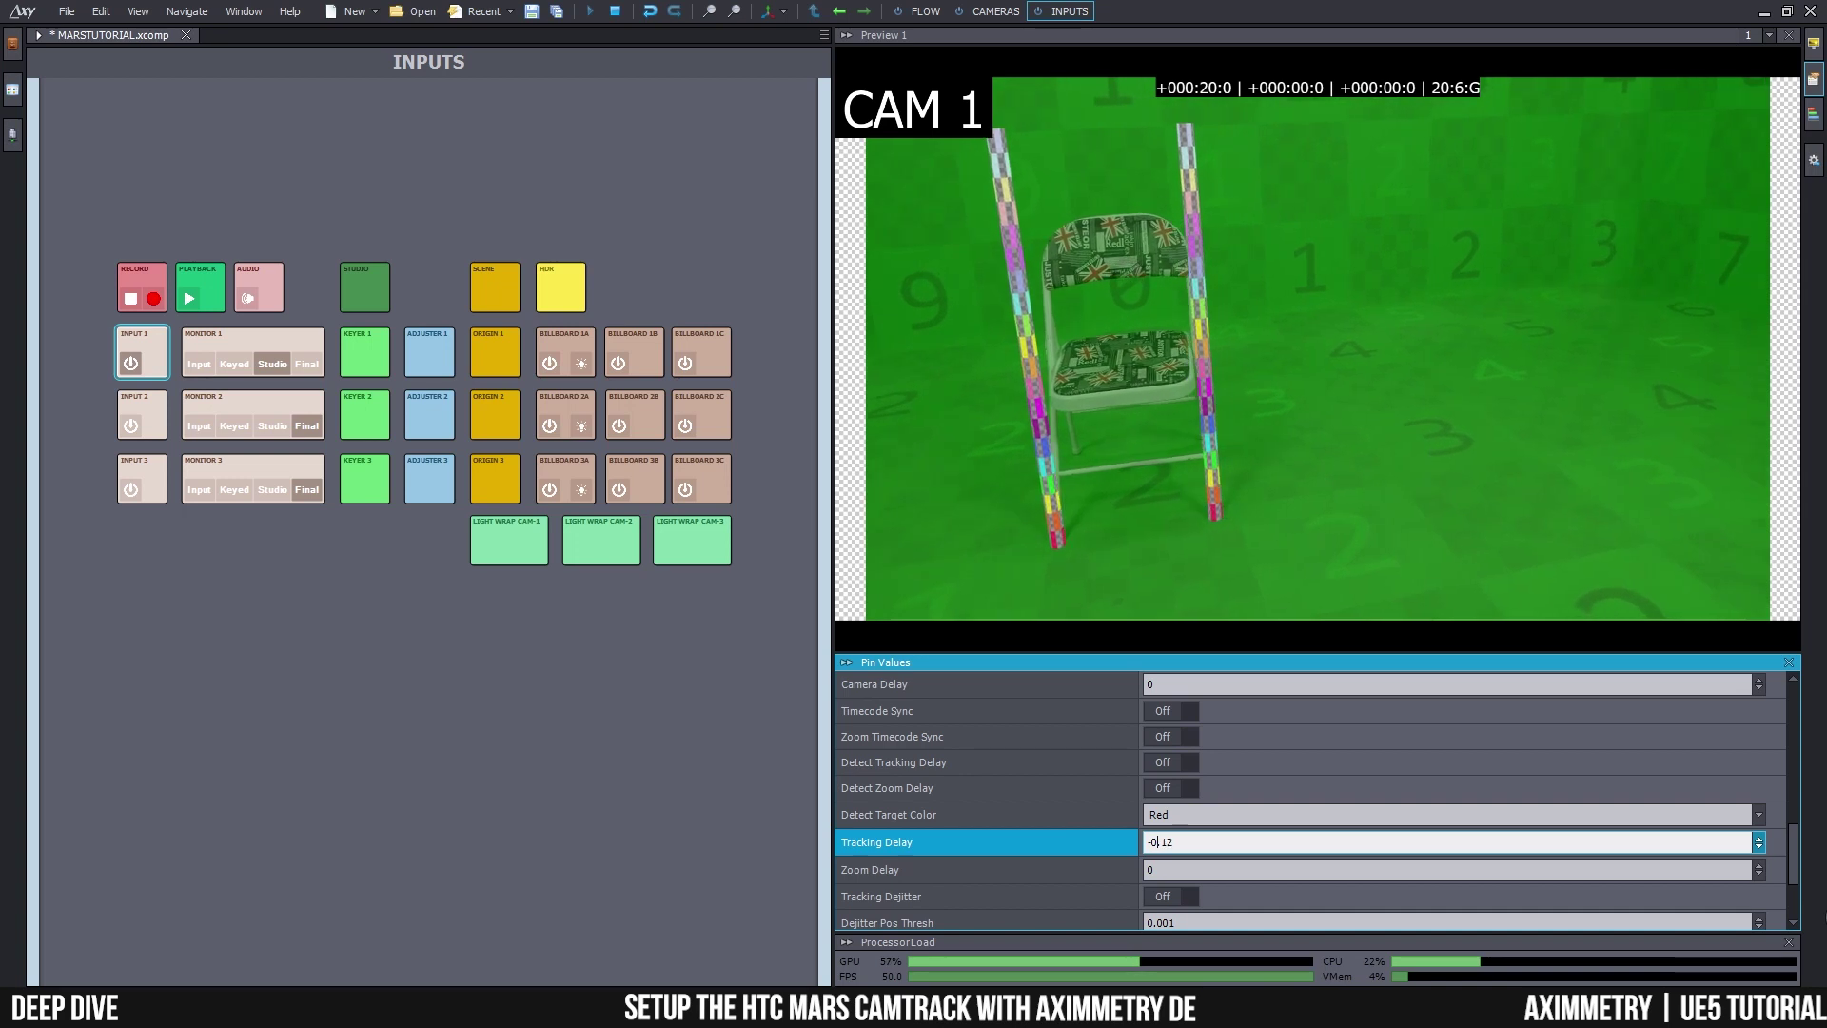
left_click_drag(1759, 843, 1759, 791)
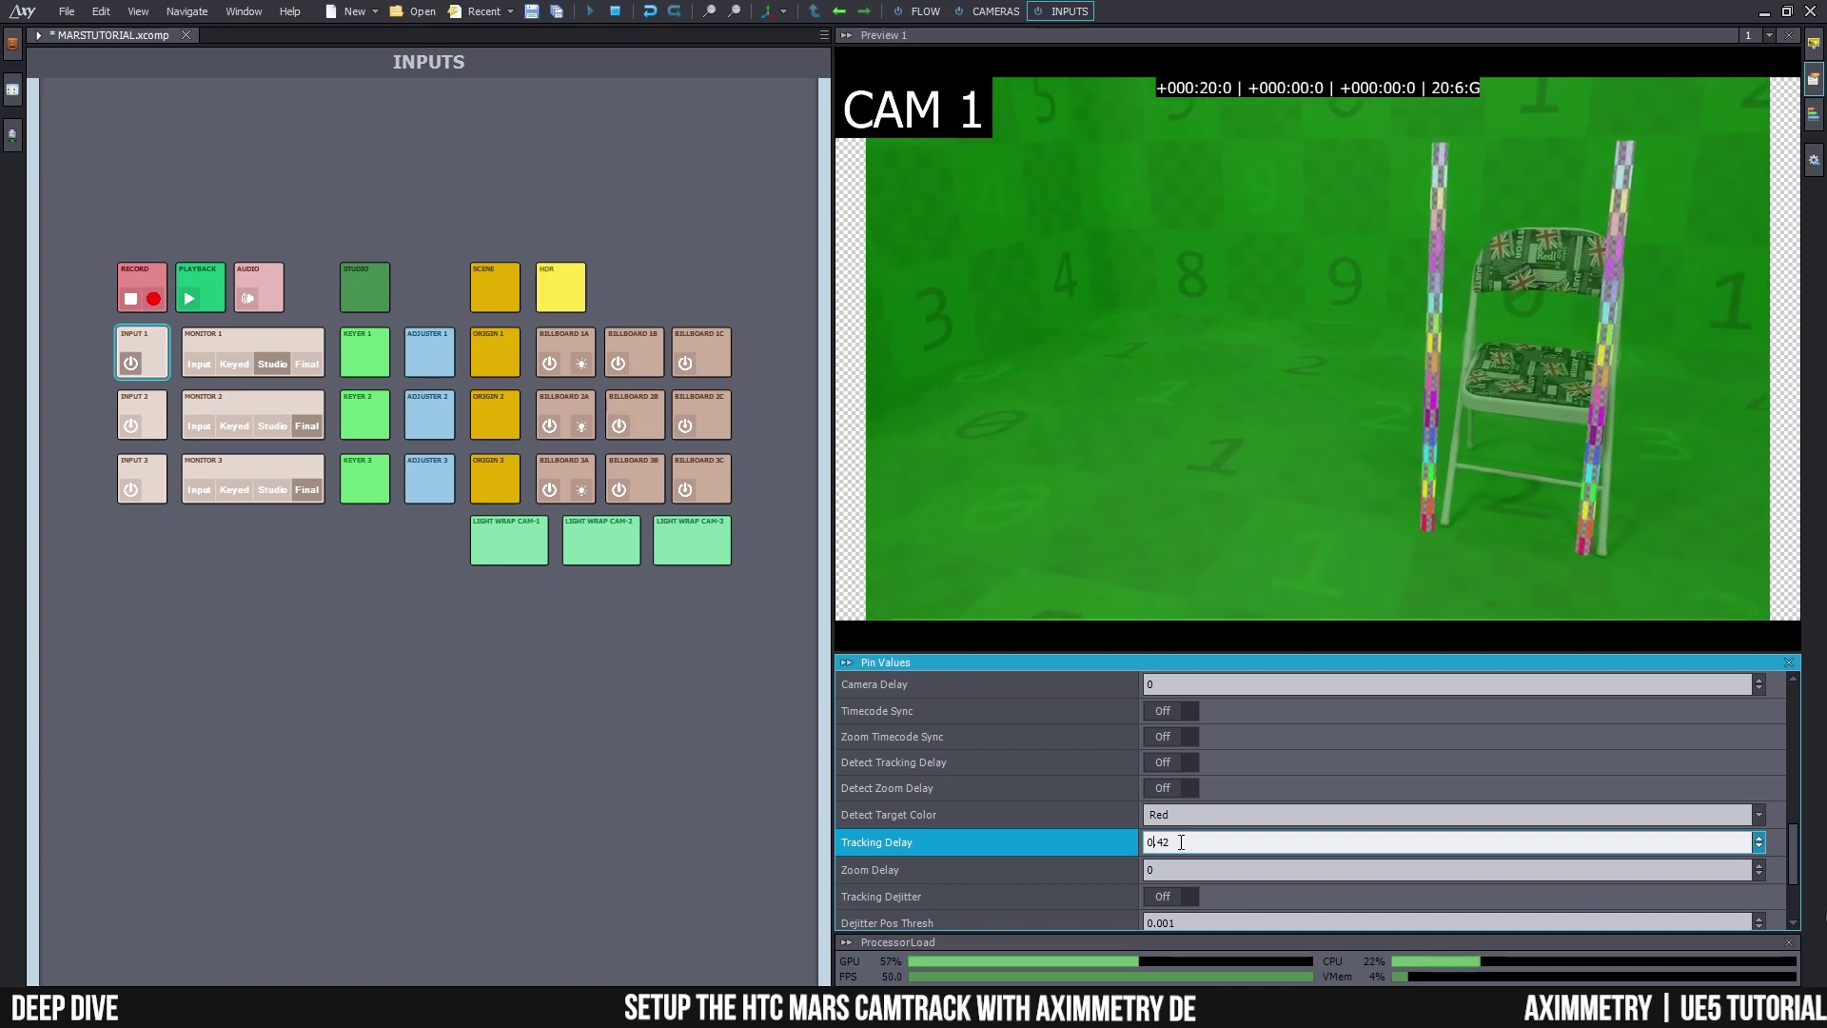
- Try INPUT 1's Tracking Delay at 2 and at 3 to bring the markers in sync with the chair
left_click(1155, 843)
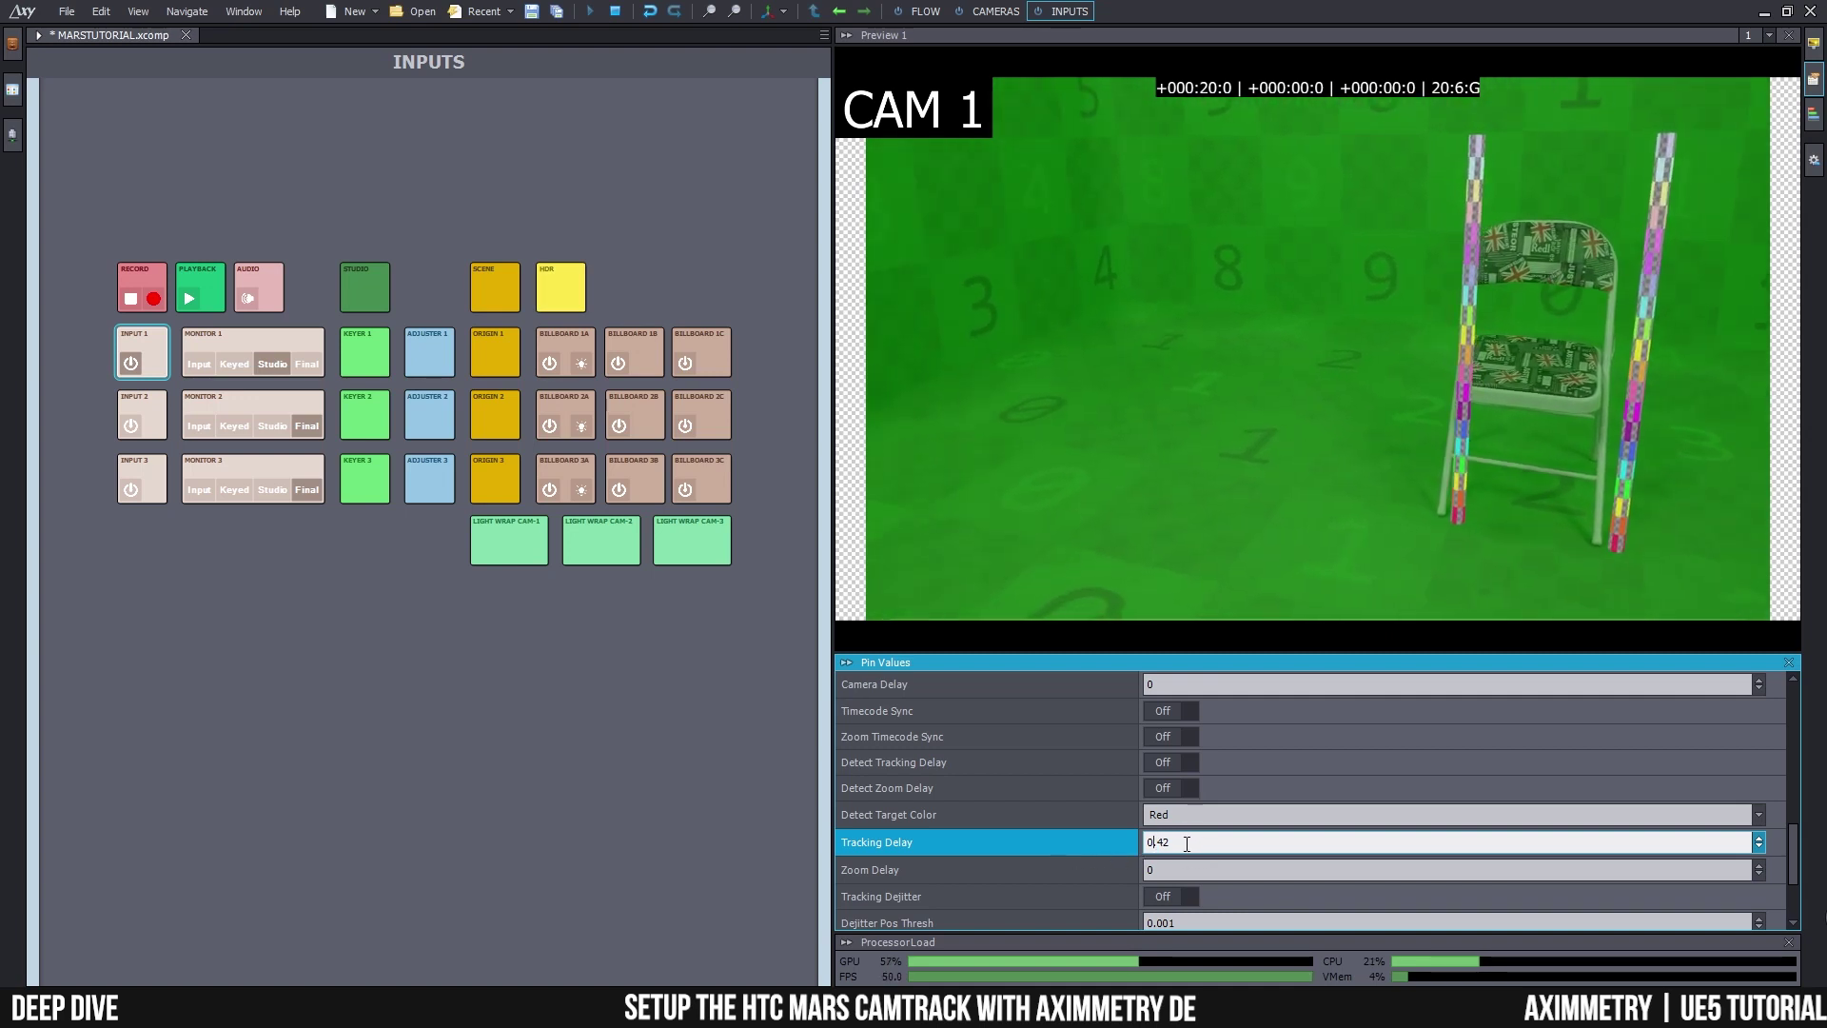
left_click_drag(1187, 844, 1129, 841)
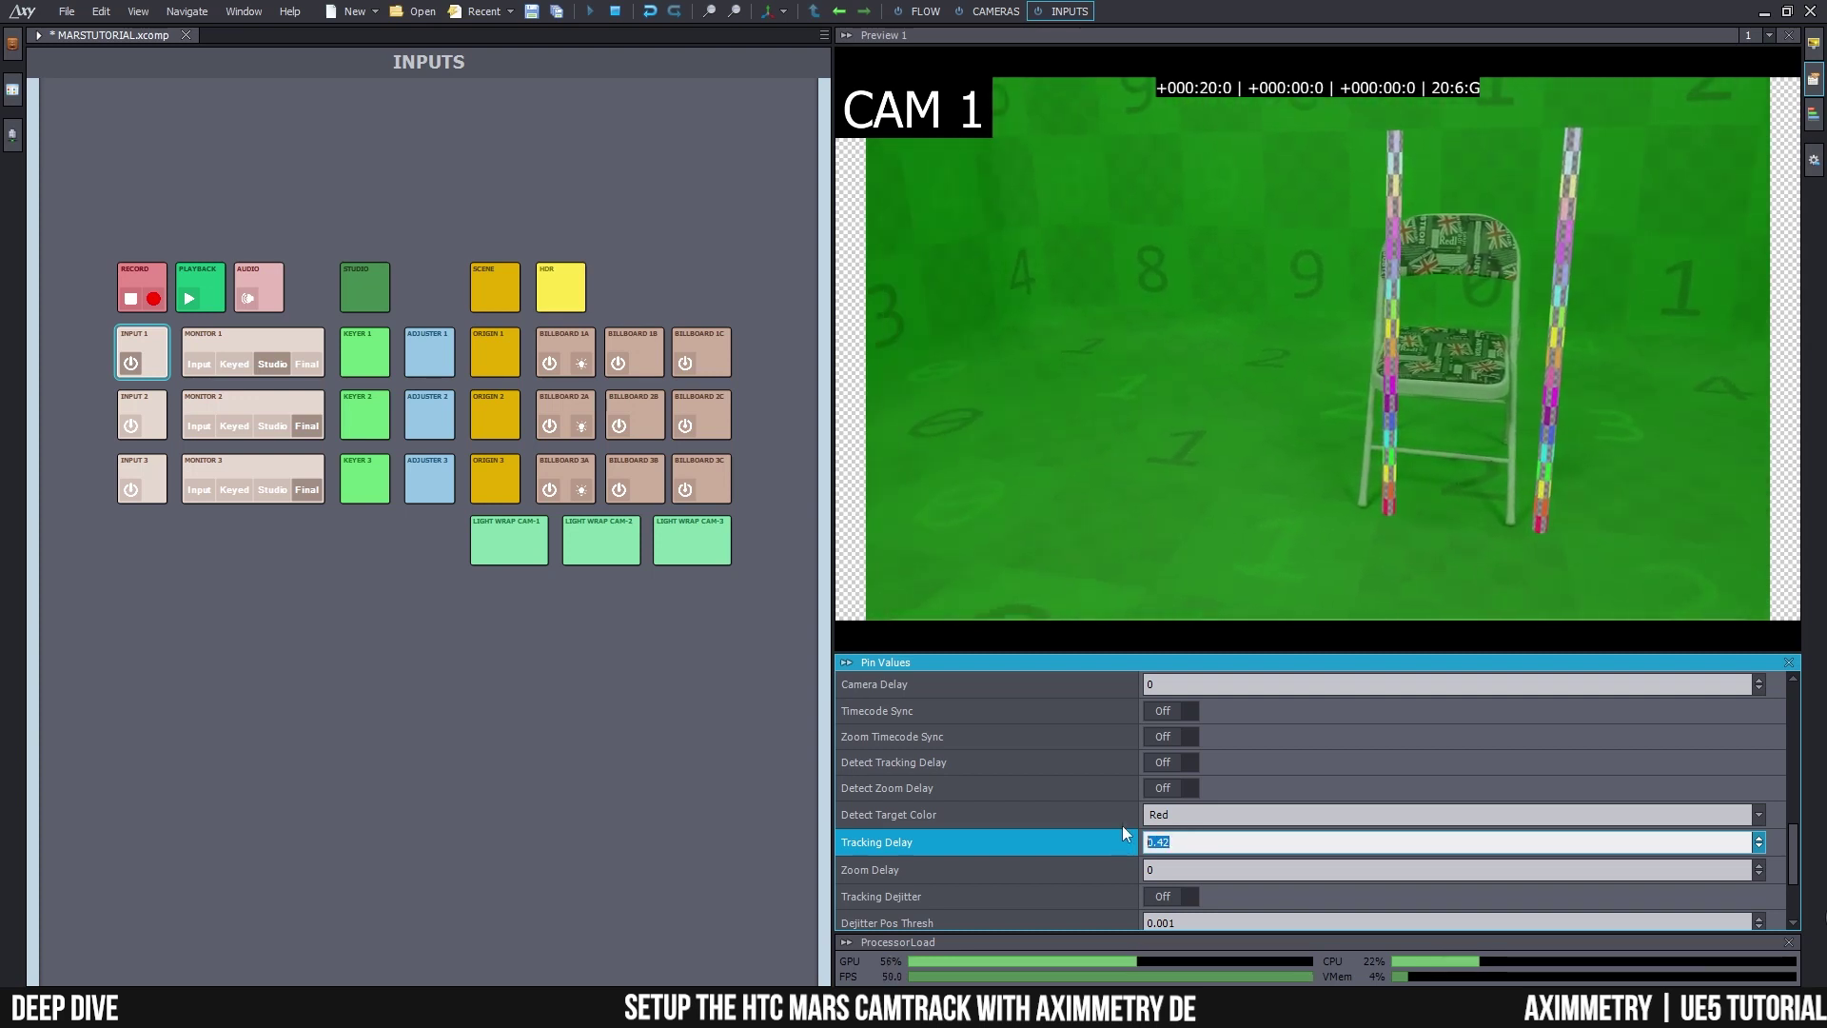
type("2")
key("Return")
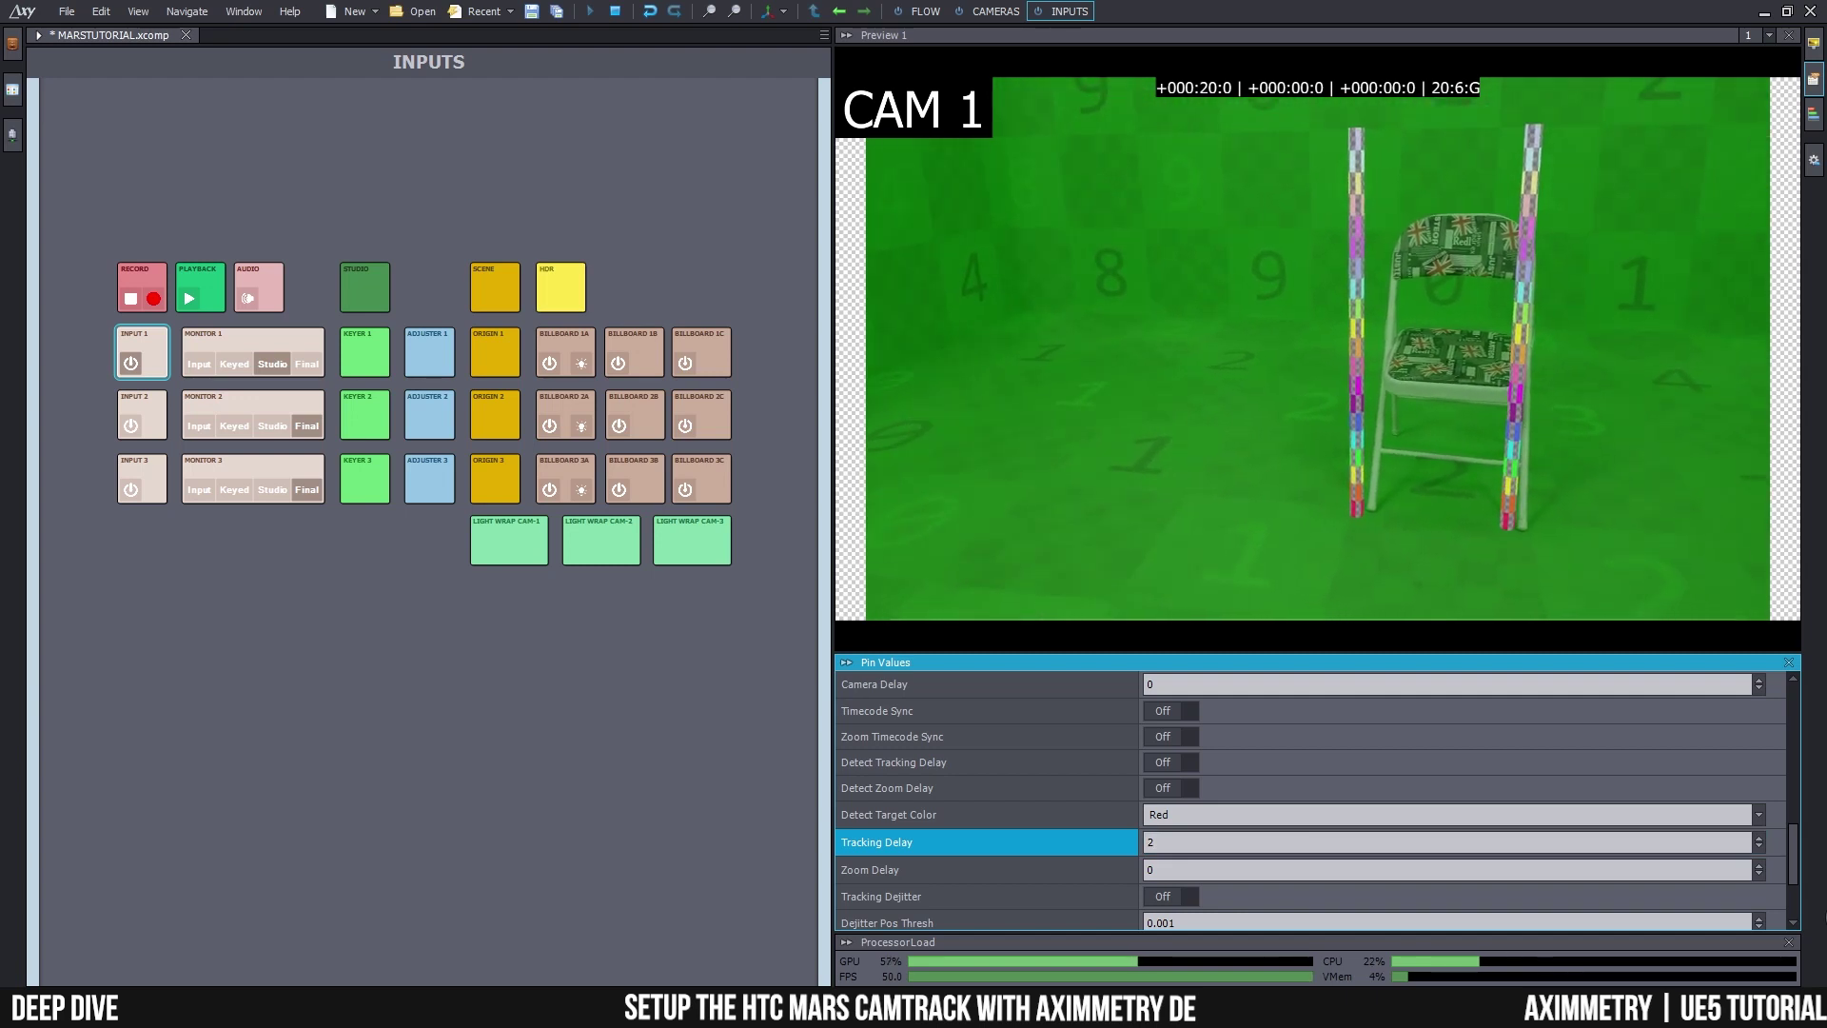
left_click(1175, 844)
key("Return")
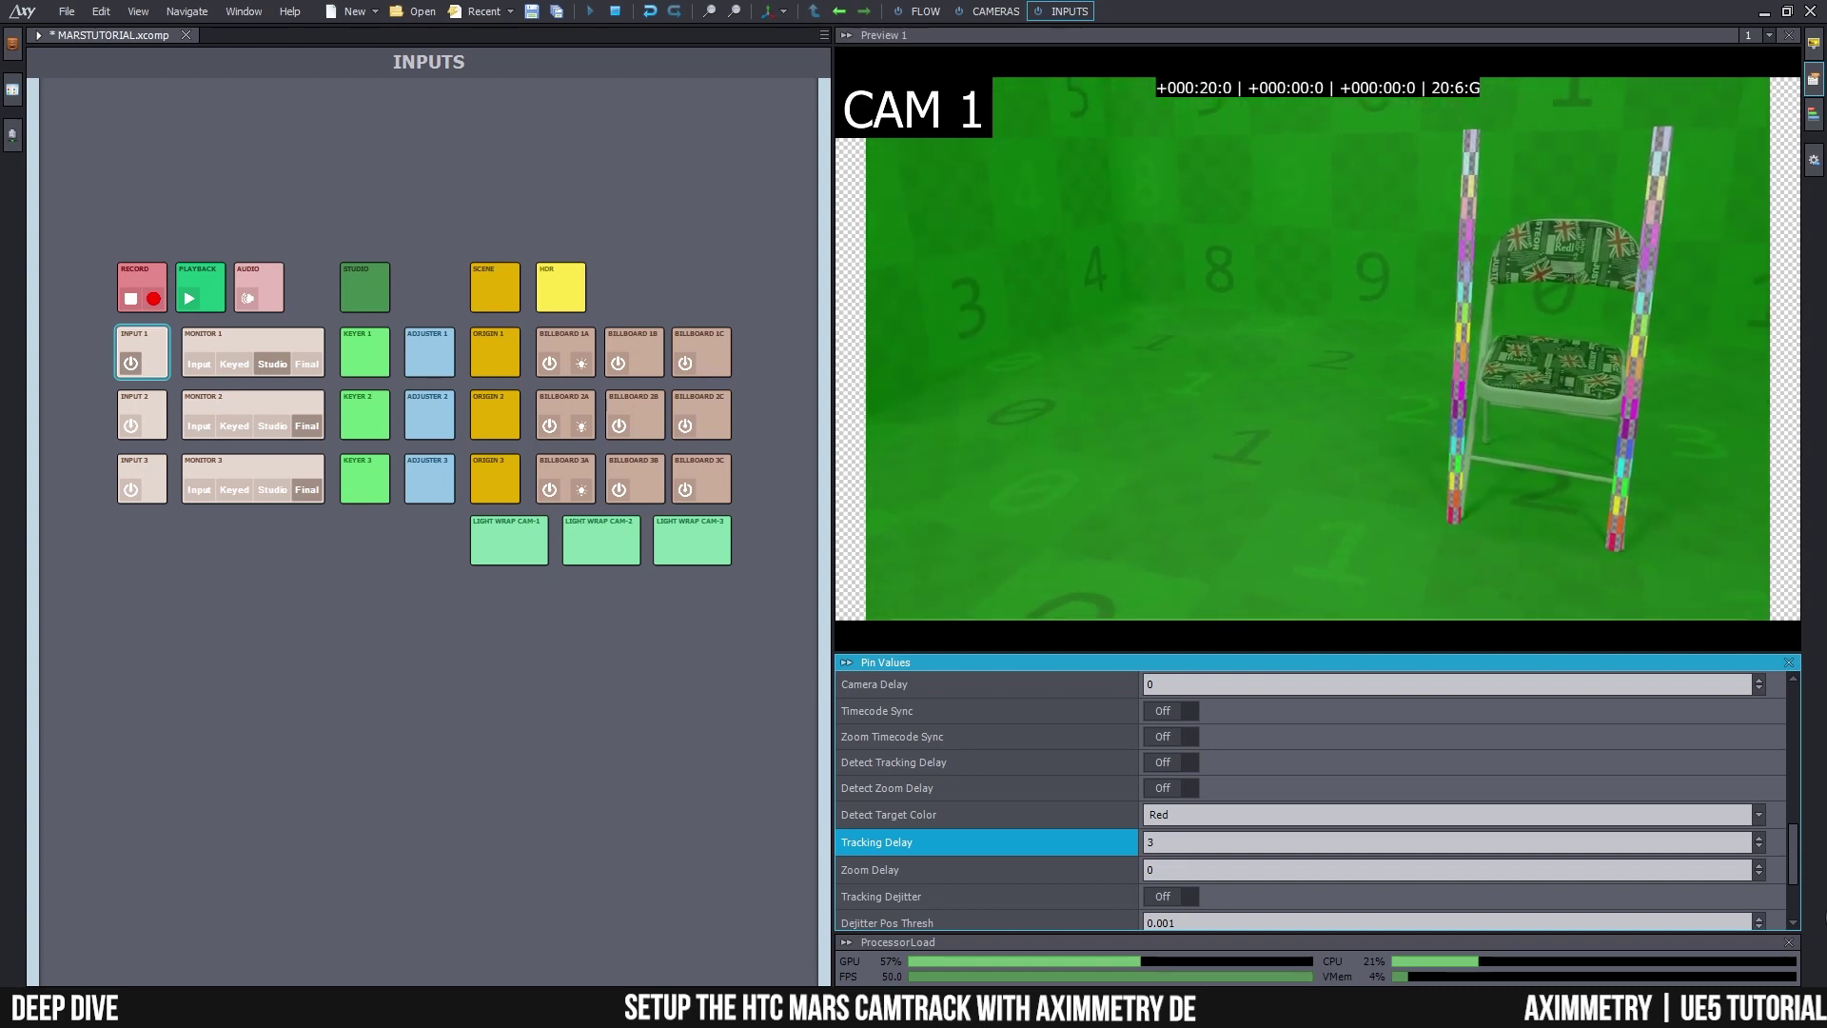
- Try INPUT 1's Tracking Delay at 3.5 and at 3.53 for a closer marker match
left_click(1191, 839)
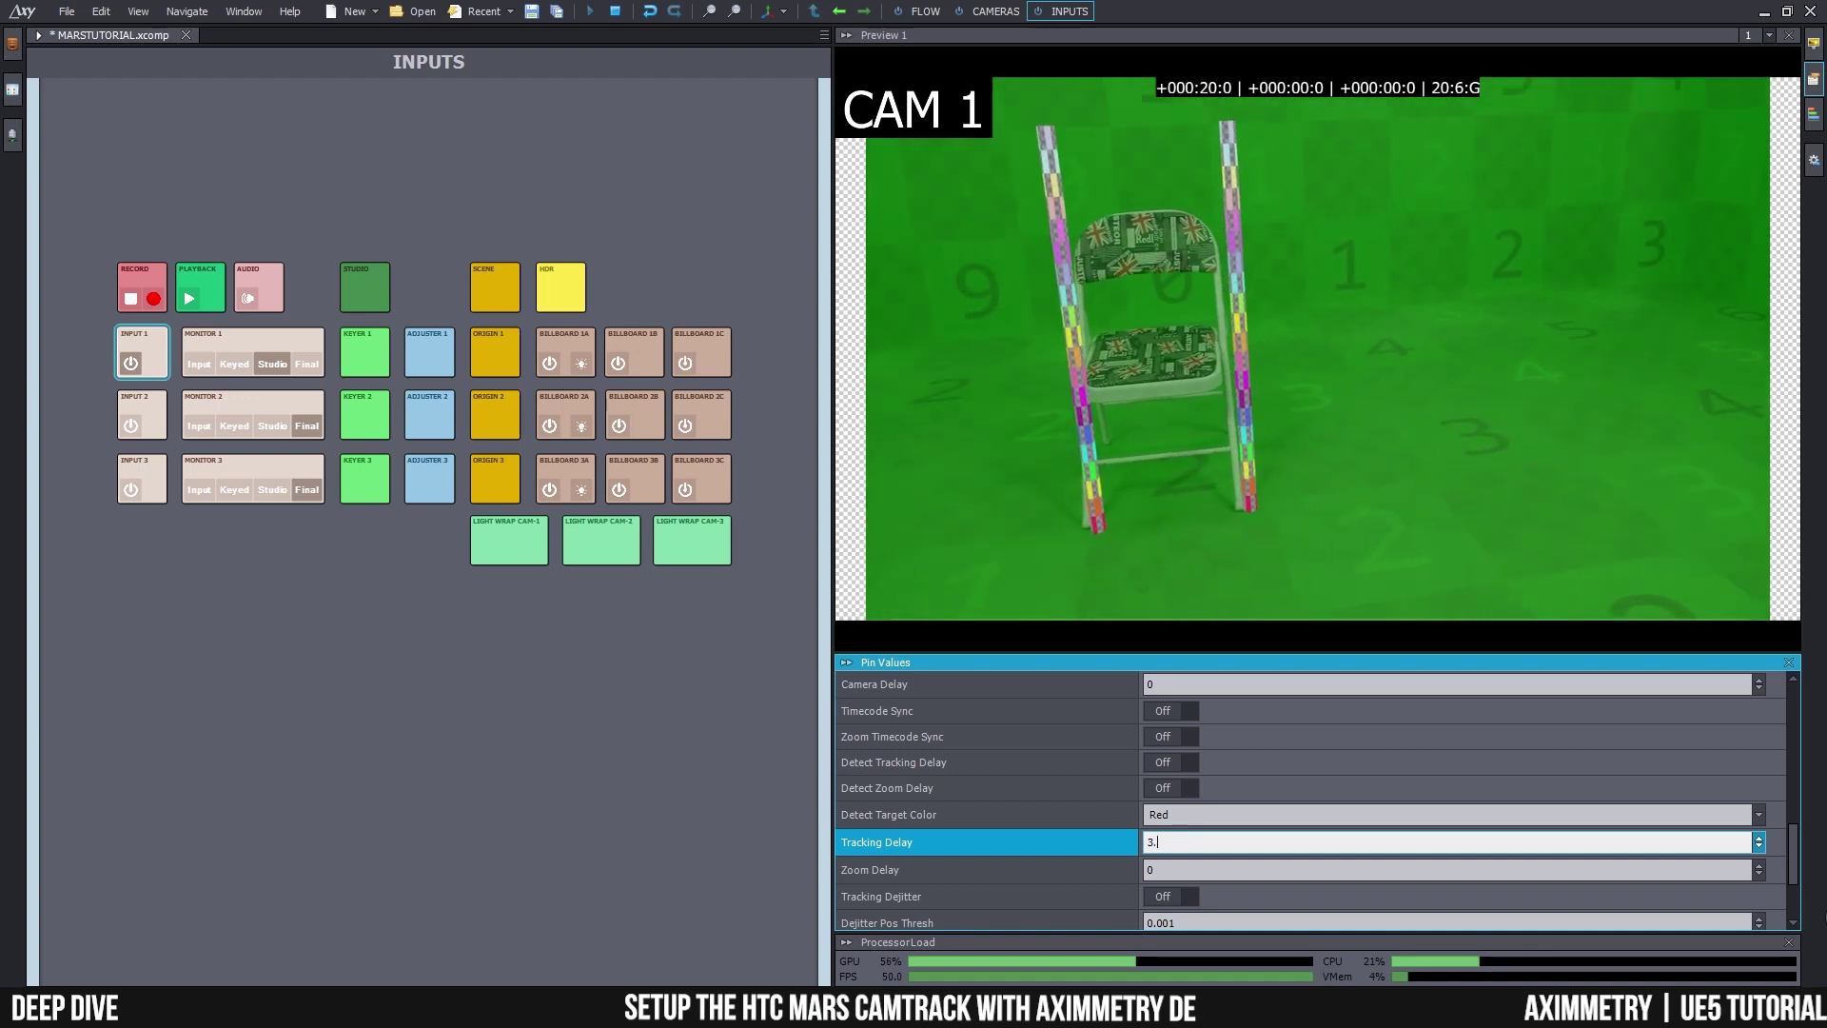
type("5")
key("Return")
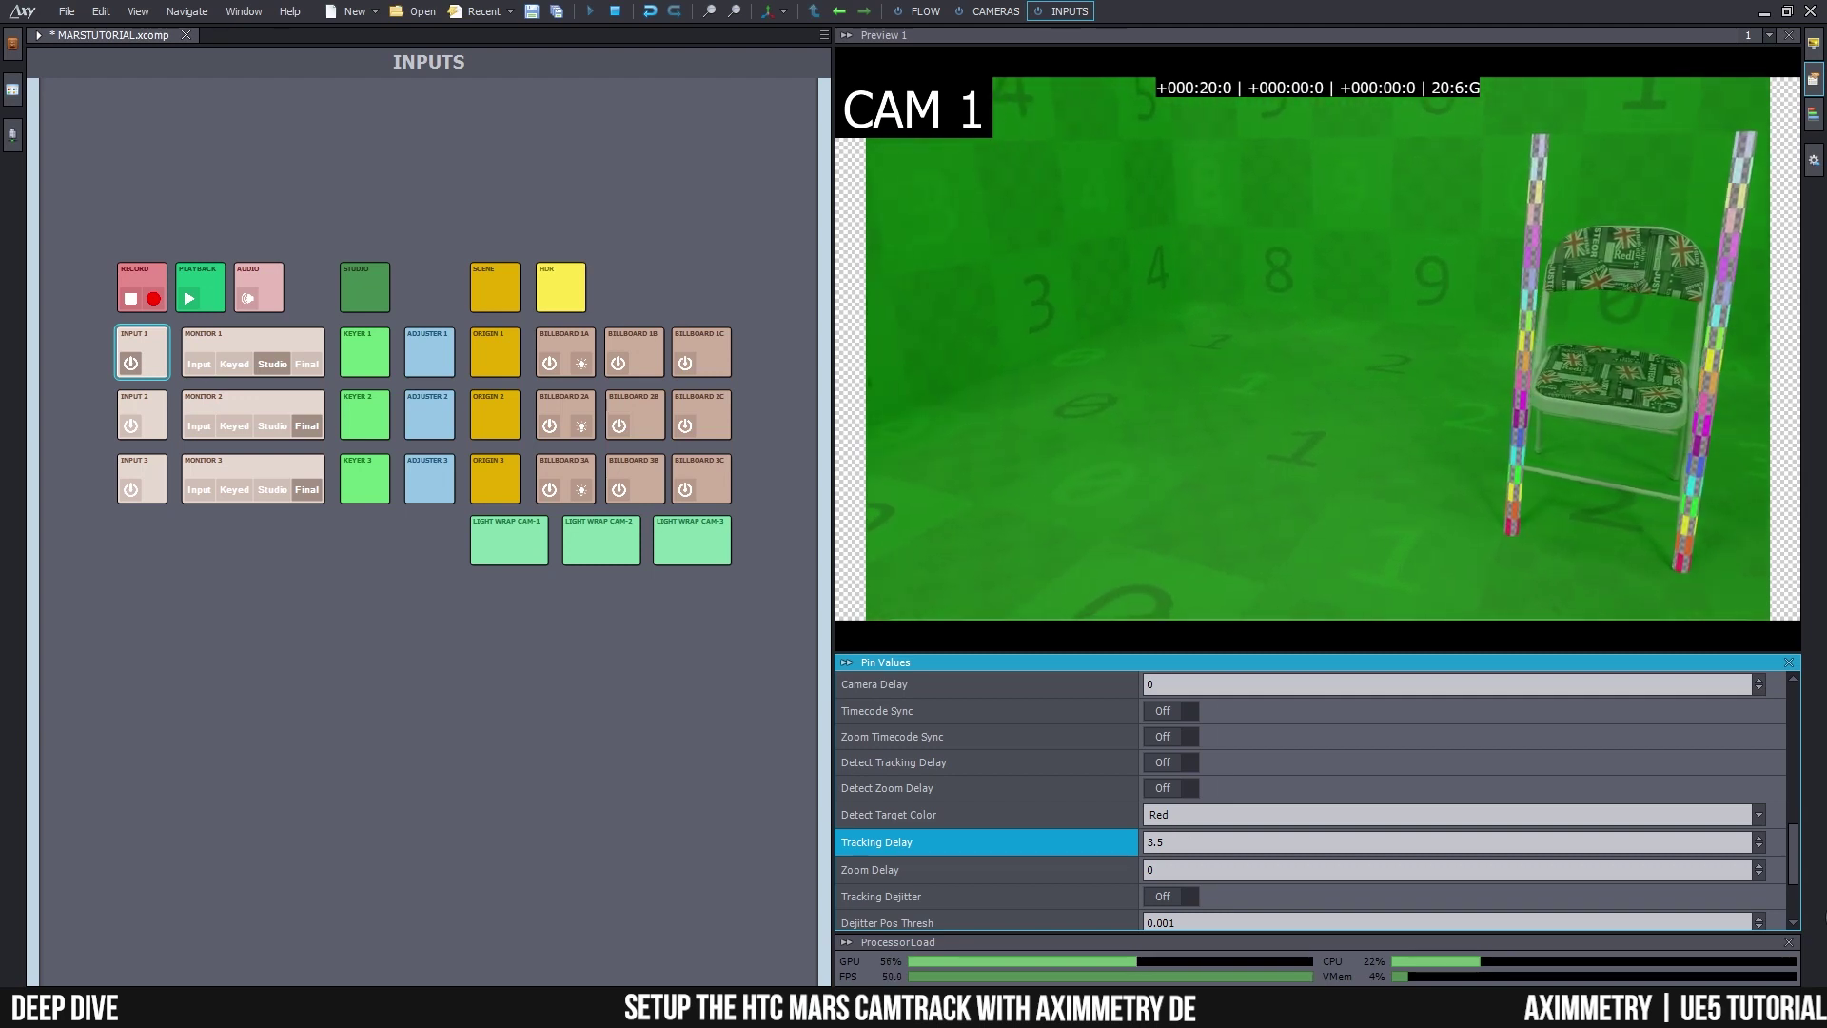
left_click(1185, 844)
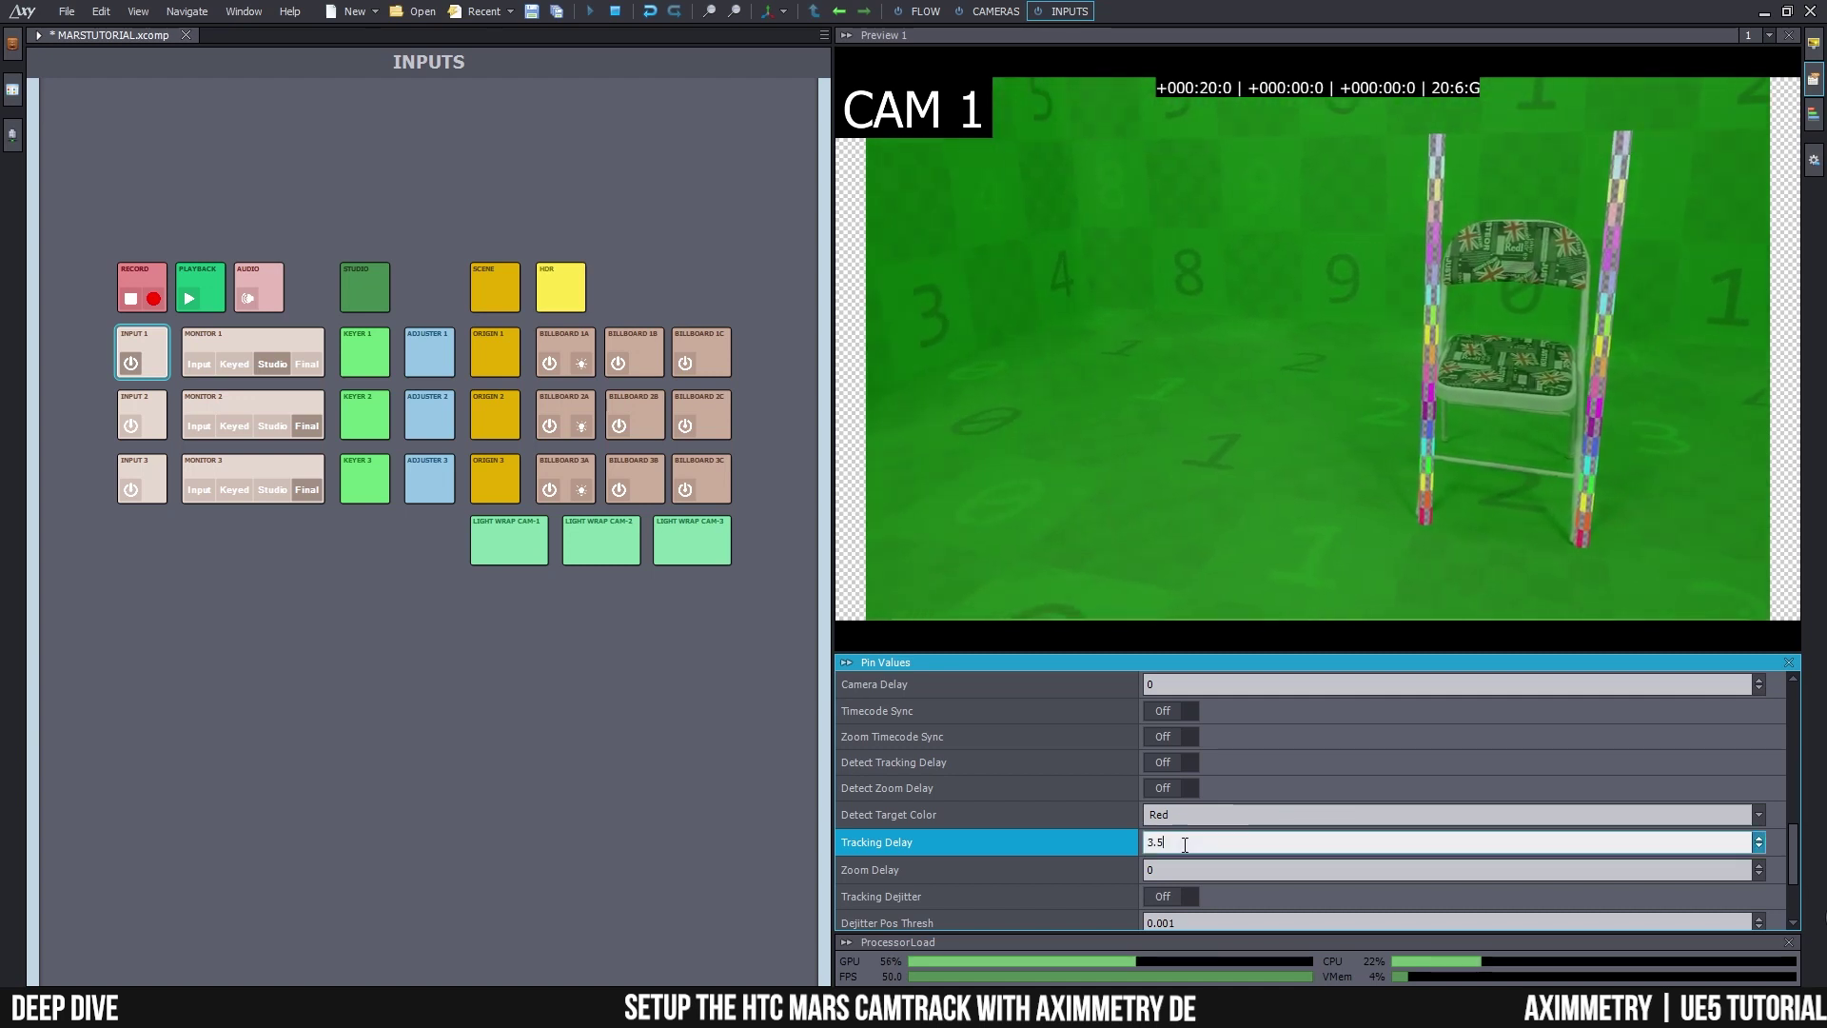
type("3")
key("Return")
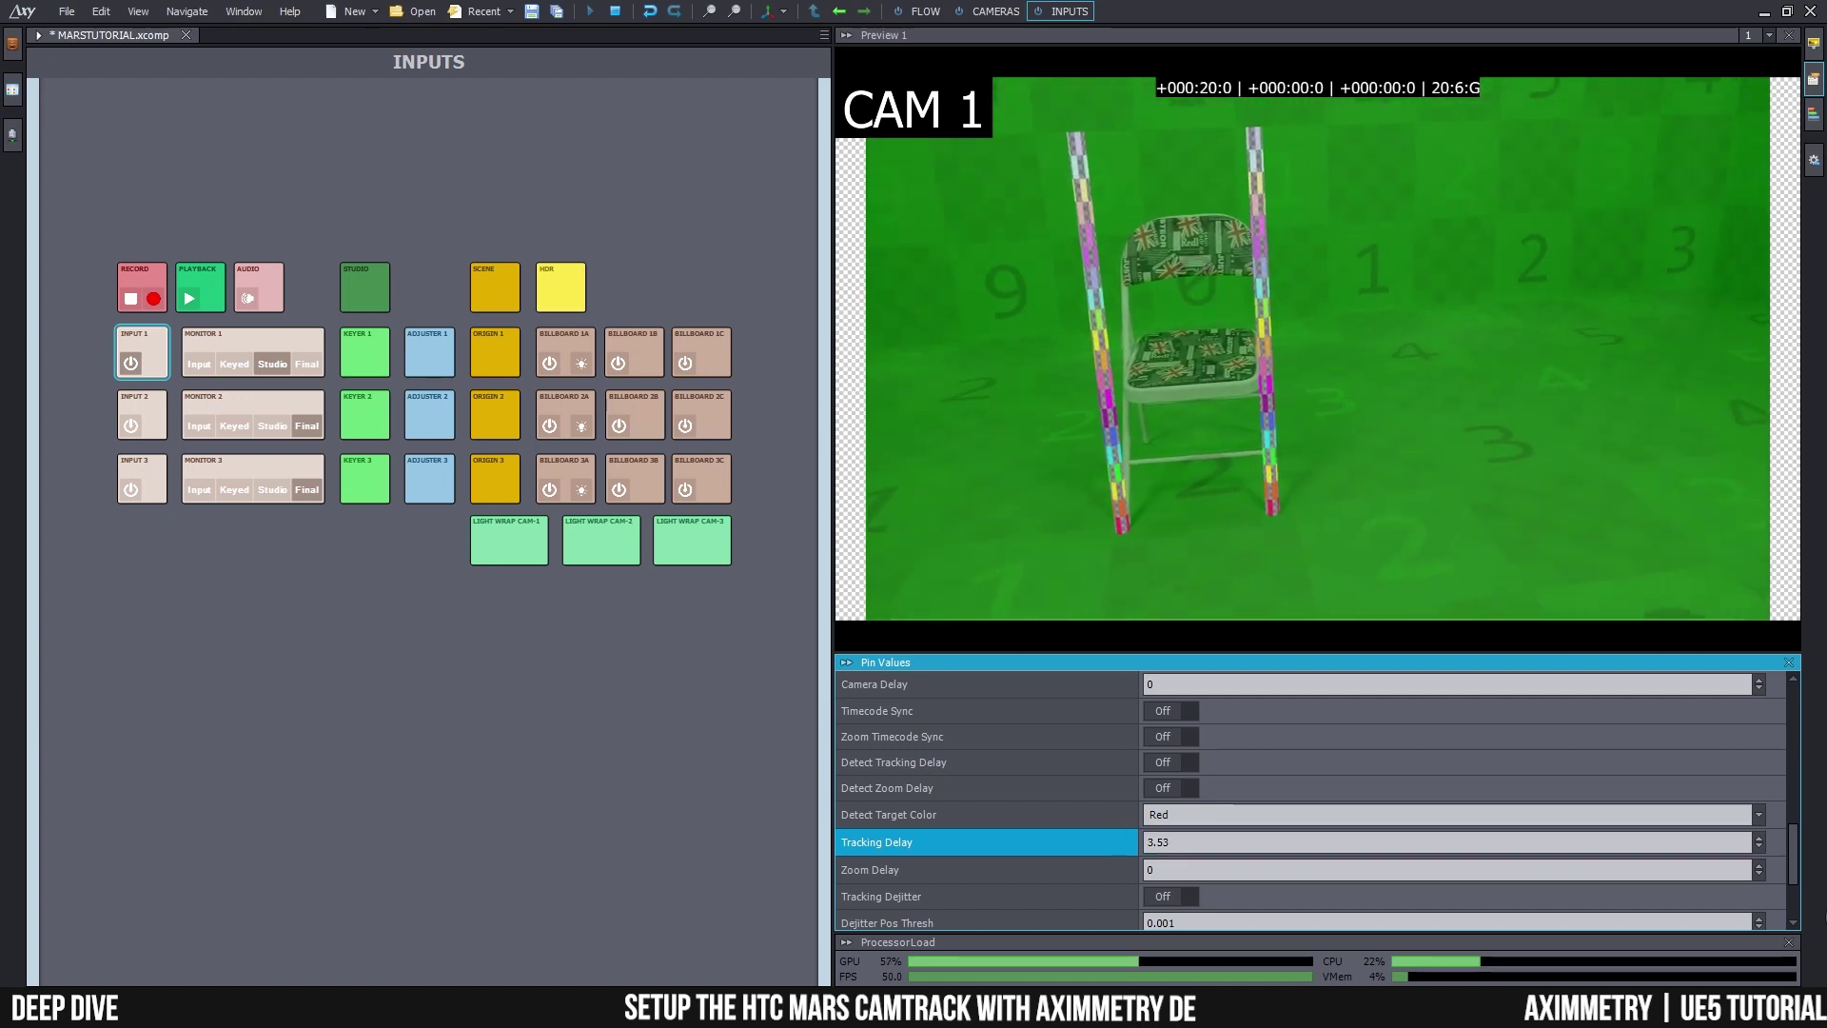
- Set INPUT 1's Tracking Delay to 3.55 and return monitor 1 to Final view
left_click(1173, 841)
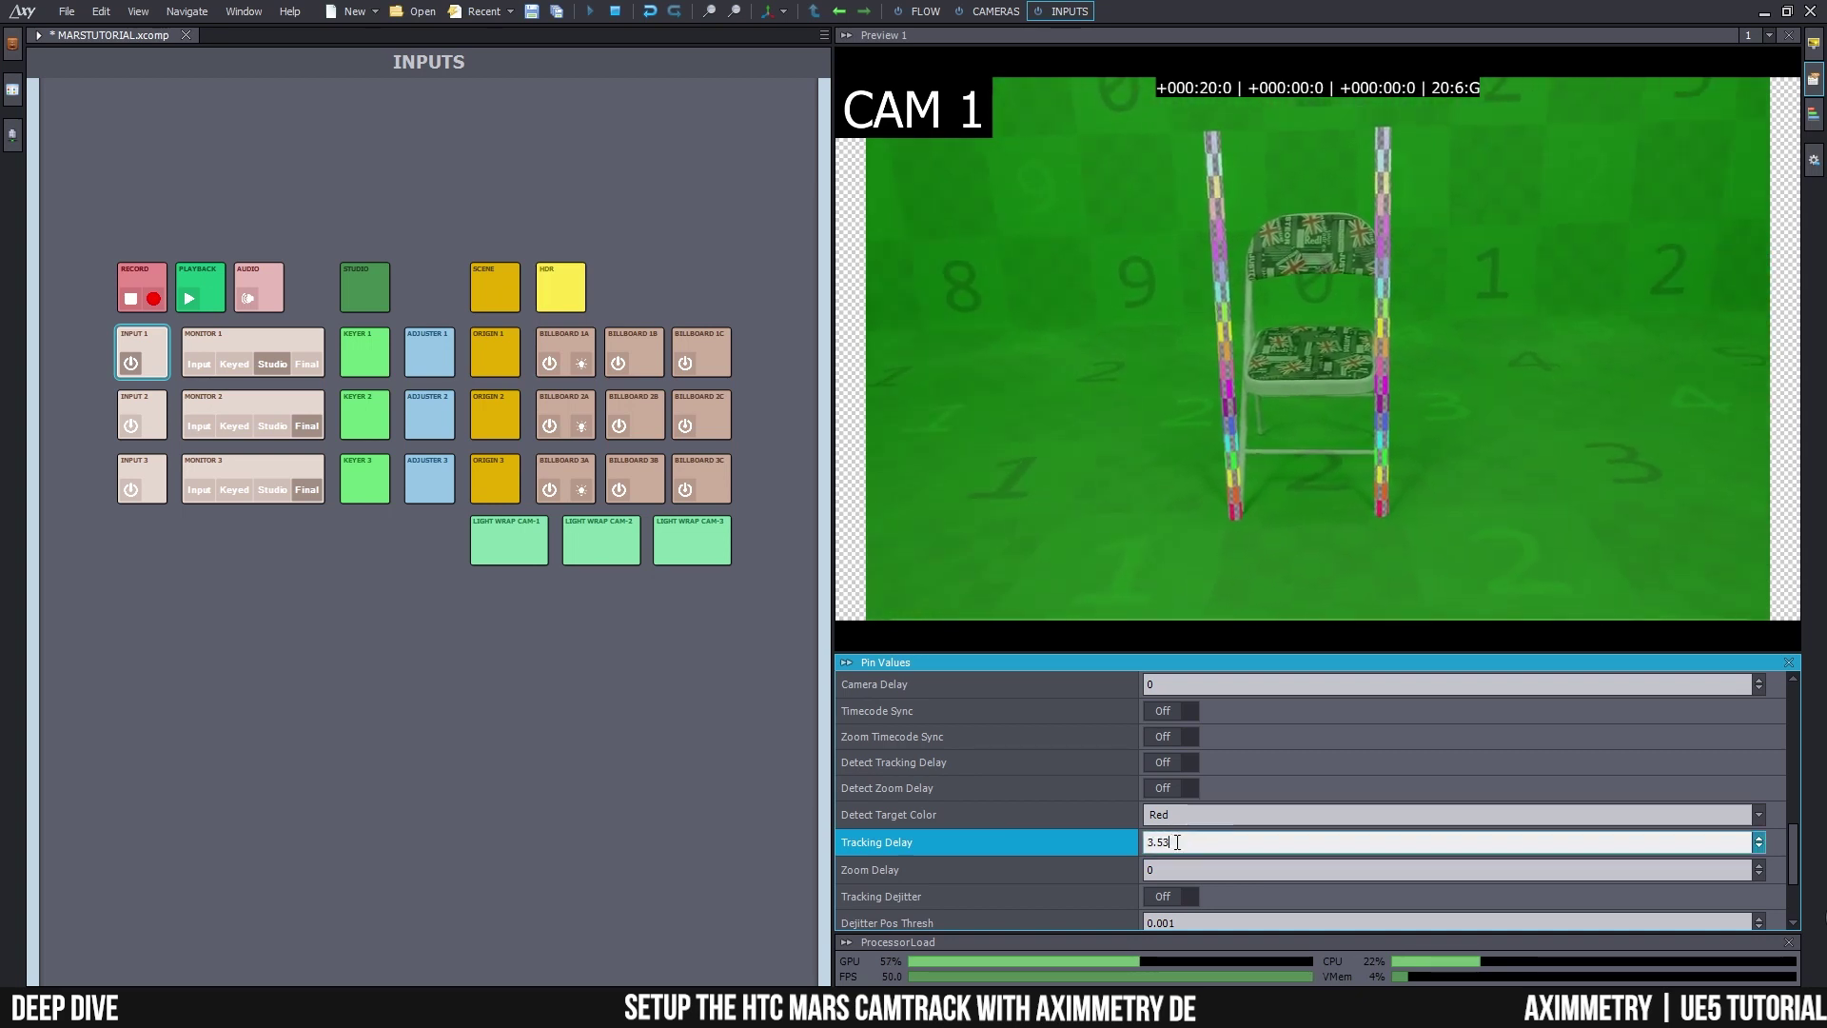
key("BackSpace")
type("5")
key("Return")
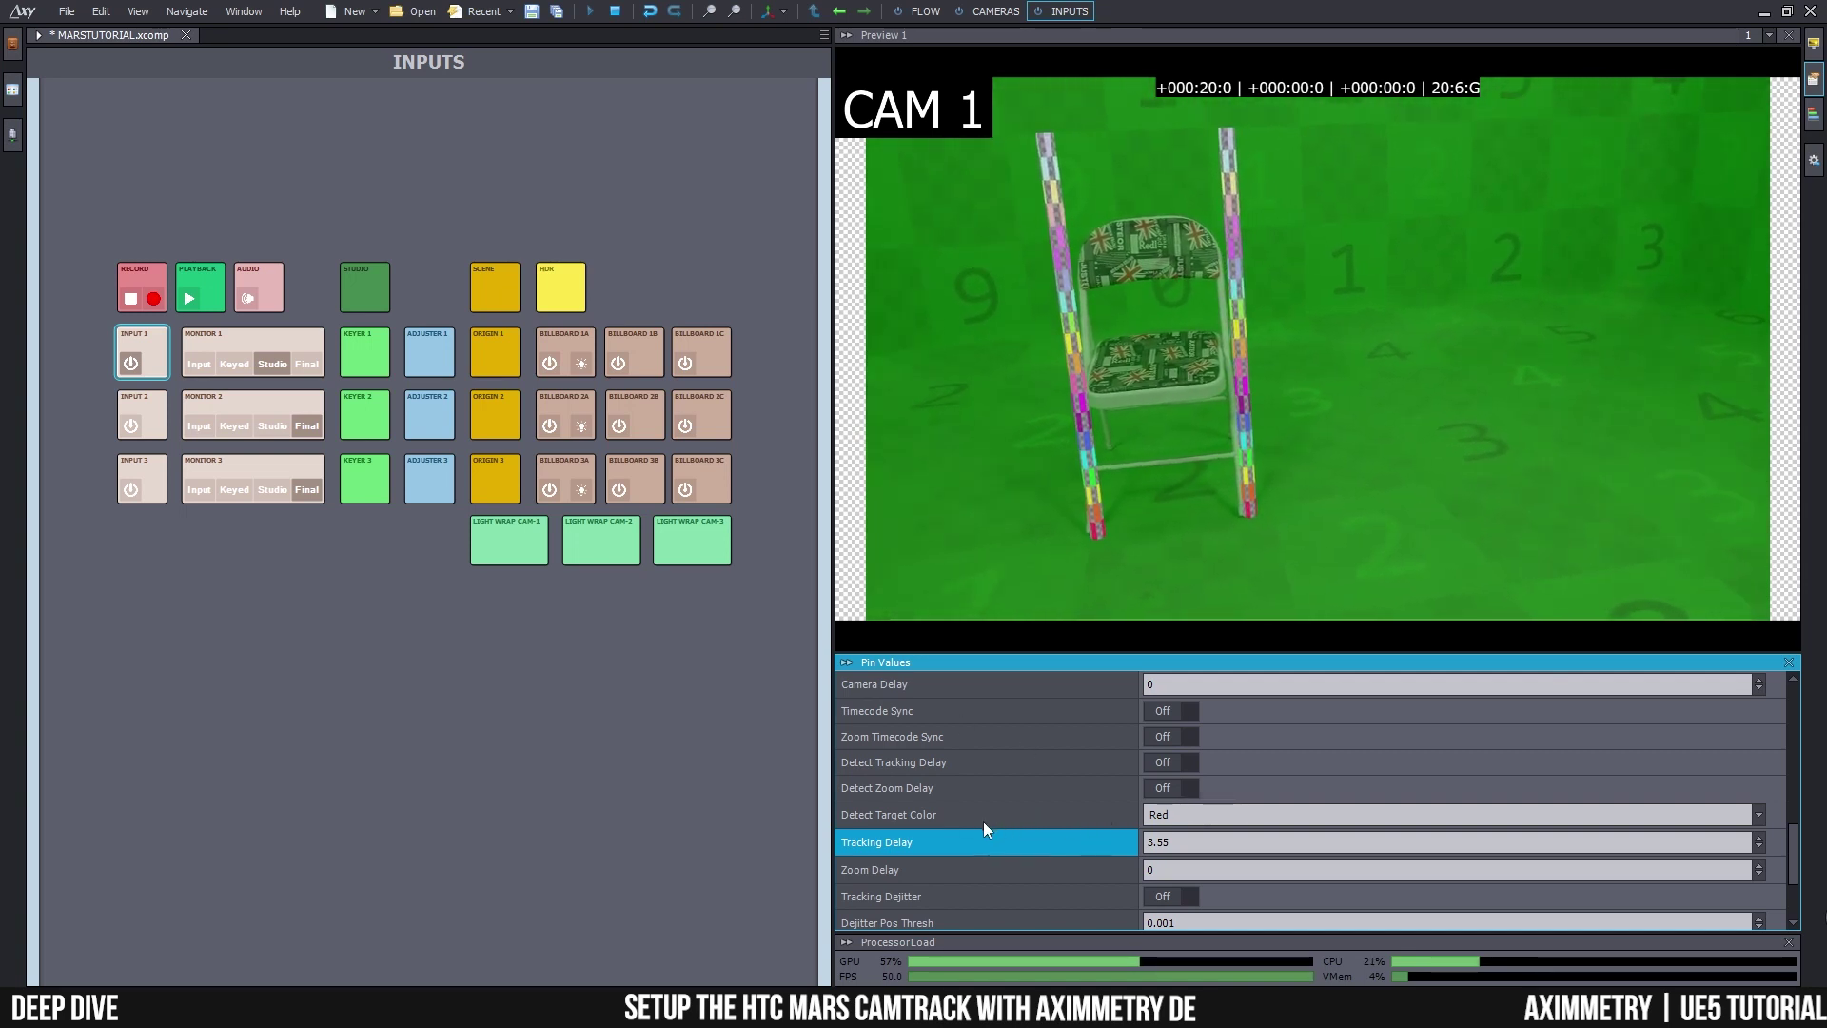
left_click(310, 364)
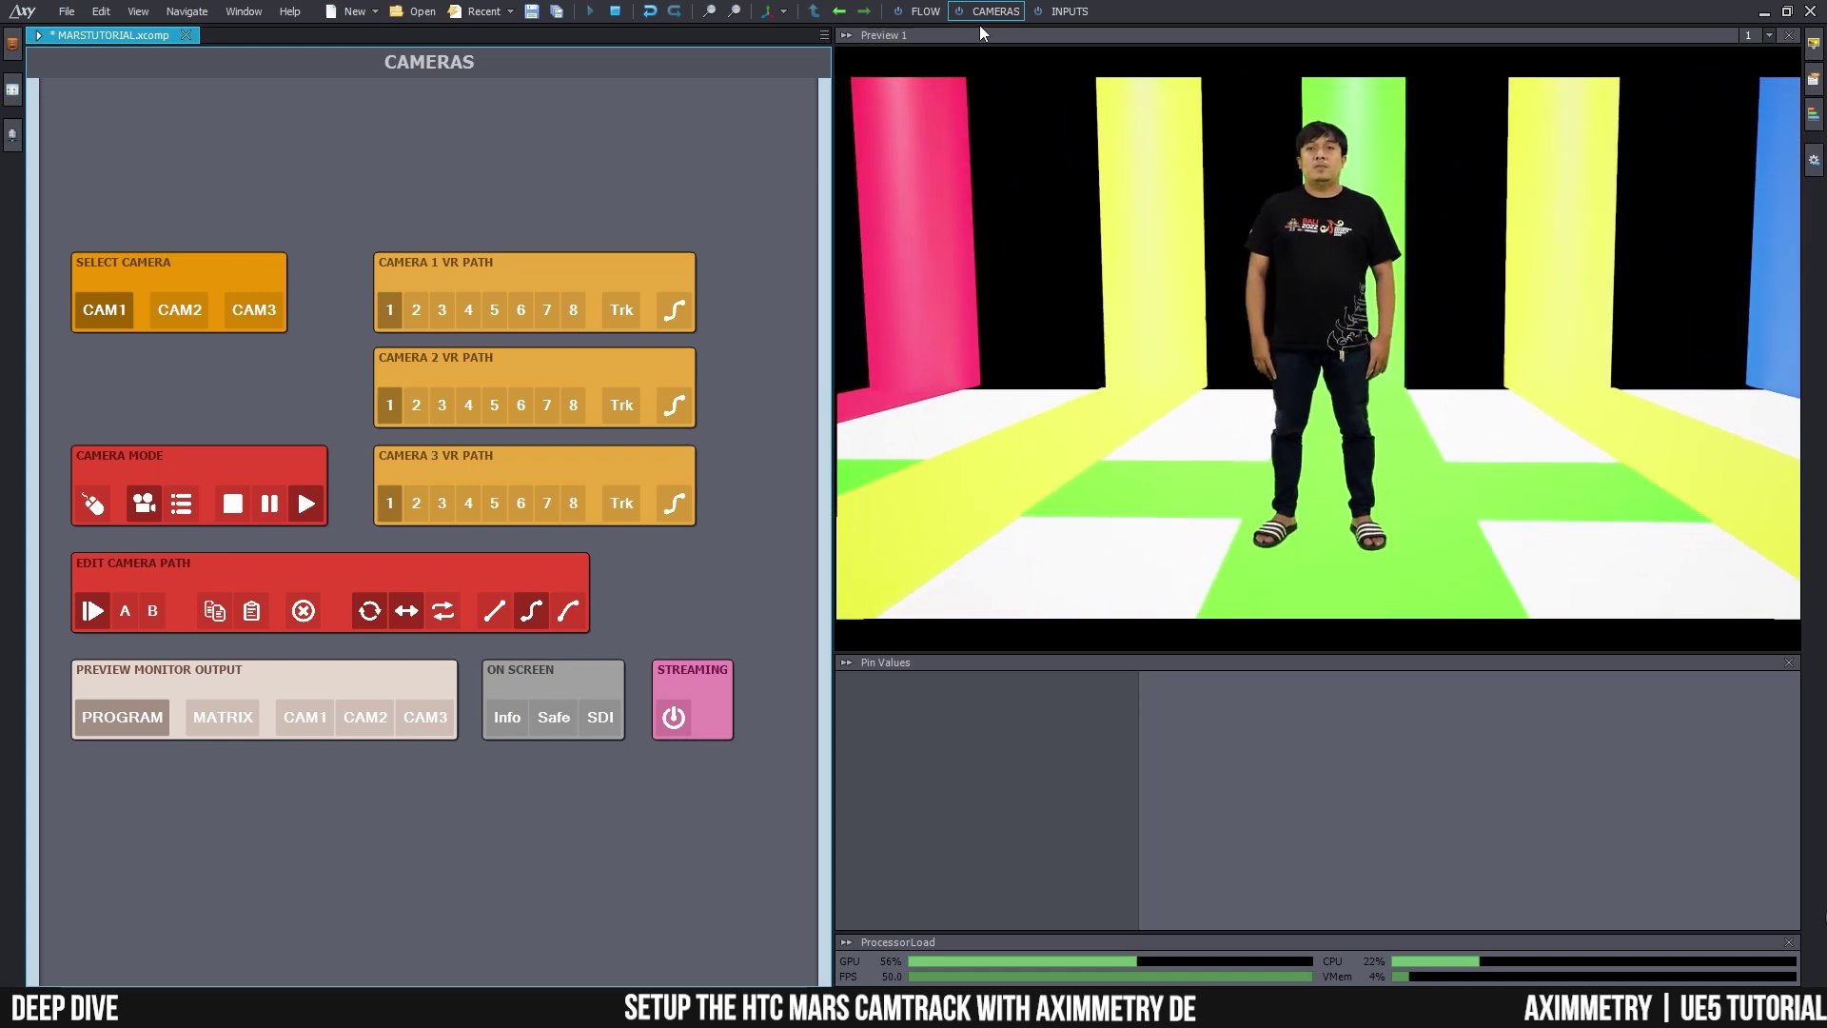
mouse_move(950, 1009)
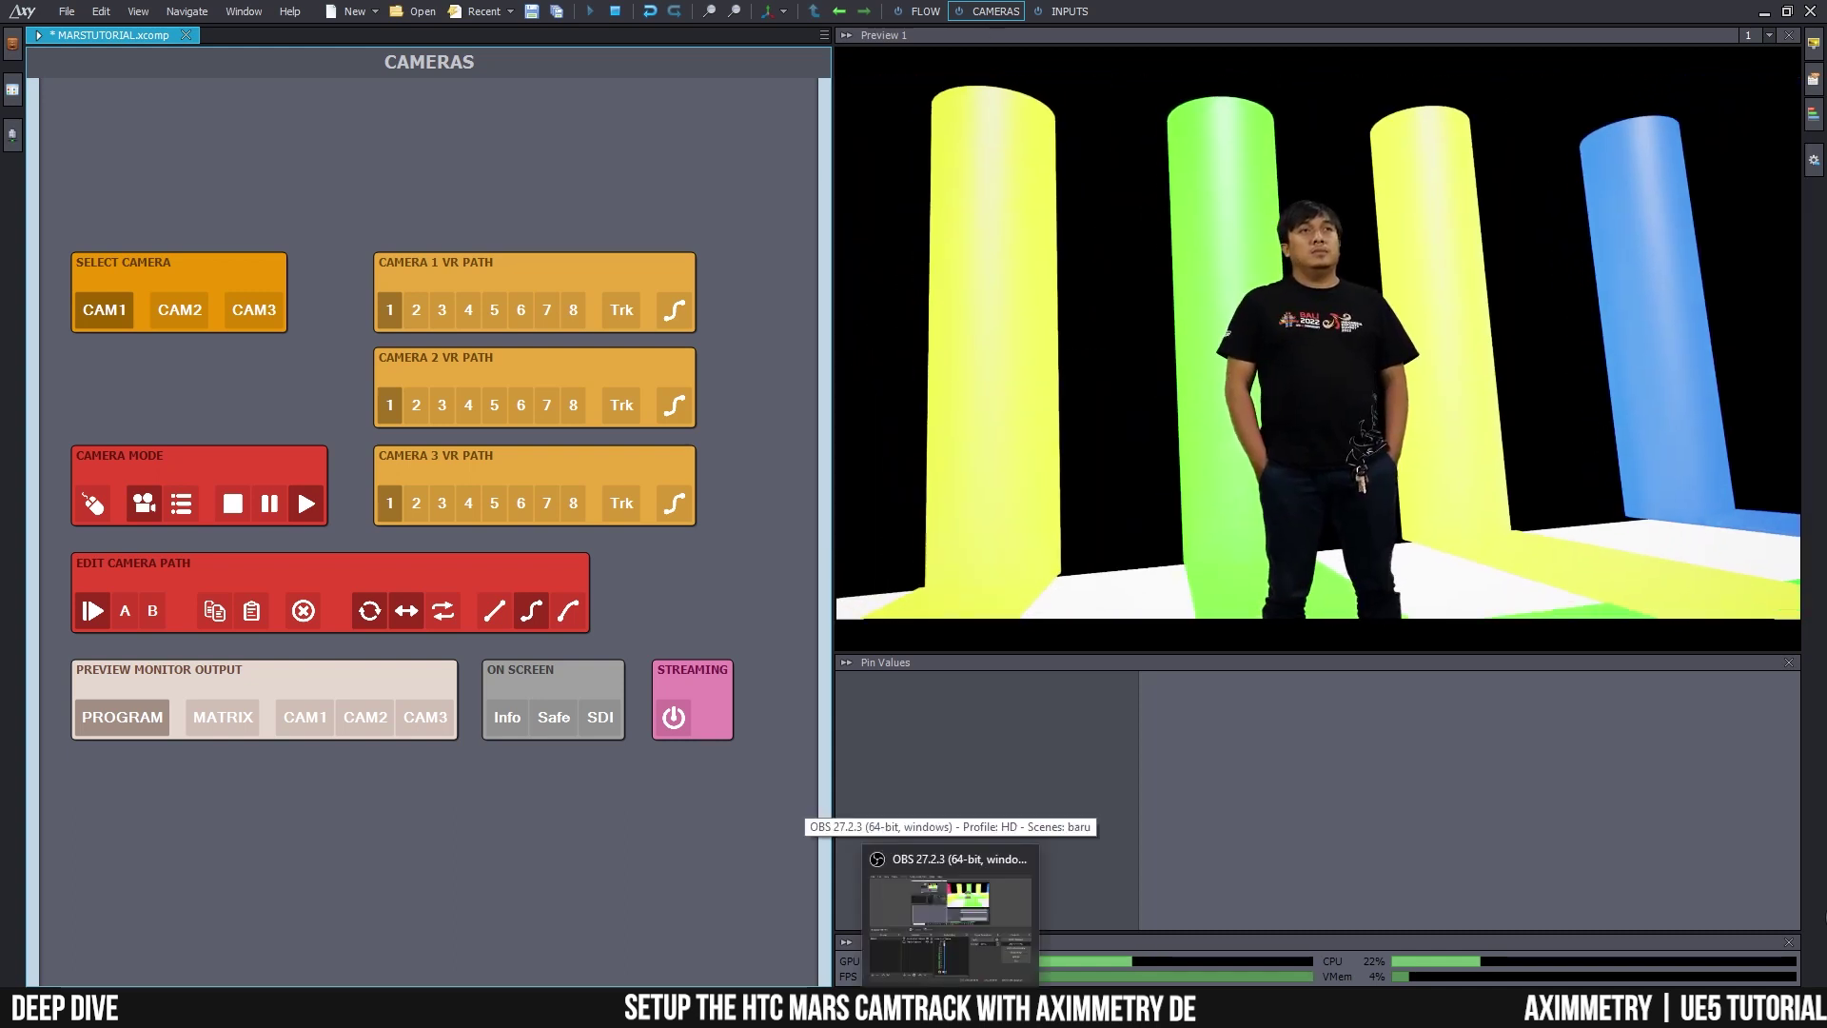